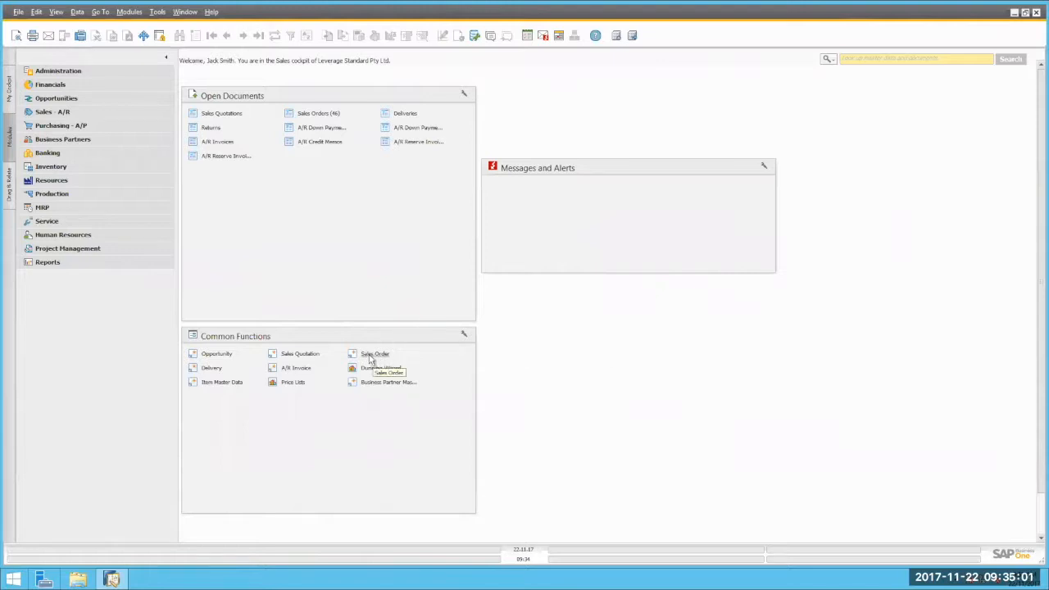
Start a new sales order for the customer Yakidoo Partners Ltd
{"action": "left_click", "coordinate": [372, 356]}
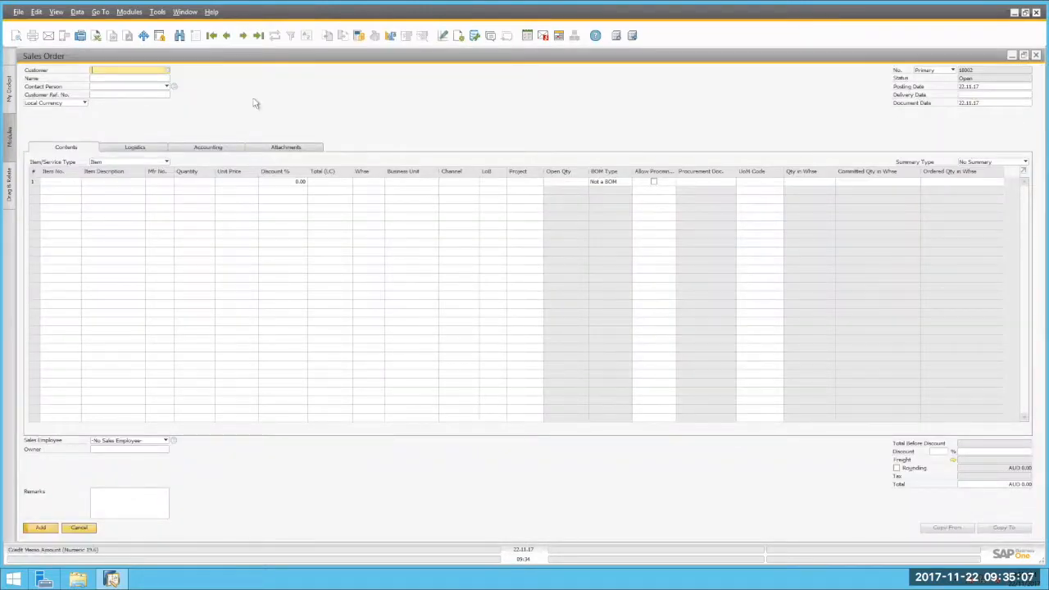
{"action": "left_click", "coordinate": [132, 79]}
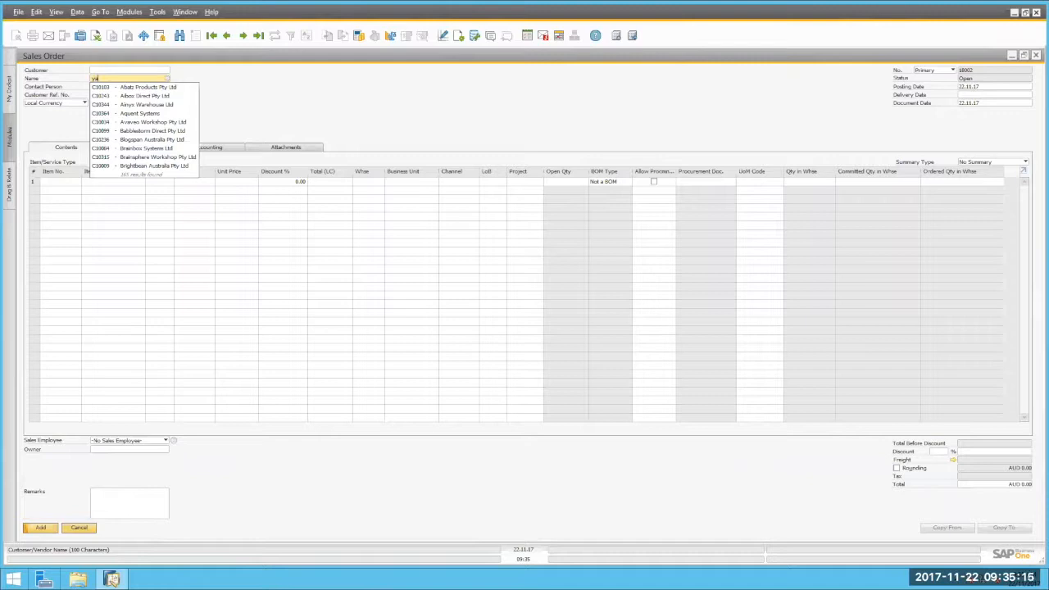
{"action": "type", "text": "aki"}
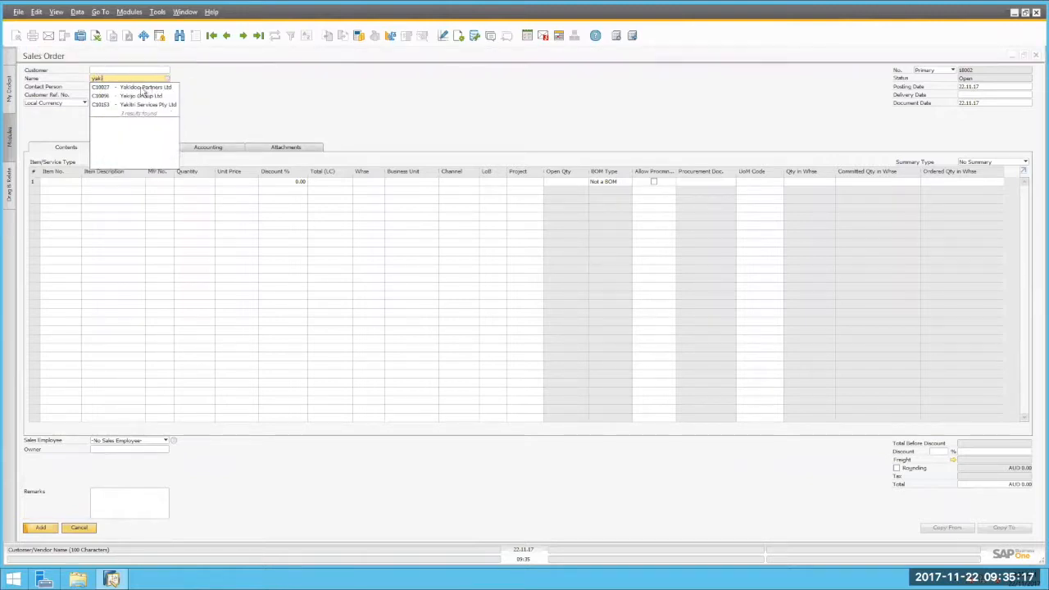
{"action": "left_click", "coordinate": [144, 89]}
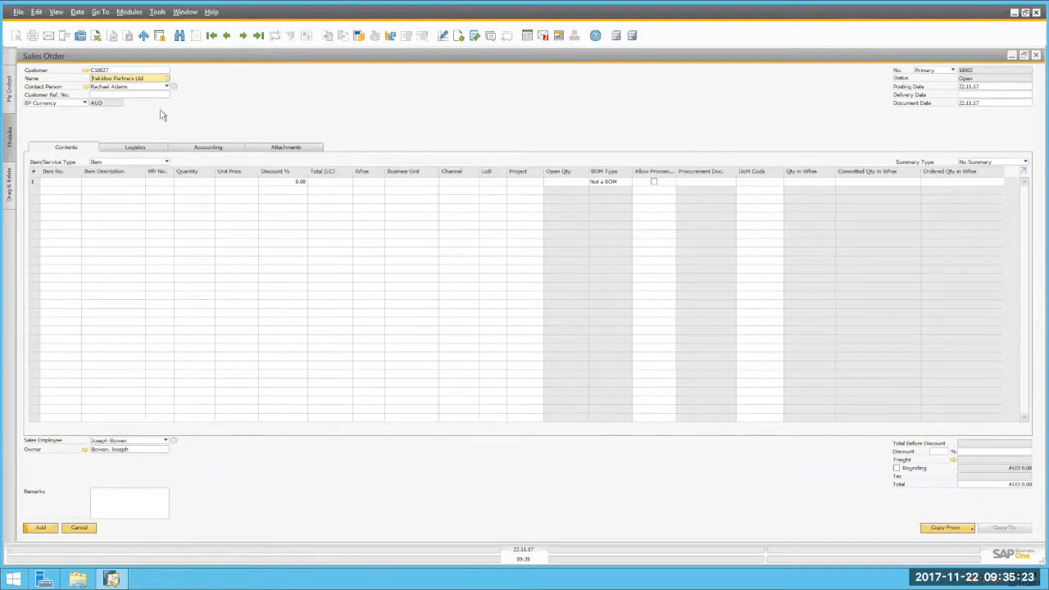
Add the item Swift Road Bike (Red) to the first order line with a quantity of 20
{"action": "left_click", "coordinate": [90, 185]}
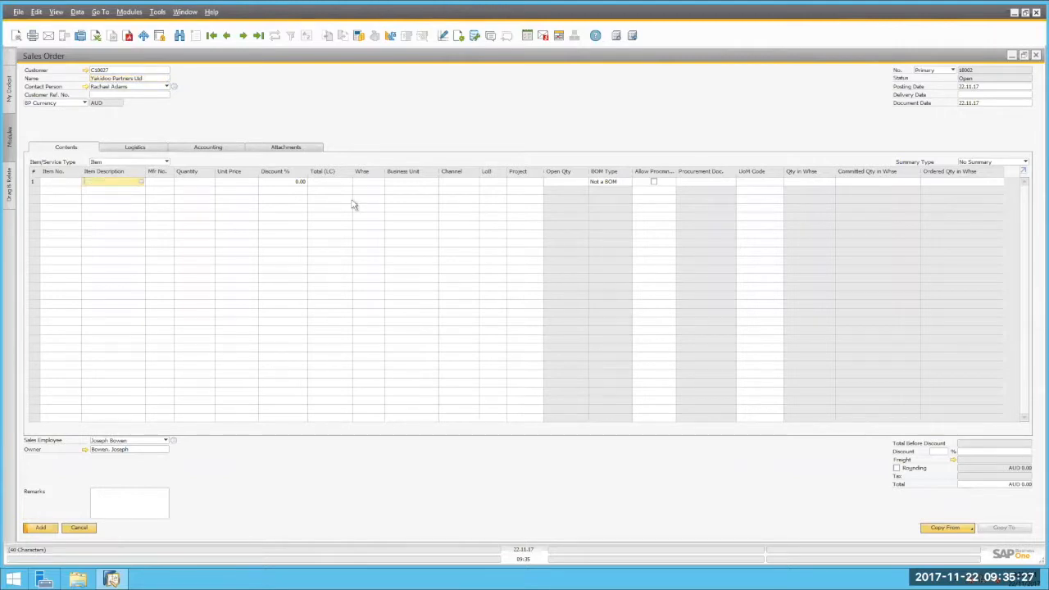
{"action": "type", "text": "swift"}
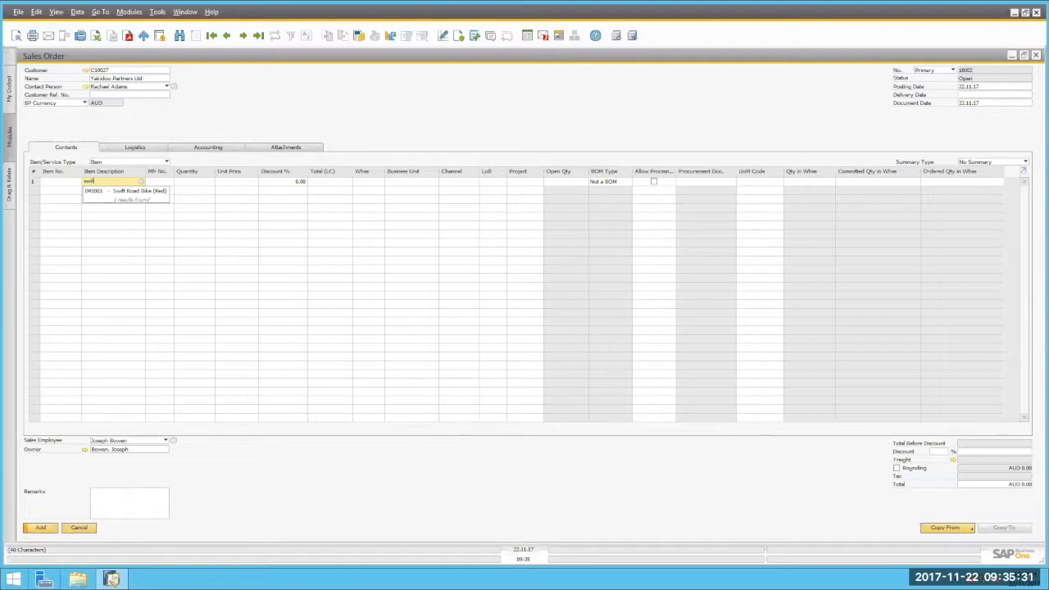
{"action": "left_click", "coordinate": [128, 190]}
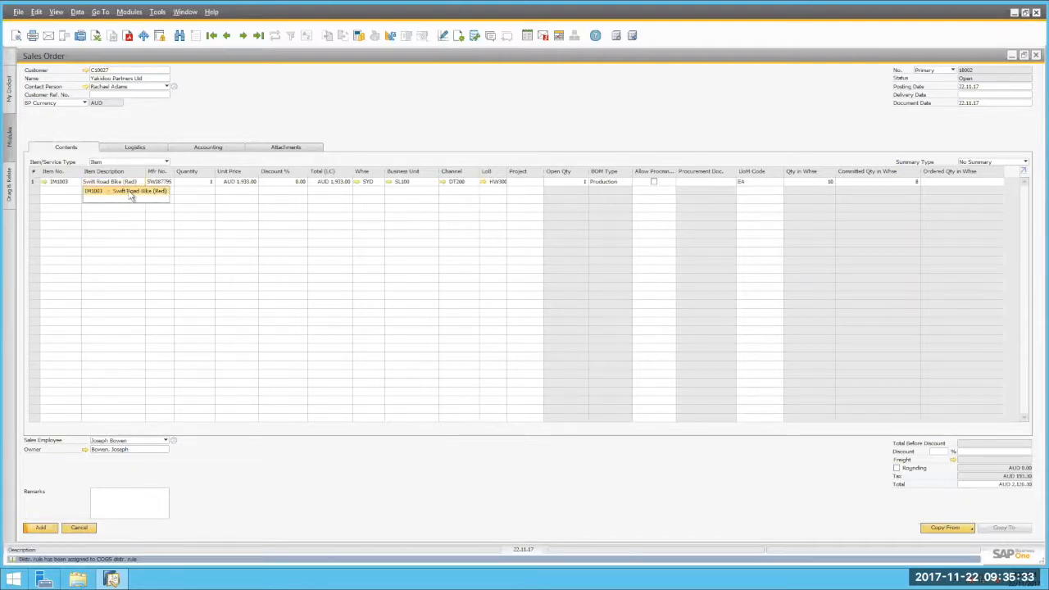
{"action": "left_click", "coordinate": [207, 184]}
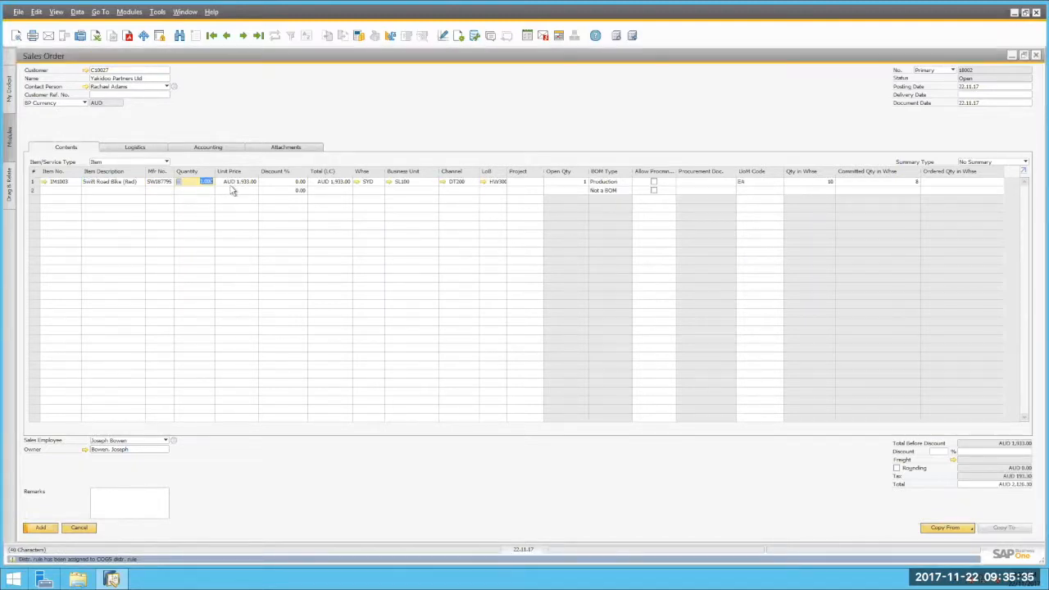
{"action": "type", "text": "10"}
{"action": "key", "text": "Tab"}
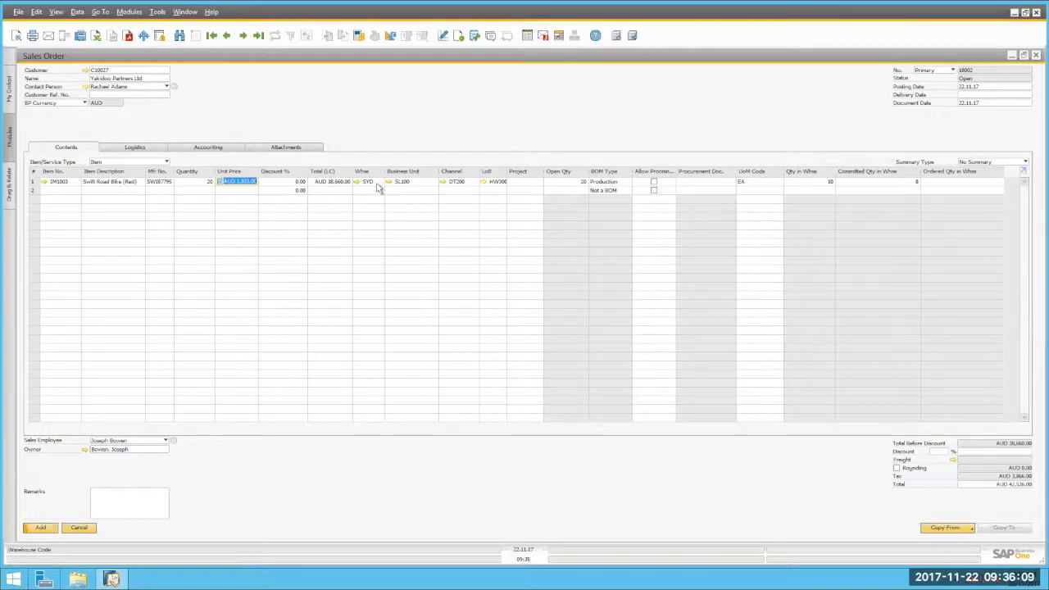
Check the Swift Road Bike's availability by warehouse without choosing a different warehouse
{"action": "mouse_move", "coordinate": [378, 187]}
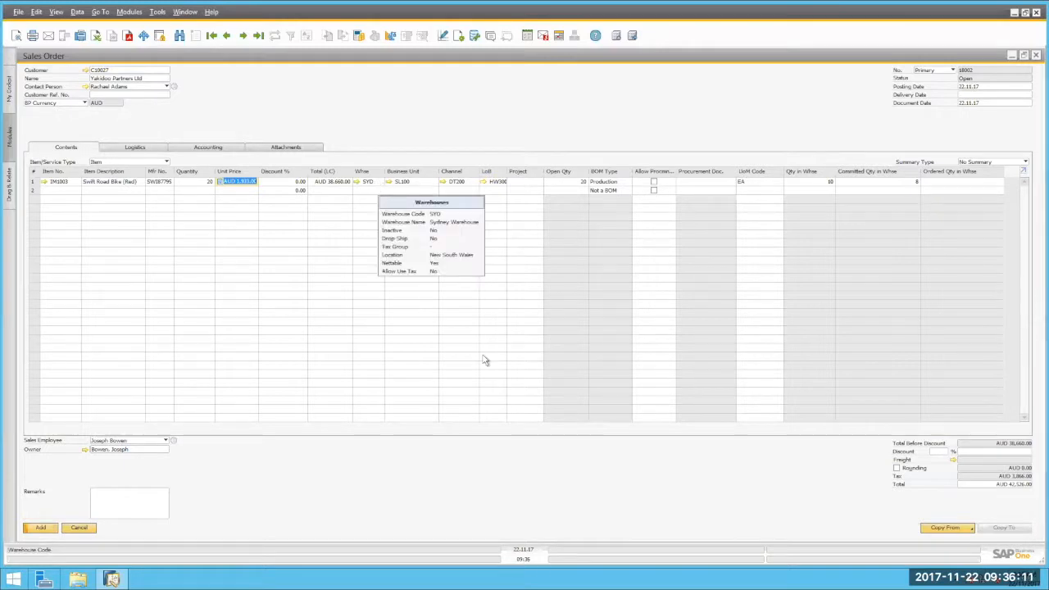
{"action": "left_click", "coordinate": [369, 181]}
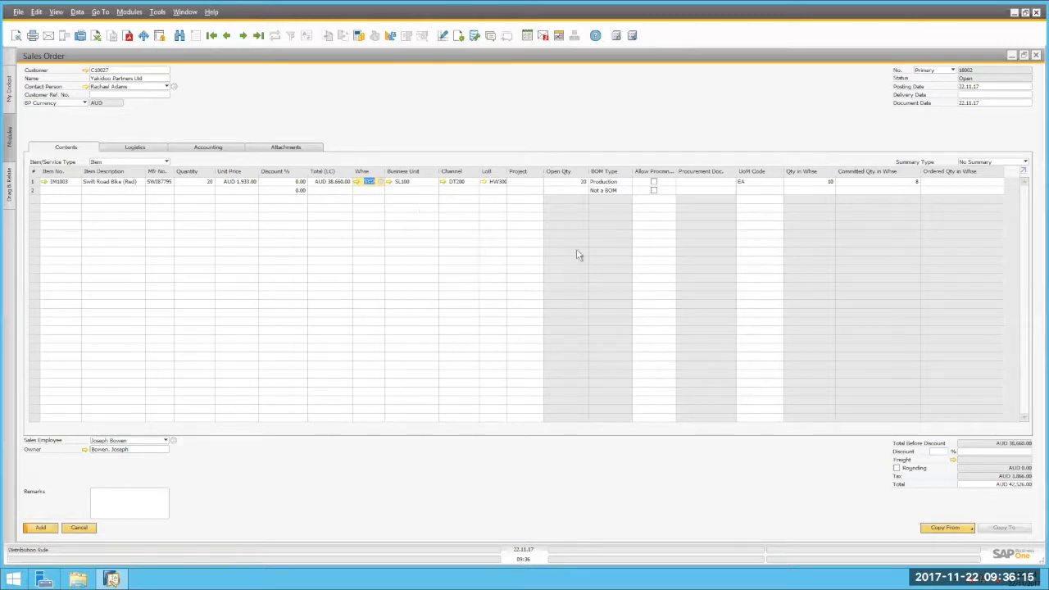
{"action": "key", "text": "ctrl+Tab"}
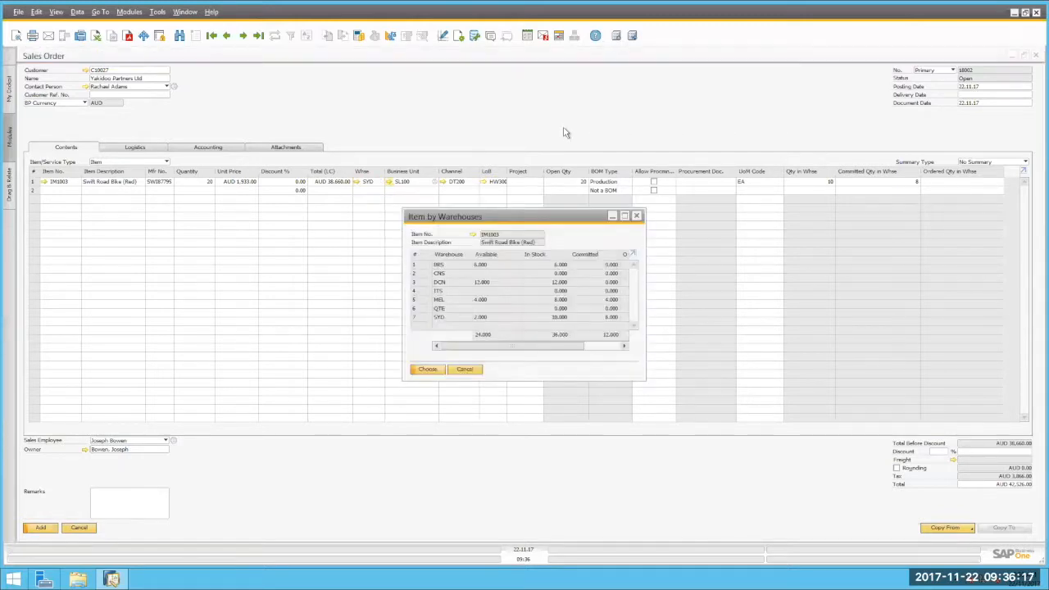
{"action": "key", "text": "Tab"}
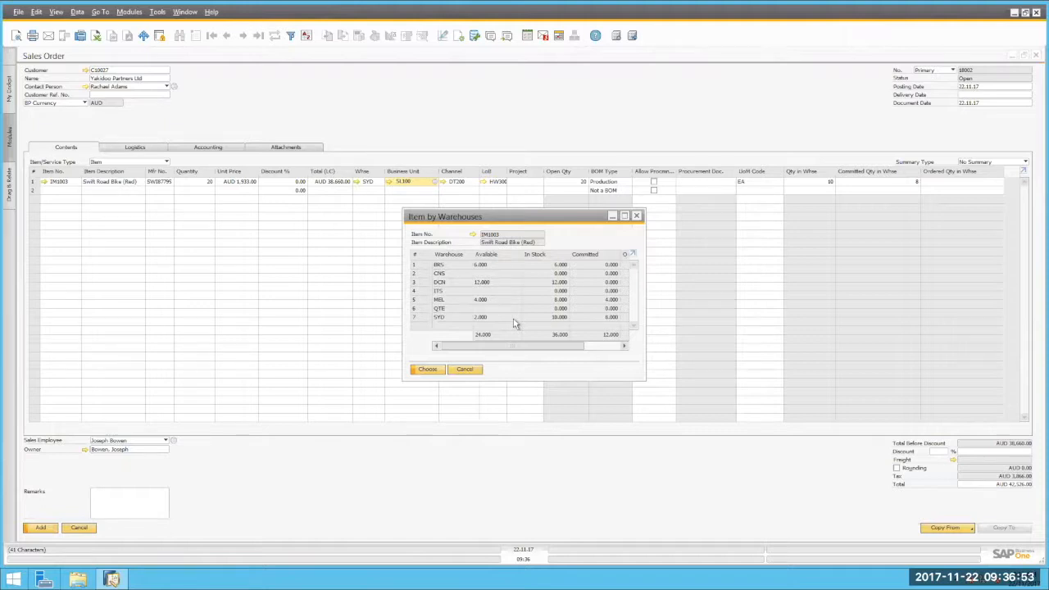
{"action": "left_click", "coordinate": [464, 373]}
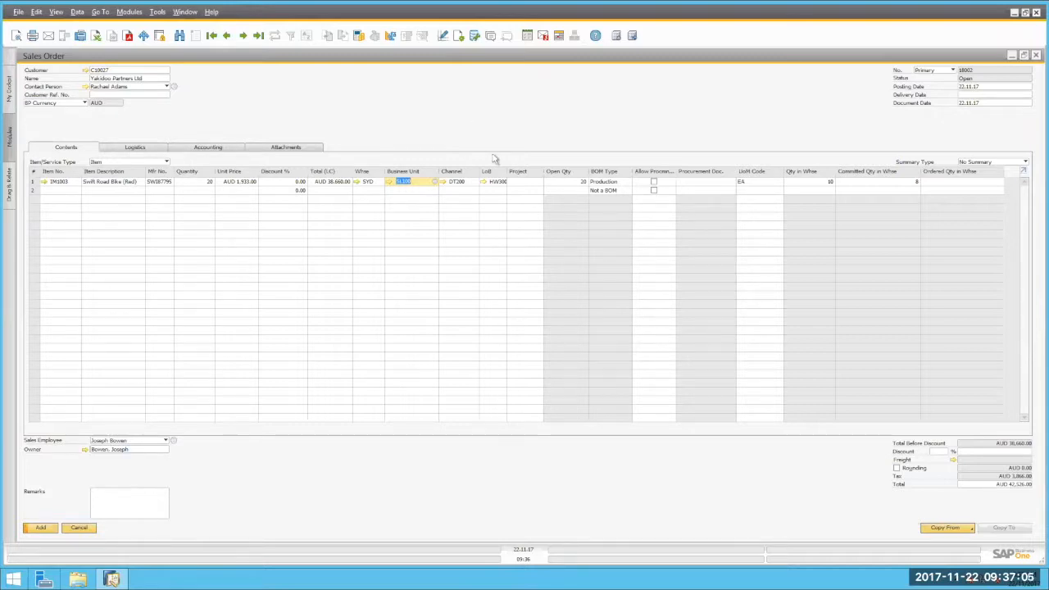
Review the alternative items for the Swift Road Bike, including Razer Road Bike (Black), without replacing the item
{"action": "left_click", "coordinate": [66, 181]}
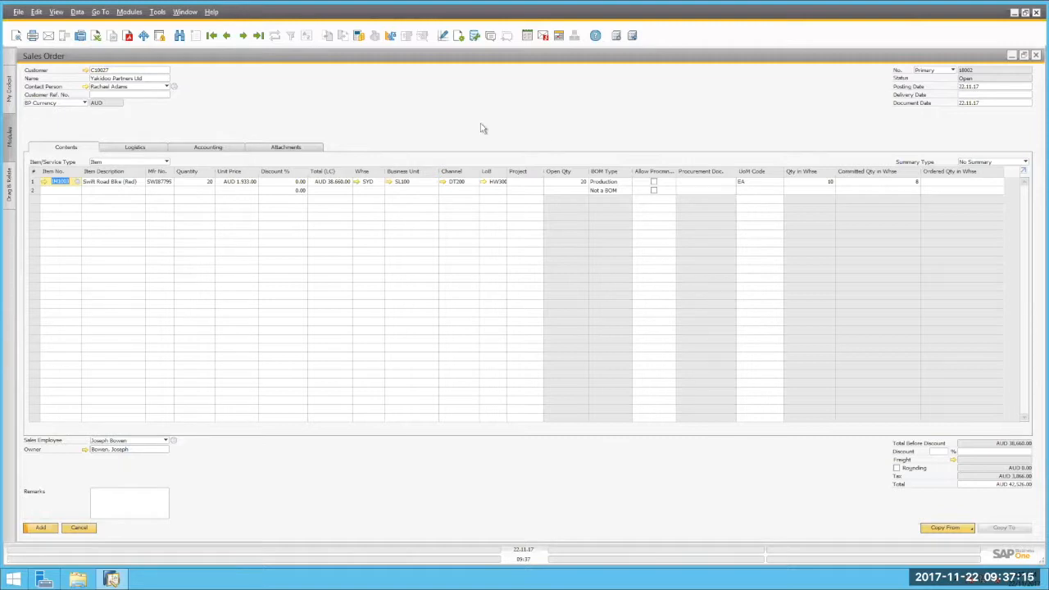
{"action": "mouse_move", "coordinate": [66, 182]}
{"action": "key", "text": "ctrl+Tab"}
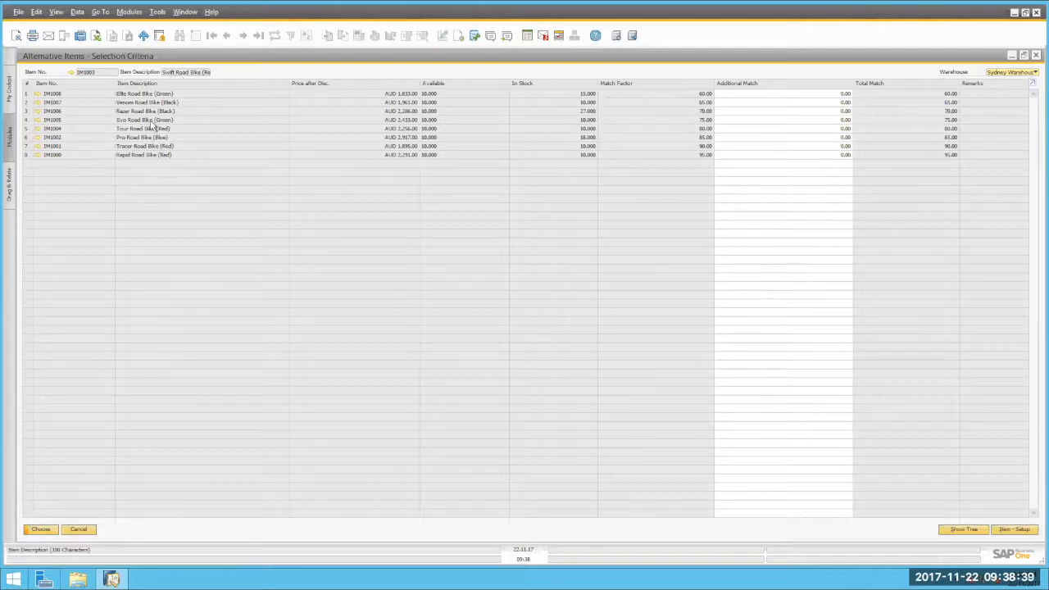
{"action": "left_click", "coordinate": [33, 111]}
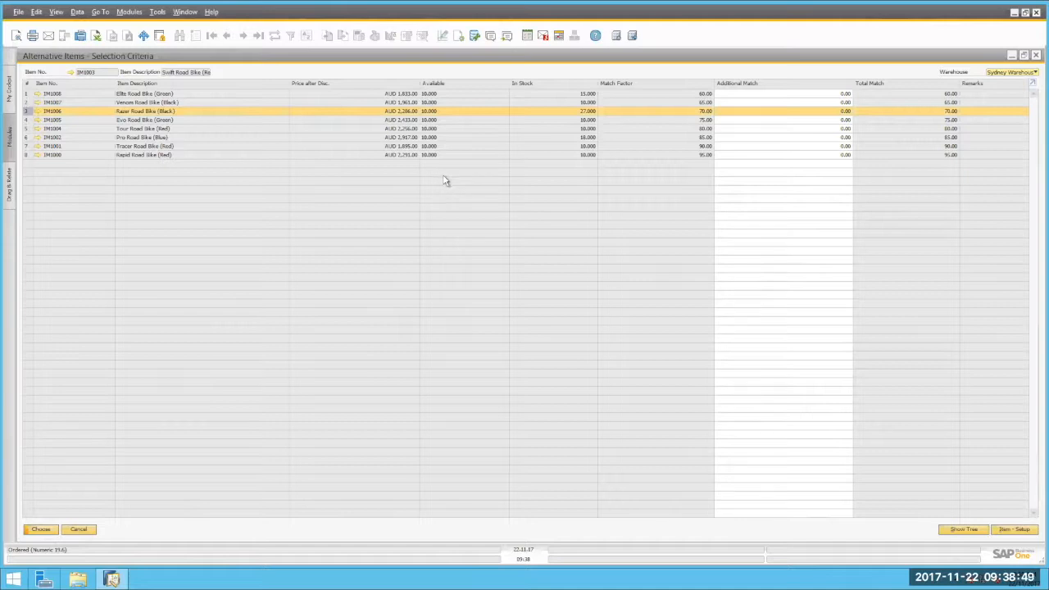
{"action": "left_click", "coordinate": [79, 529]}
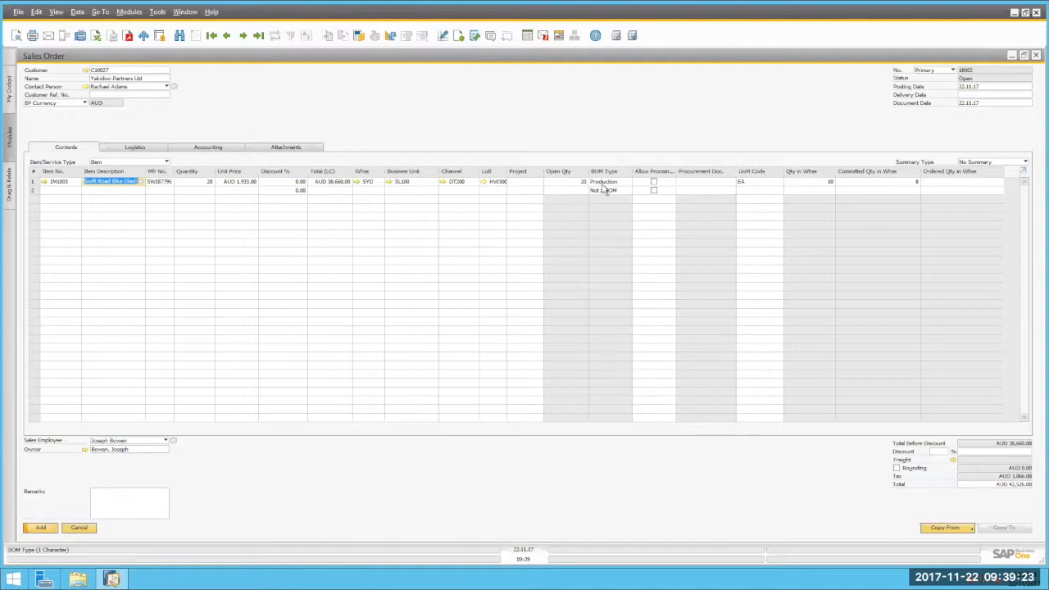
Set the sales order's delivery date to 25.11.17
{"action": "left_click", "coordinate": [983, 95]}
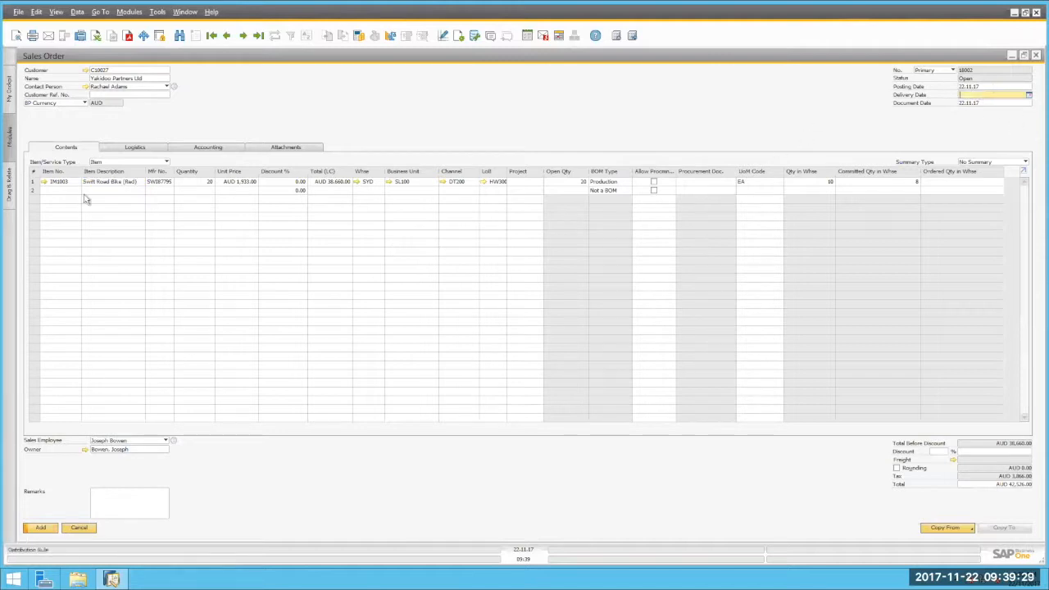
{"action": "mouse_move", "coordinate": [45, 184]}
{"action": "type", "text": "25"}
{"action": "key", "text": "Tab"}
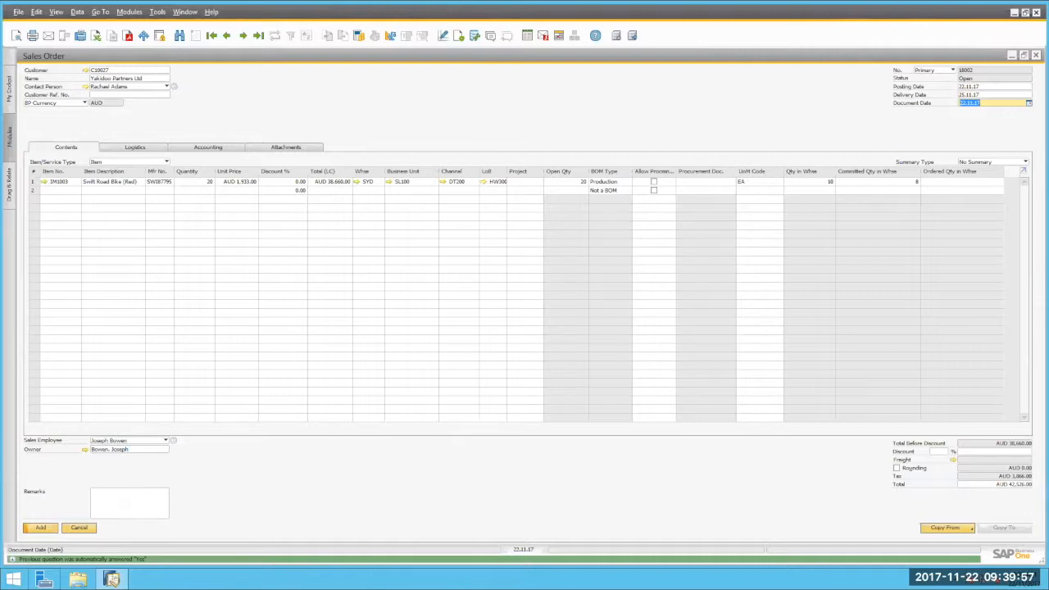
Set the line total of the Swift Road Bike to AUD 35,000
{"action": "left_click", "coordinate": [338, 182]}
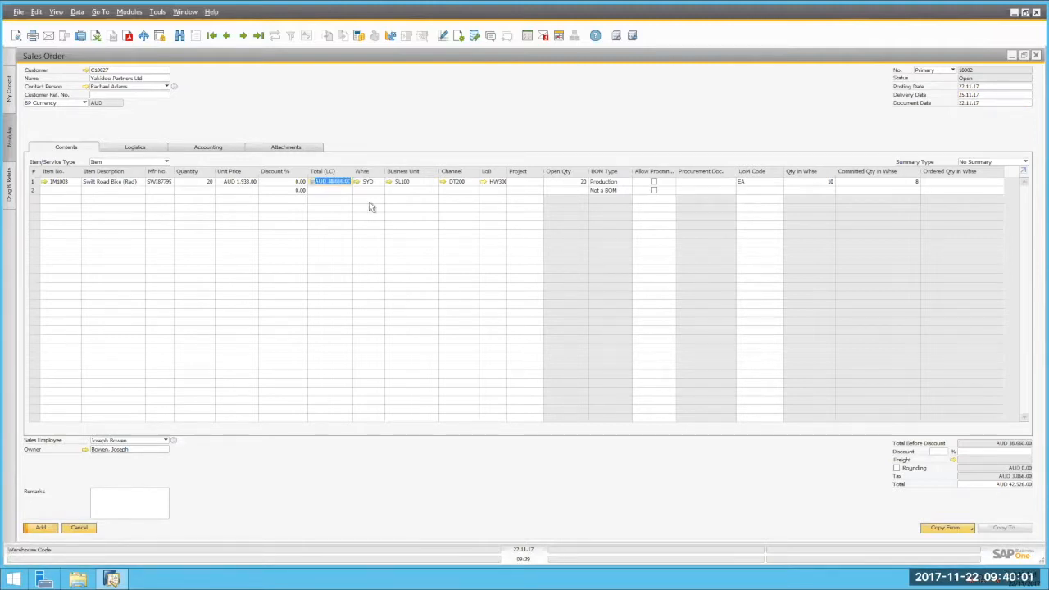
{"action": "type", "text": "35,000"}
{"action": "key", "text": "Tab"}
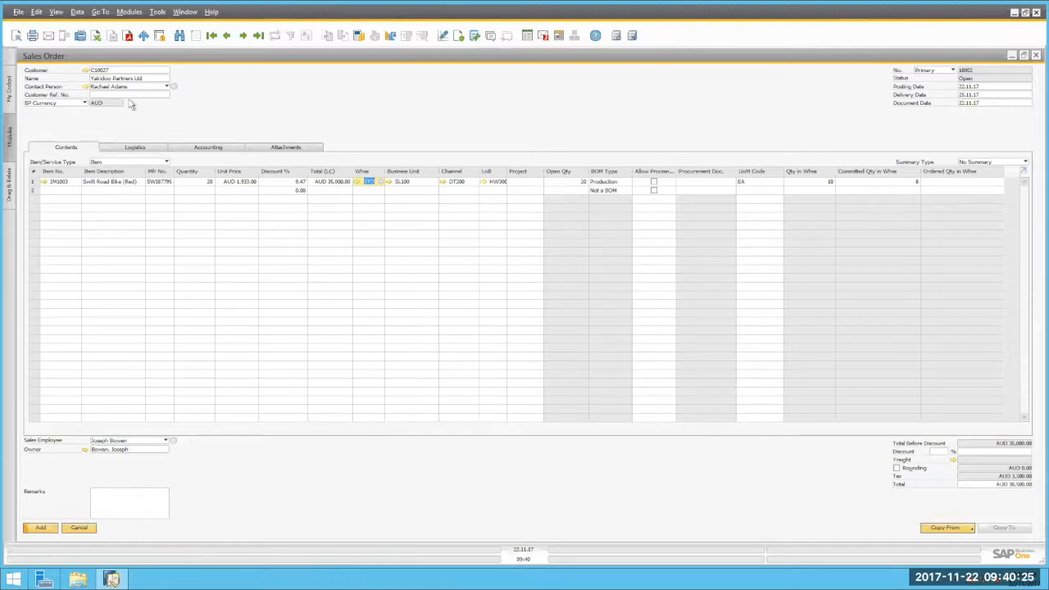
Add the New Bike Starter Pack to the second order line
{"action": "left_click", "coordinate": [93, 191]}
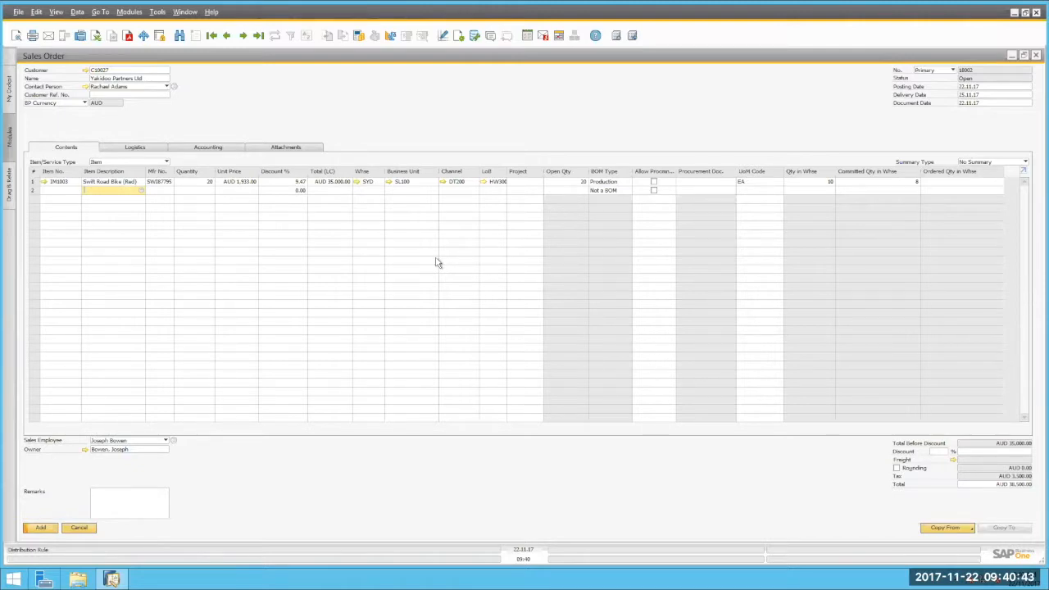
{"action": "type", "text": "starter"}
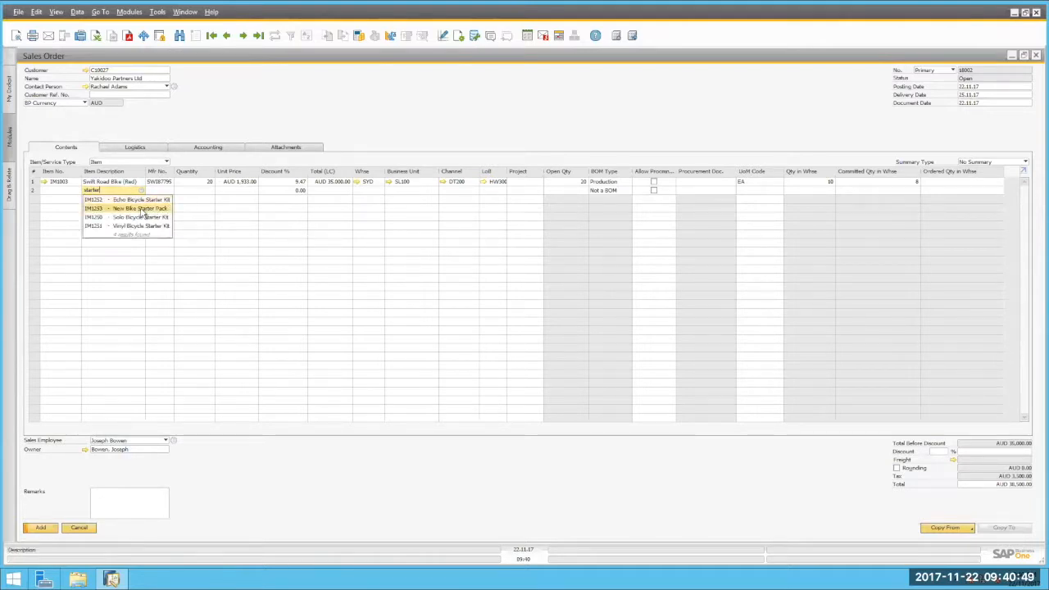
{"action": "left_click", "coordinate": [140, 209]}
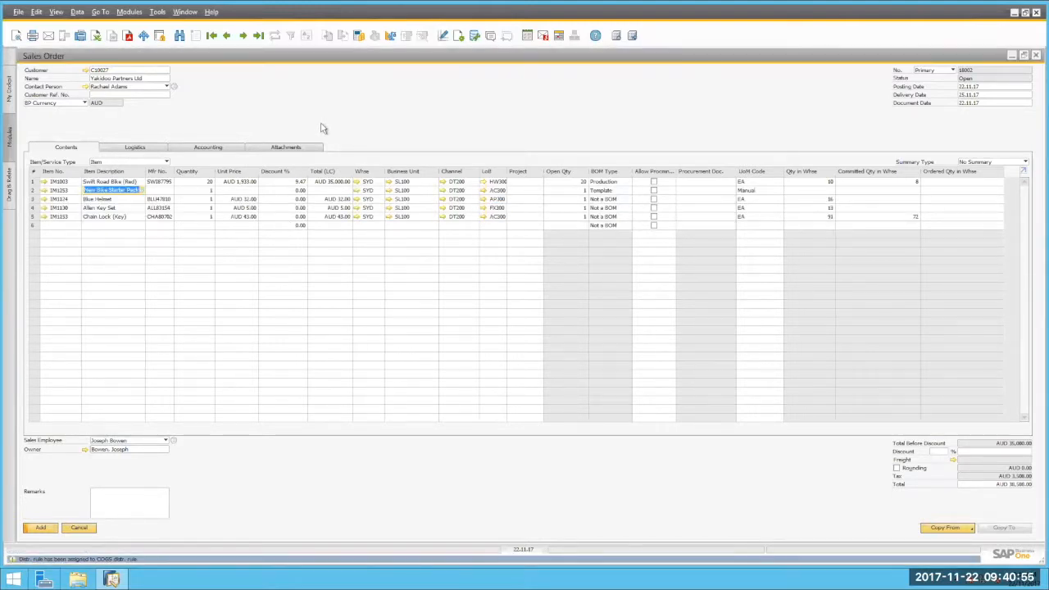
Apply a 100% discount to the Blue Helmet, Allen Key Set and Chain Lock (Key) lines
{"action": "left_click", "coordinate": [296, 199]}
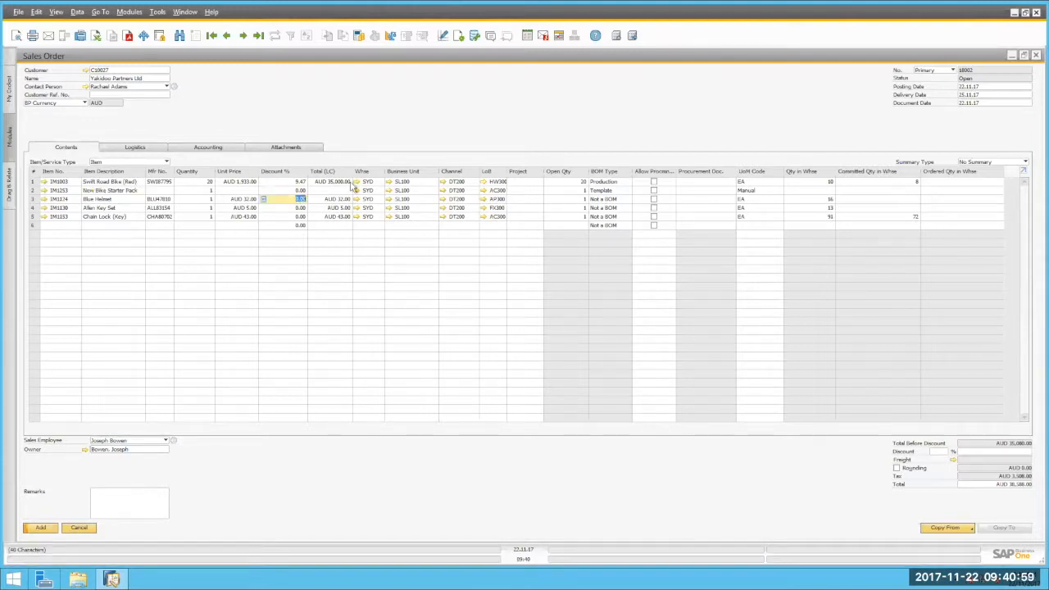
{"action": "type", "text": "8"}
{"action": "key", "text": "Down"}
{"action": "type", "text": "100"}
{"action": "key", "text": "Down"}
{"action": "type", "text": "10"}
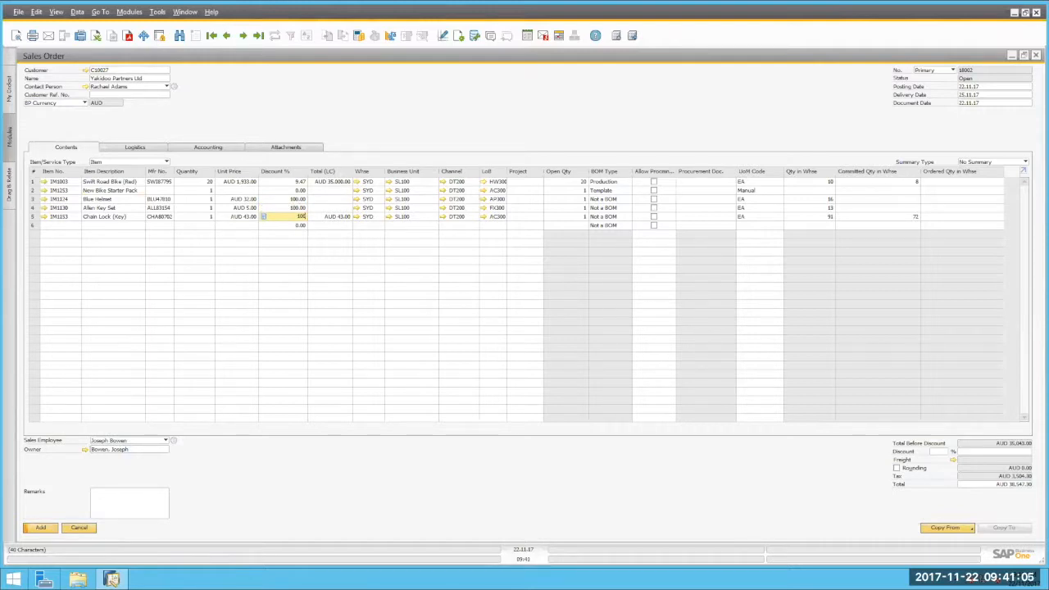
{"action": "type", "text": "0"}
{"action": "key", "text": "Tab"}
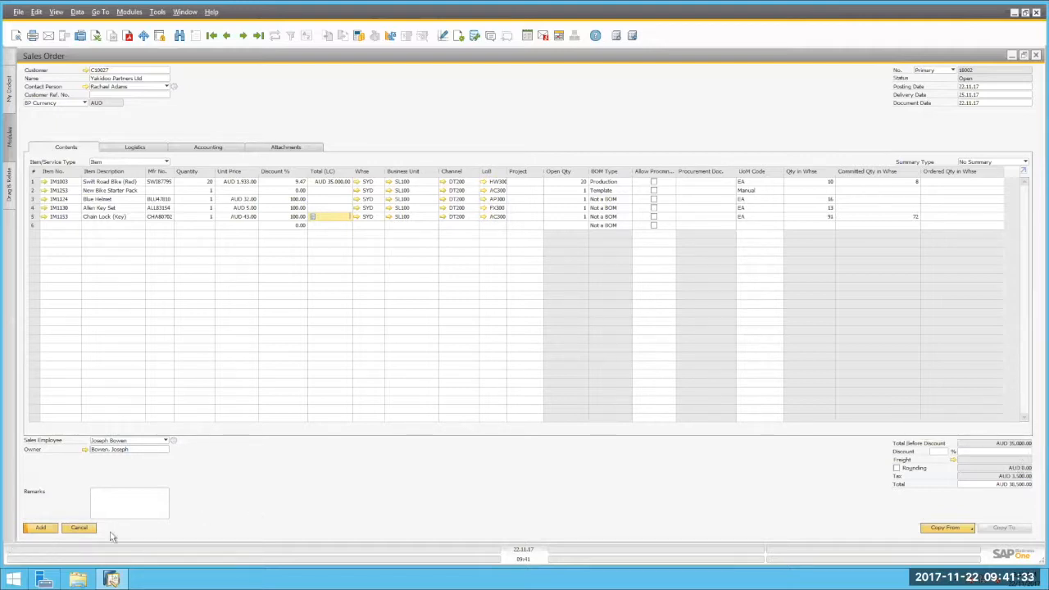
Add the completed sales order and close the blank order form
{"action": "left_click", "coordinate": [40, 527]}
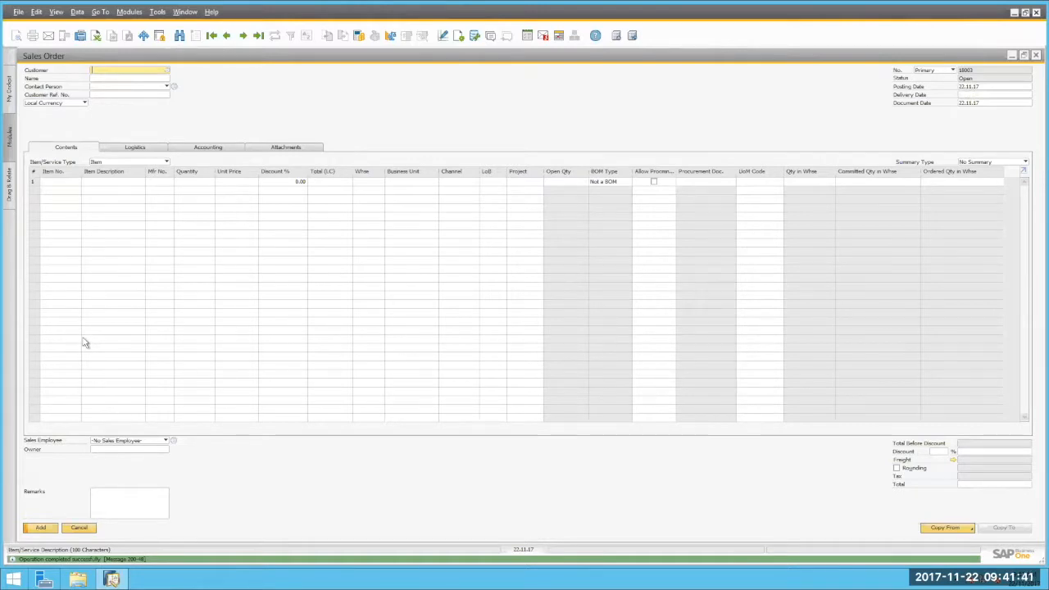
{"action": "left_click", "coordinate": [79, 528]}
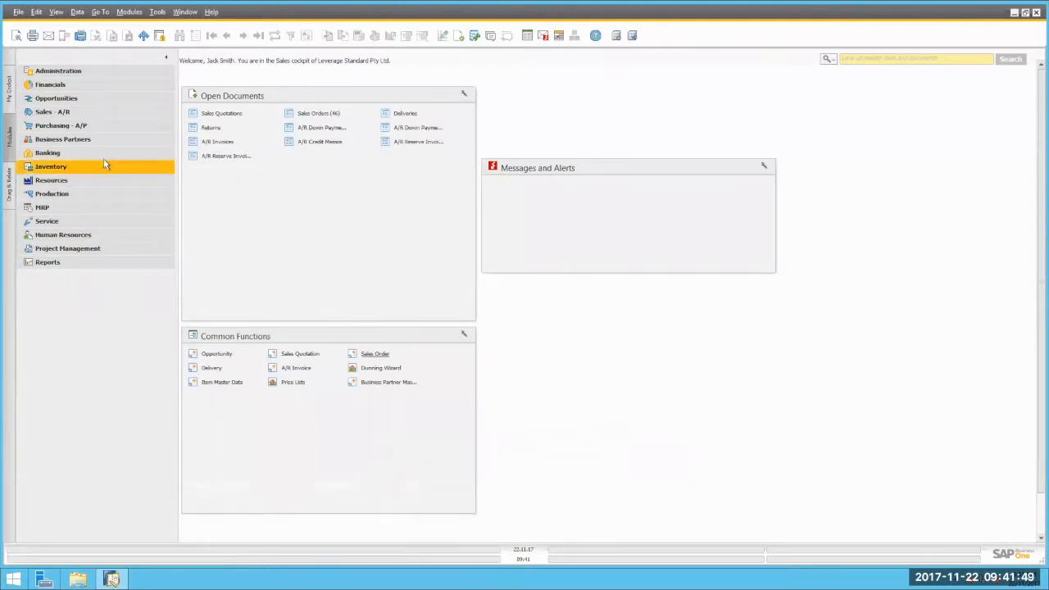
Start a new A/R Down Payment Request for Yakidoo Partners Ltd
{"action": "left_click", "coordinate": [54, 112]}
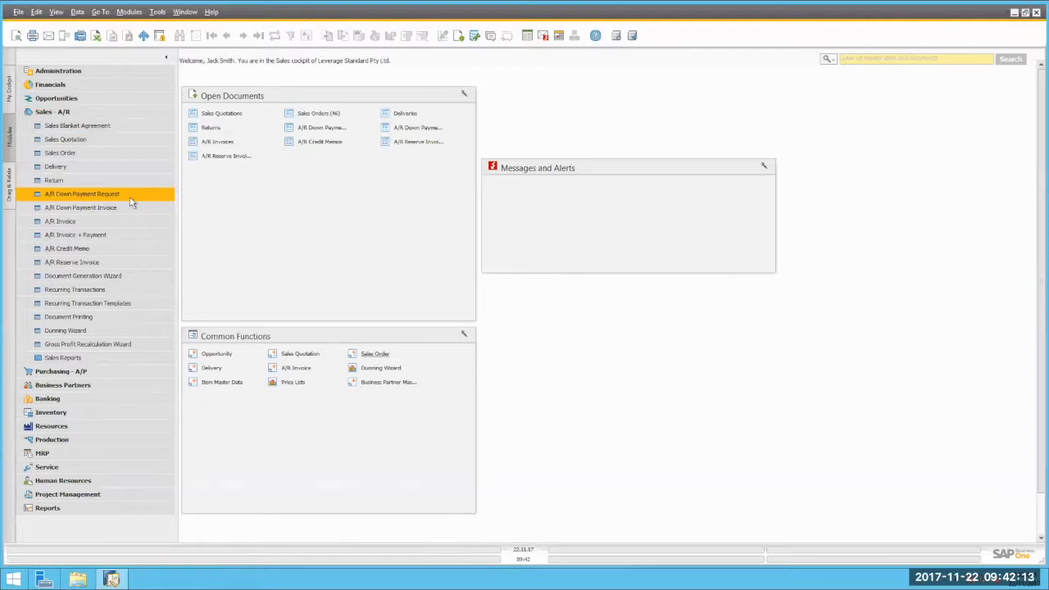
{"action": "left_click", "coordinate": [80, 195]}
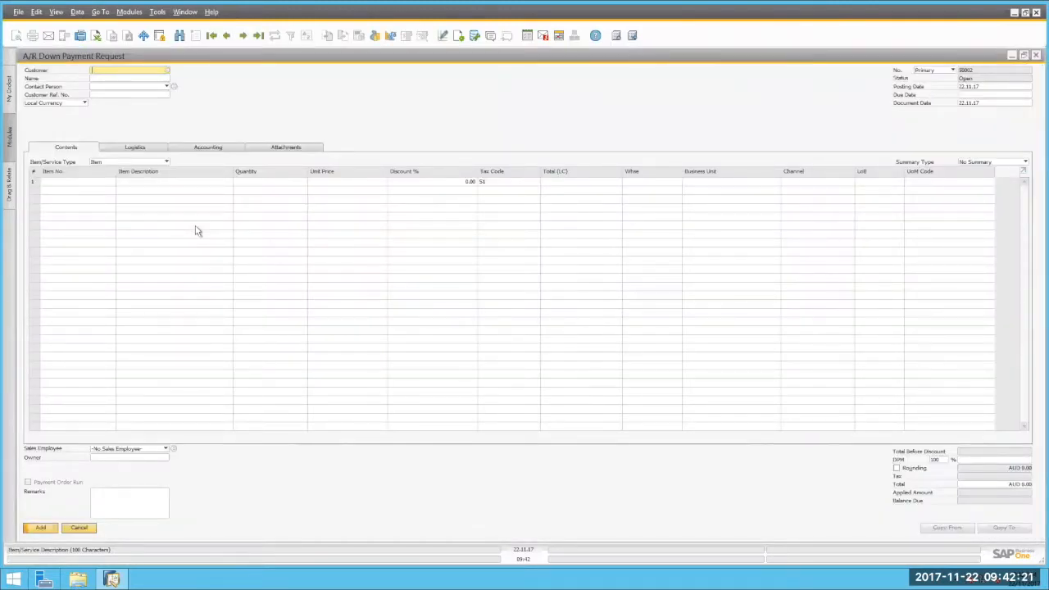
{"action": "left_click", "coordinate": [115, 78]}
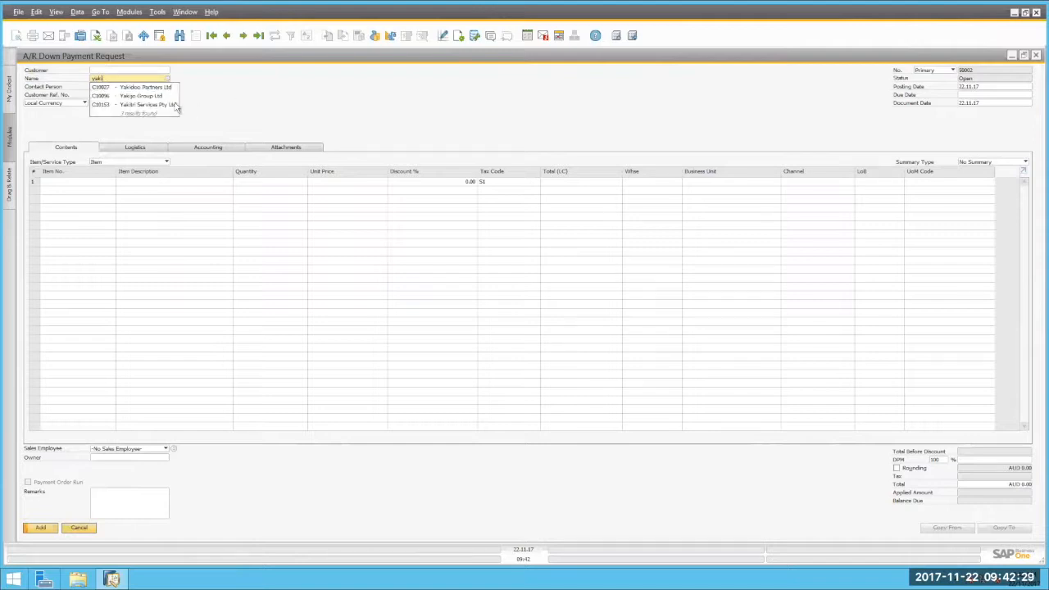
{"action": "key", "text": "Return"}
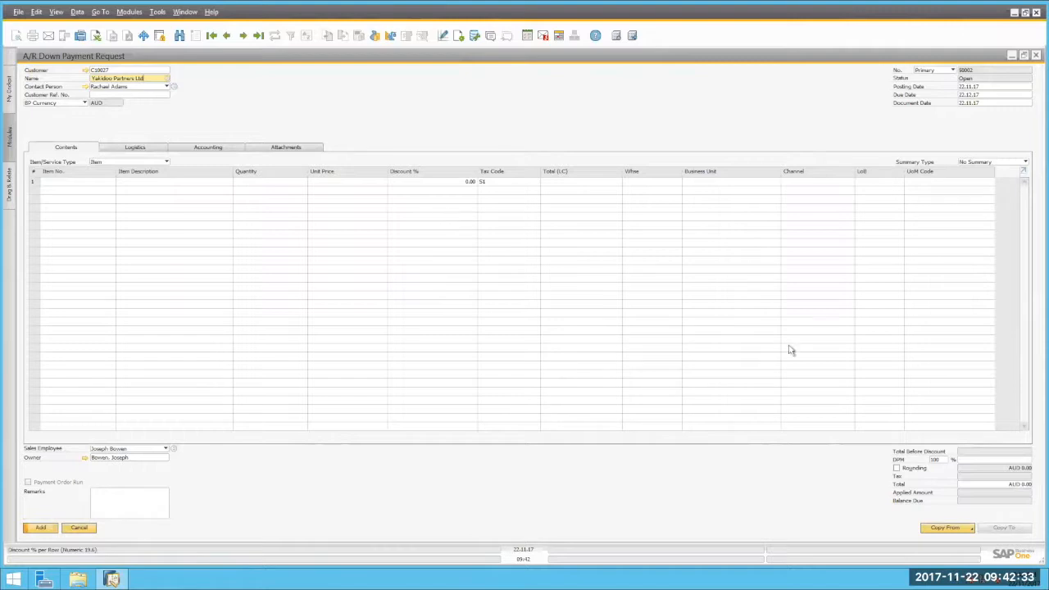
Copy the customer's sales order into the down payment request, drawing all data and using the current exchange rate from the Exchange Rate Table
{"action": "left_click", "coordinate": [961, 531]}
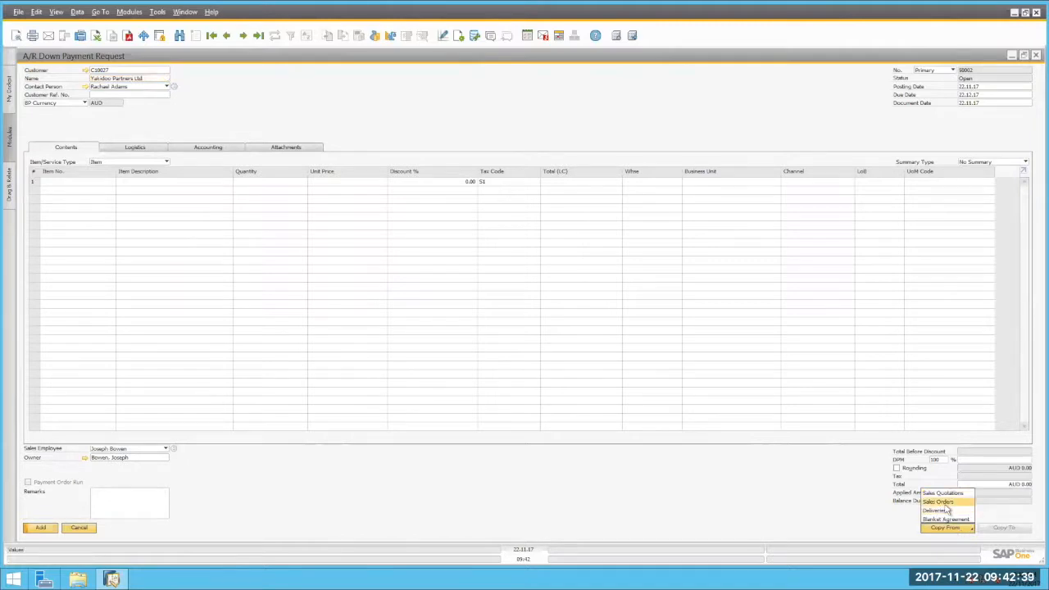
{"action": "left_click", "coordinate": [946, 502]}
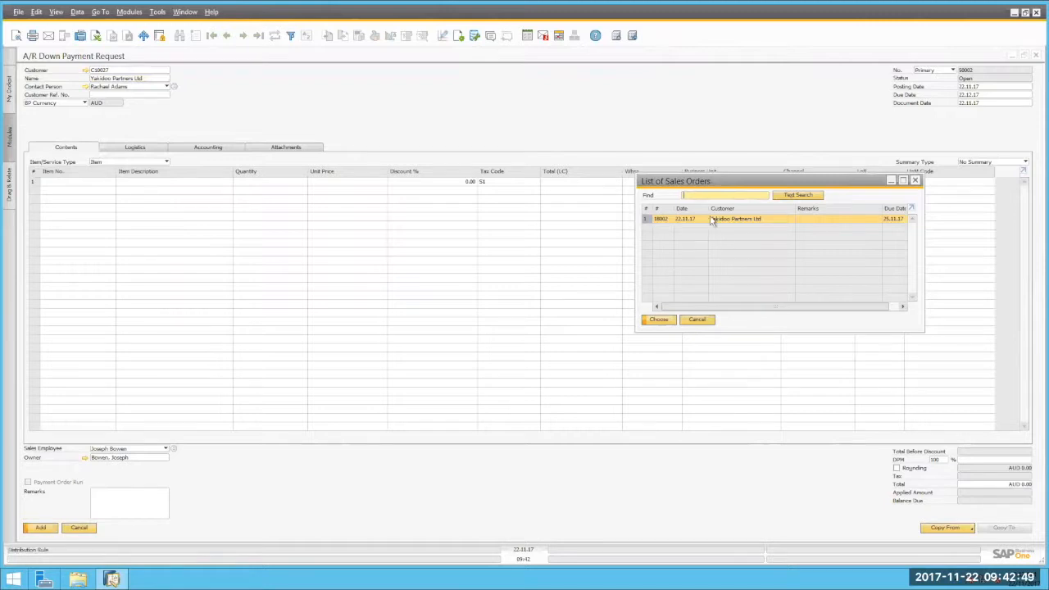
{"action": "left_click", "coordinate": [659, 319]}
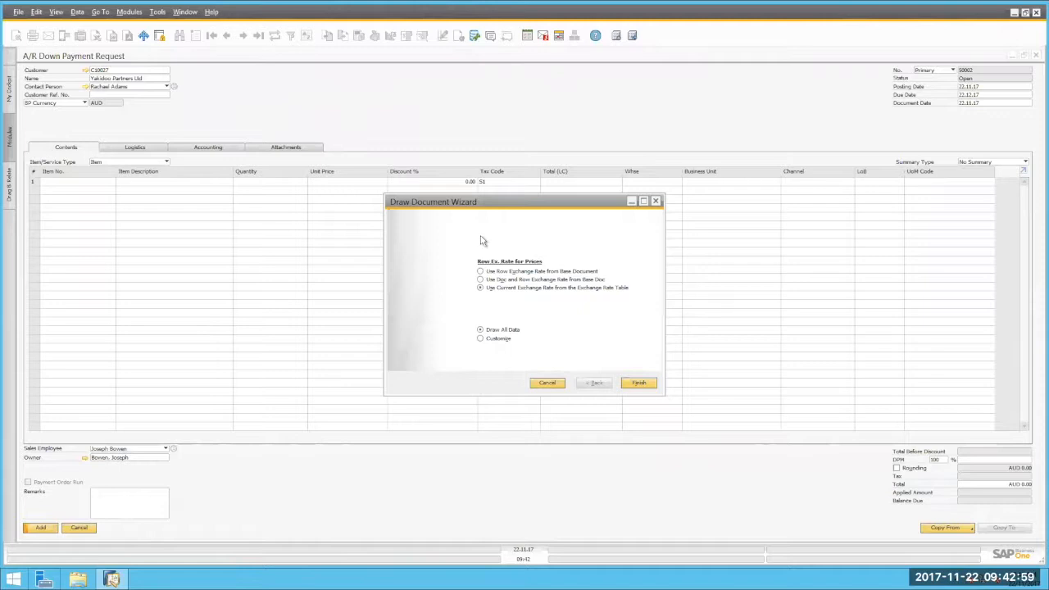
{"action": "left_click", "coordinate": [643, 385]}
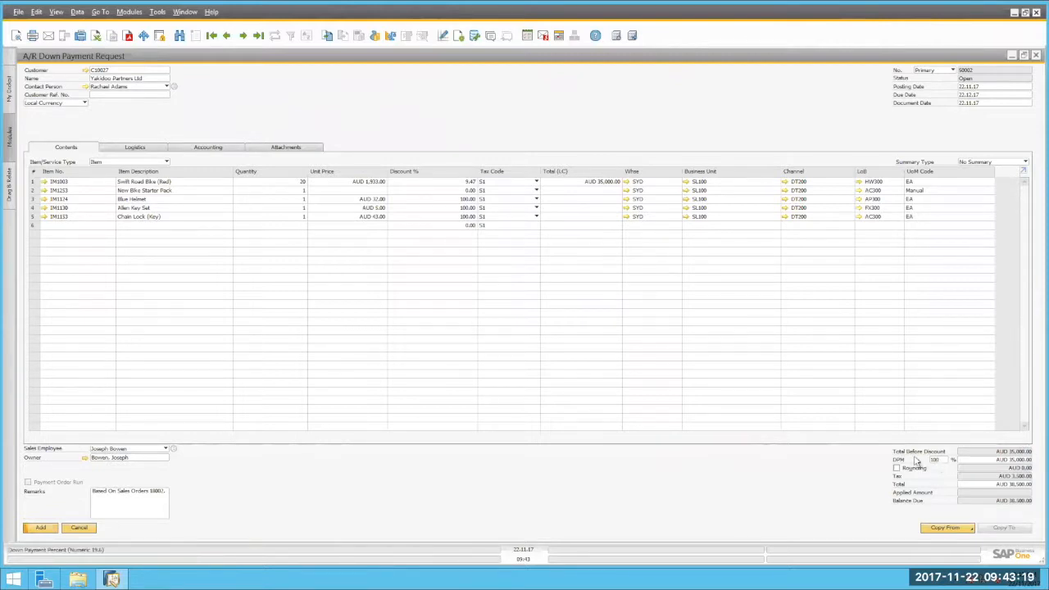
Set the down payment (DPM) to 20% and add the A/R Down Payment Request
{"action": "left_click", "coordinate": [1005, 461]}
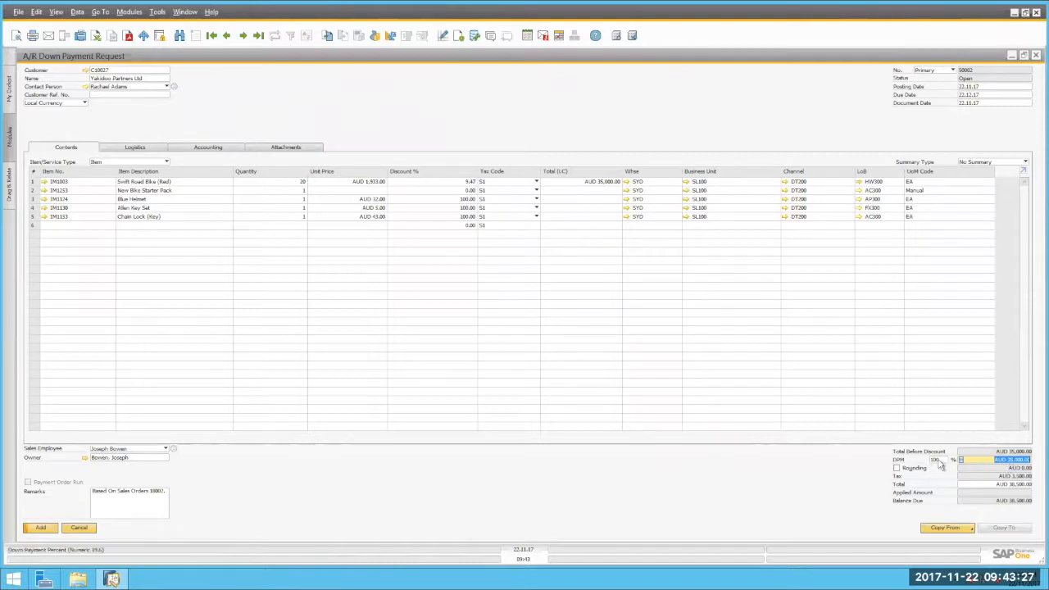
{"action": "left_click", "coordinate": [939, 460]}
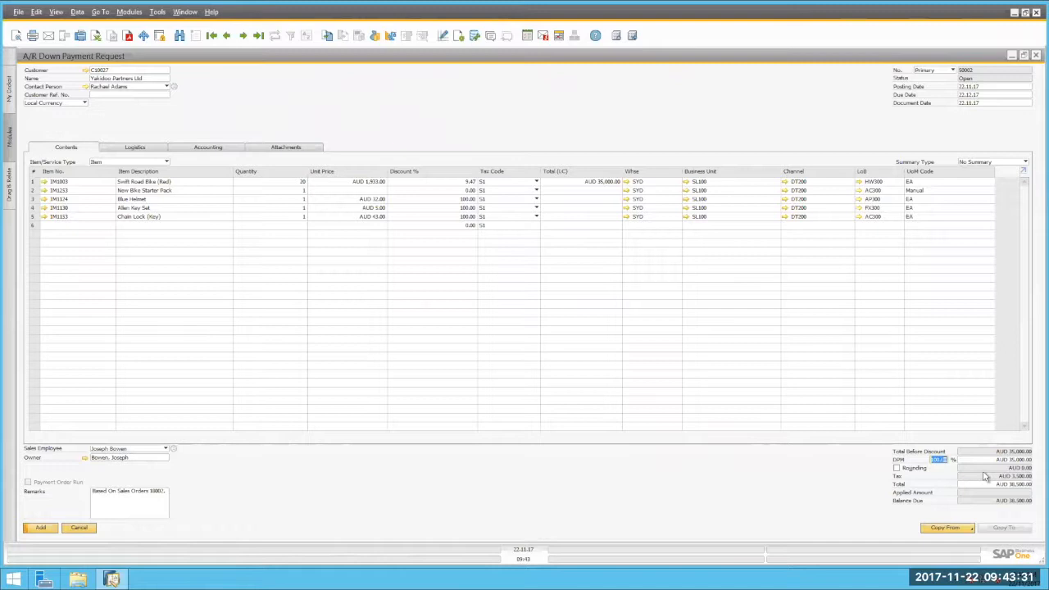
{"action": "type", "text": "20"}
{"action": "key", "text": "Tab"}
{"action": "left_click", "coordinate": [56, 527]}
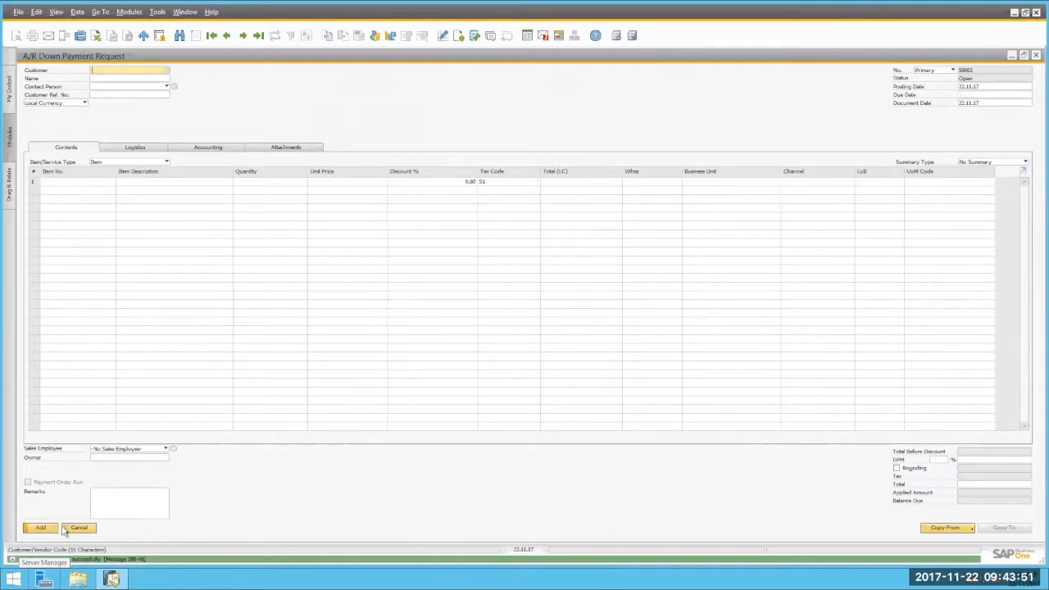
Reopen the last down payment request and check the customer's account balance through the business partner master data
{"action": "left_click", "coordinate": [259, 35]}
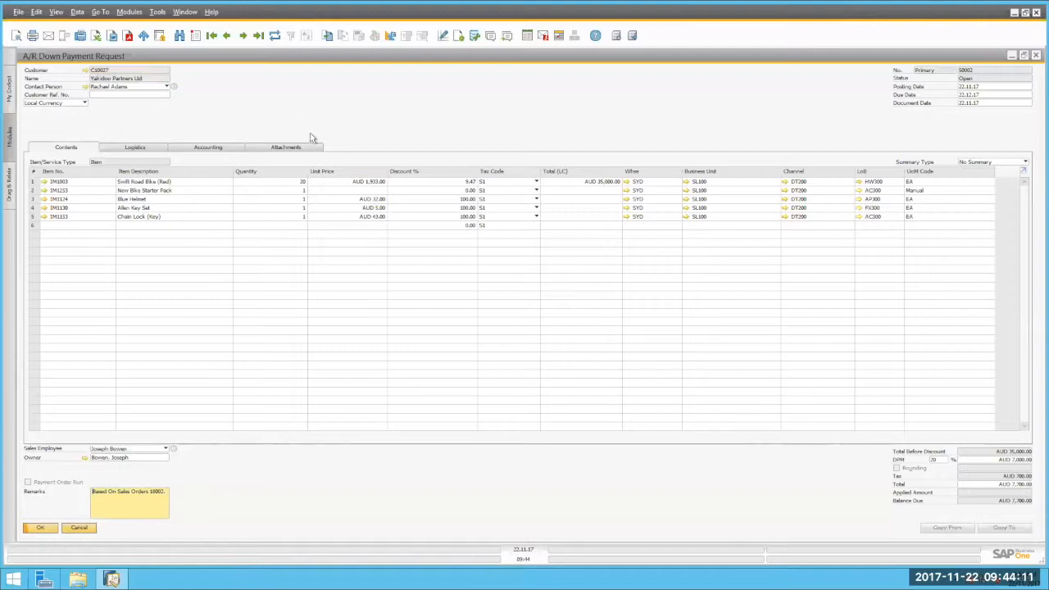
{"action": "left_click", "coordinate": [86, 72]}
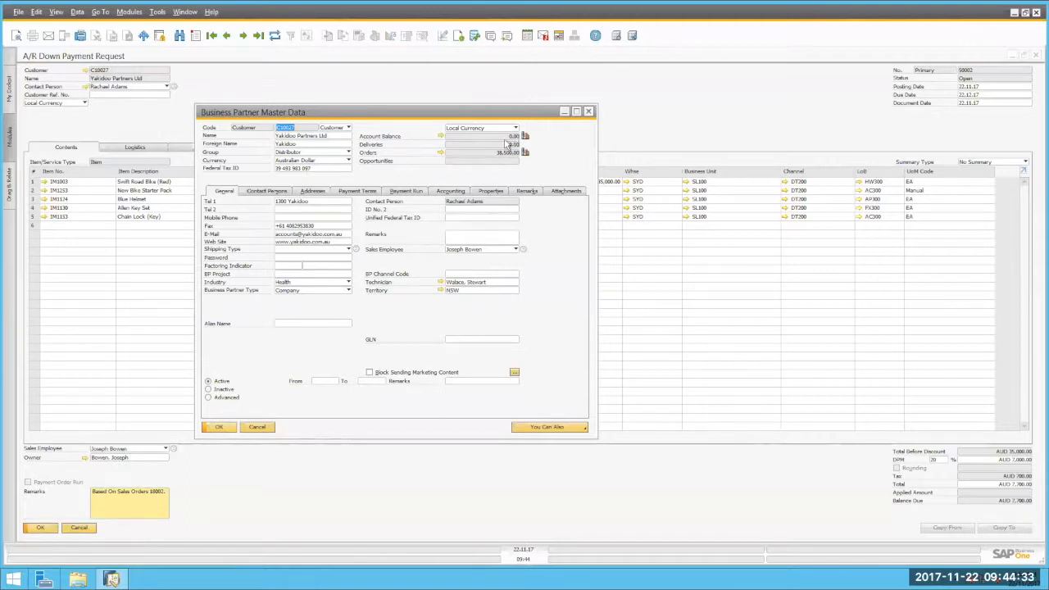
{"action": "left_click", "coordinate": [440, 136]}
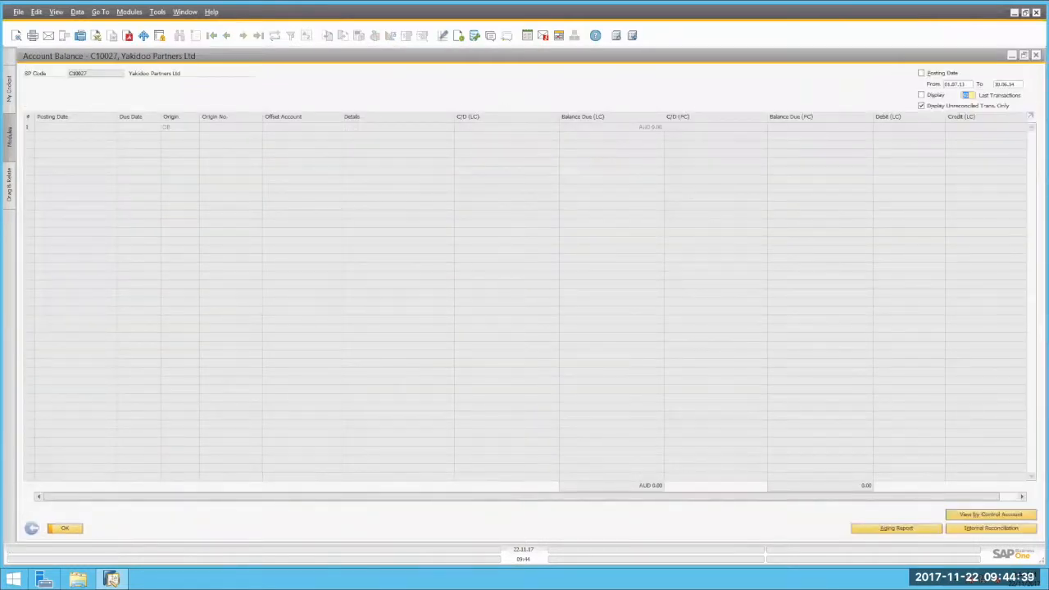
{"action": "left_click", "coordinate": [67, 529]}
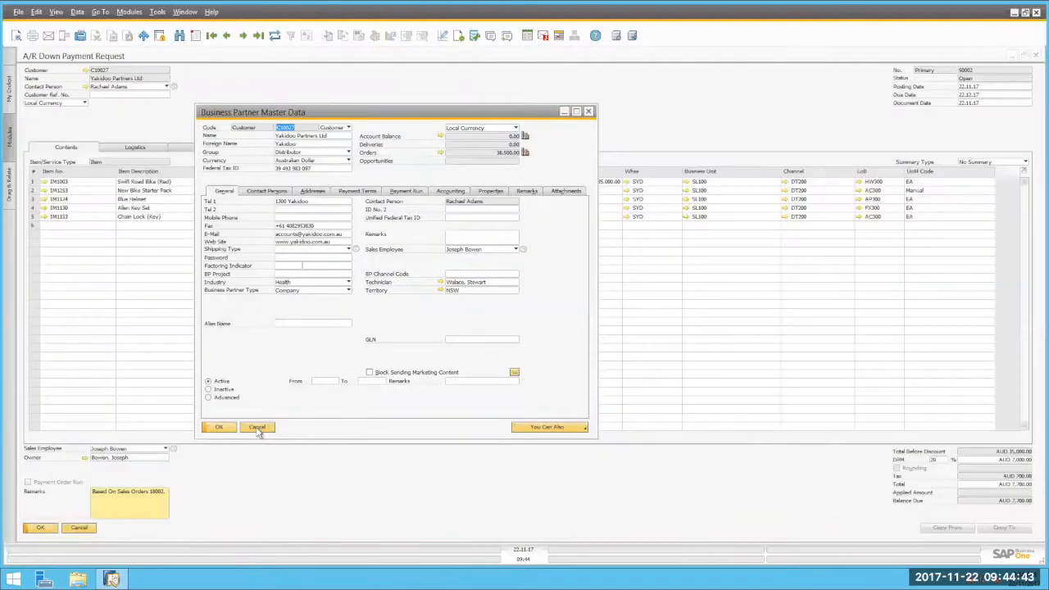
{"action": "left_click", "coordinate": [258, 428]}
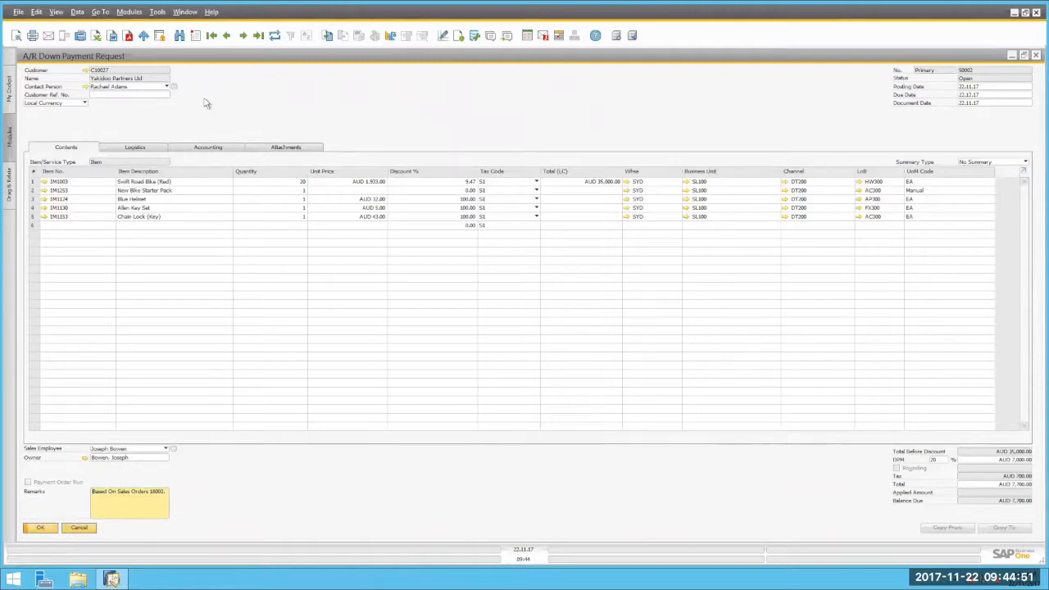
Start a new incoming payment for the customer Yakidoo Partners Ltd
{"action": "left_click", "coordinate": [134, 13]}
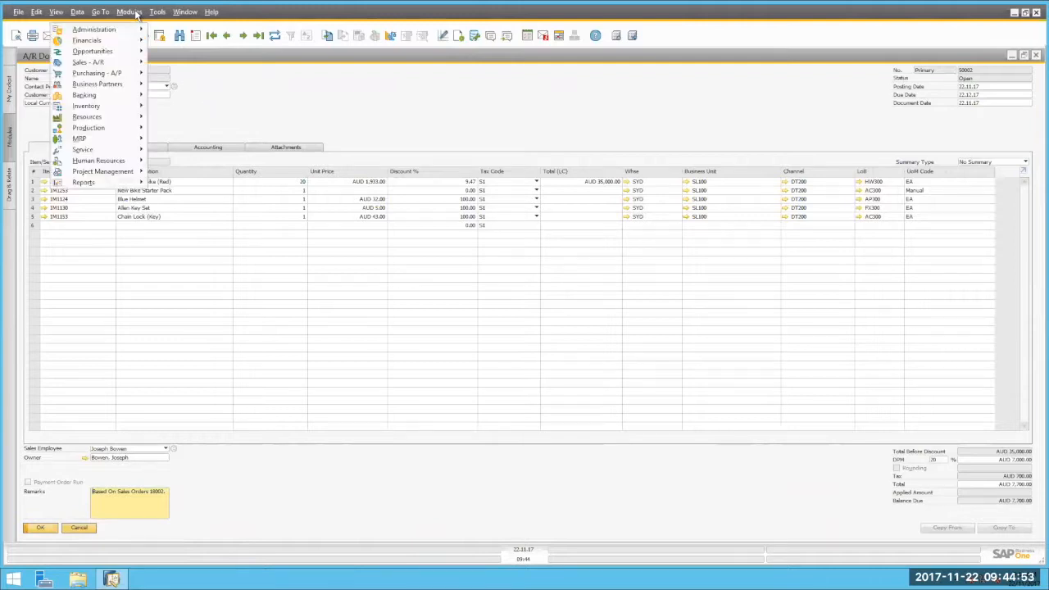
{"action": "mouse_move", "coordinate": [133, 97]}
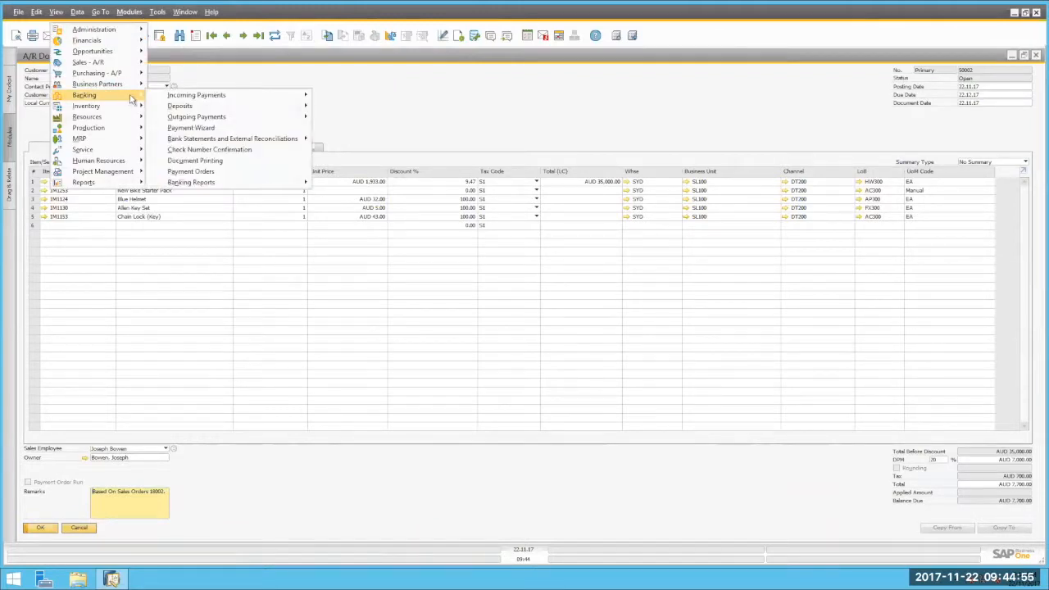
{"action": "mouse_move", "coordinate": [176, 100]}
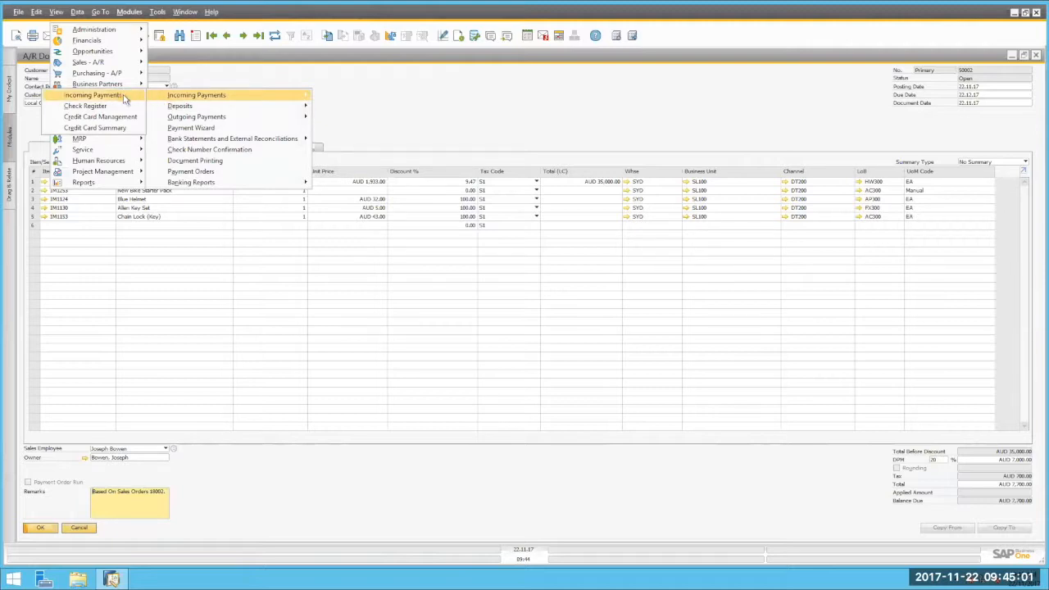
{"action": "left_click", "coordinate": [197, 95]}
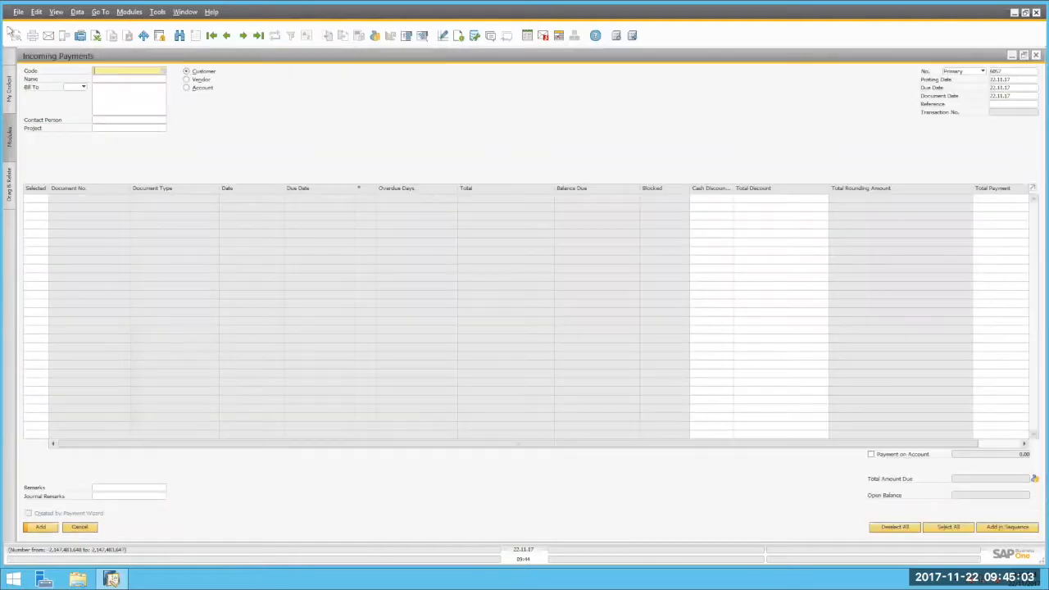
{"action": "left_click", "coordinate": [109, 78]}
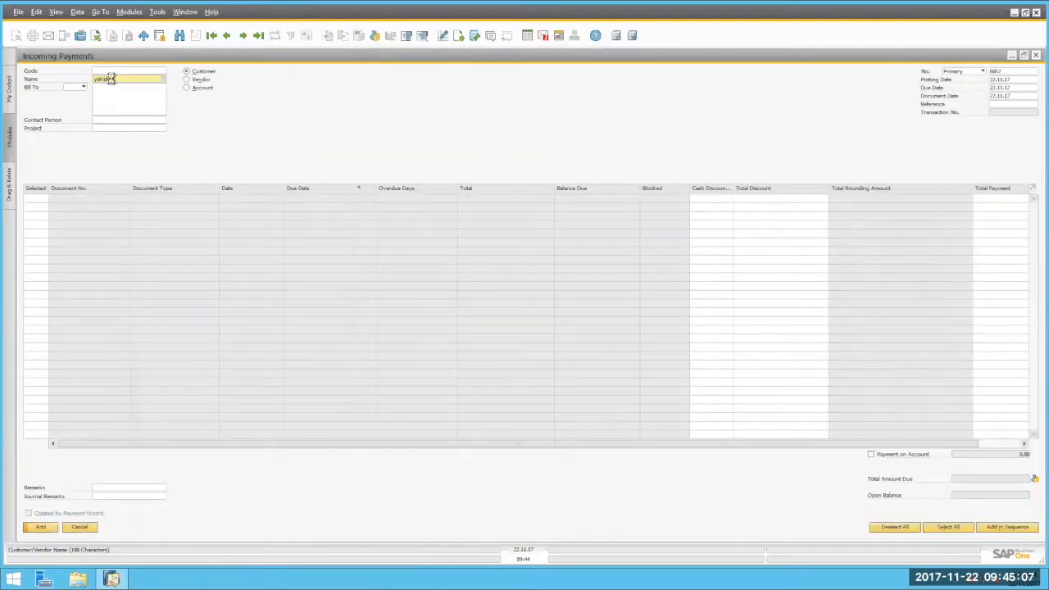
{"action": "key", "text": "Tab"}
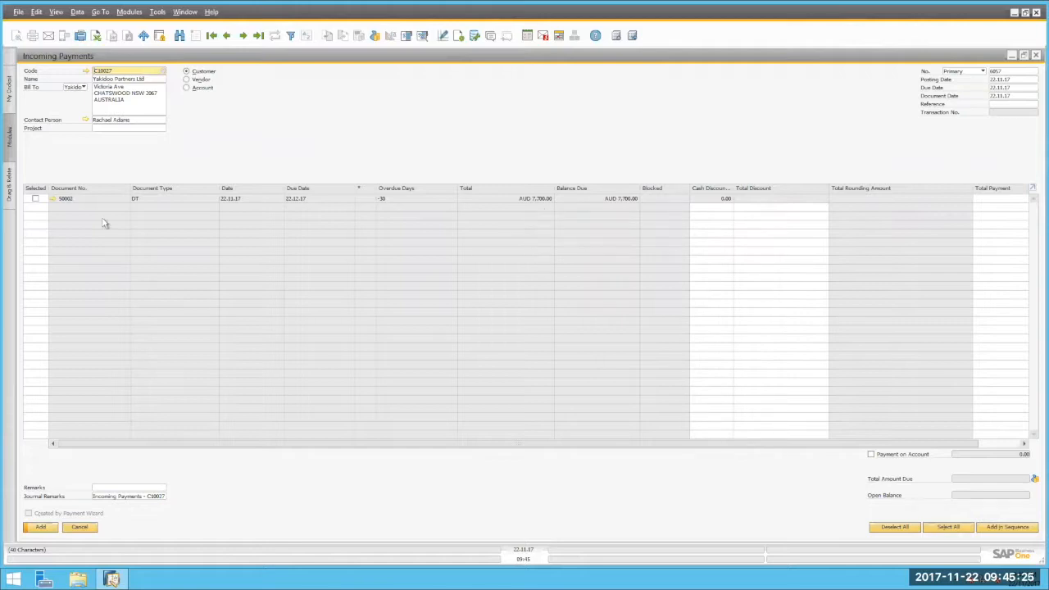
Select the open down payment request and enter its AUD 7,700 balance due as a bank transfer to Trading Account (CRP)
{"action": "left_click", "coordinate": [35, 198]}
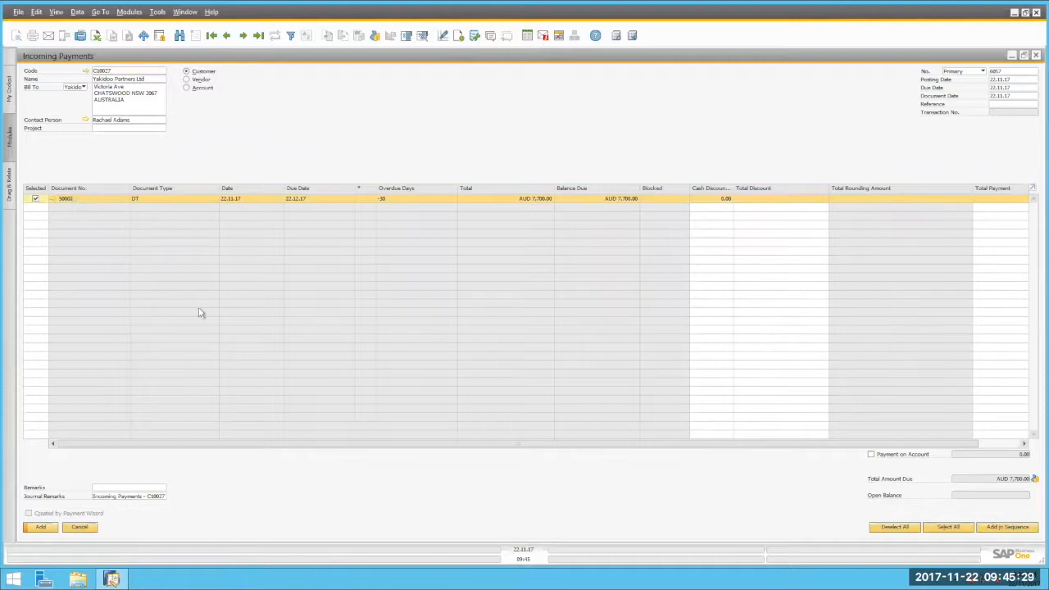
{"action": "left_click", "coordinate": [1035, 479]}
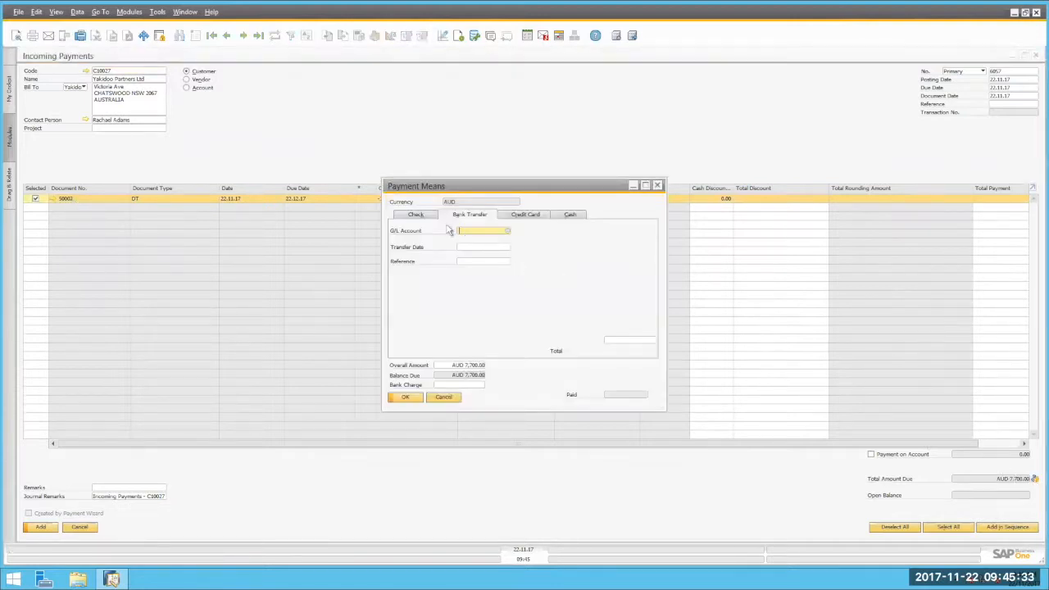
{"action": "left_click", "coordinate": [507, 231]}
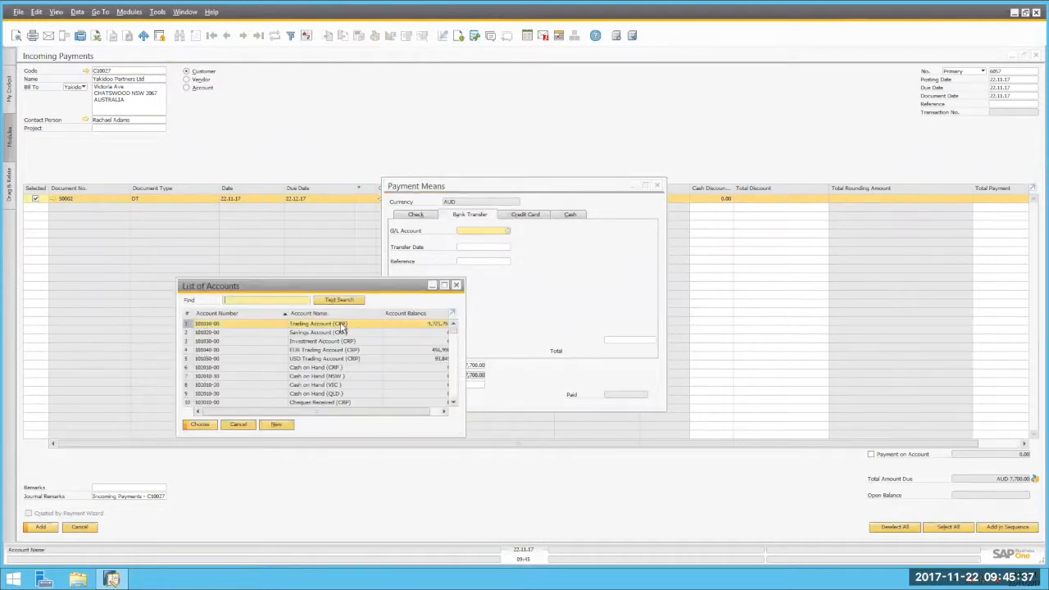
{"action": "double_click", "coordinate": [341, 323]}
{"action": "right_click", "coordinate": [624, 341]}
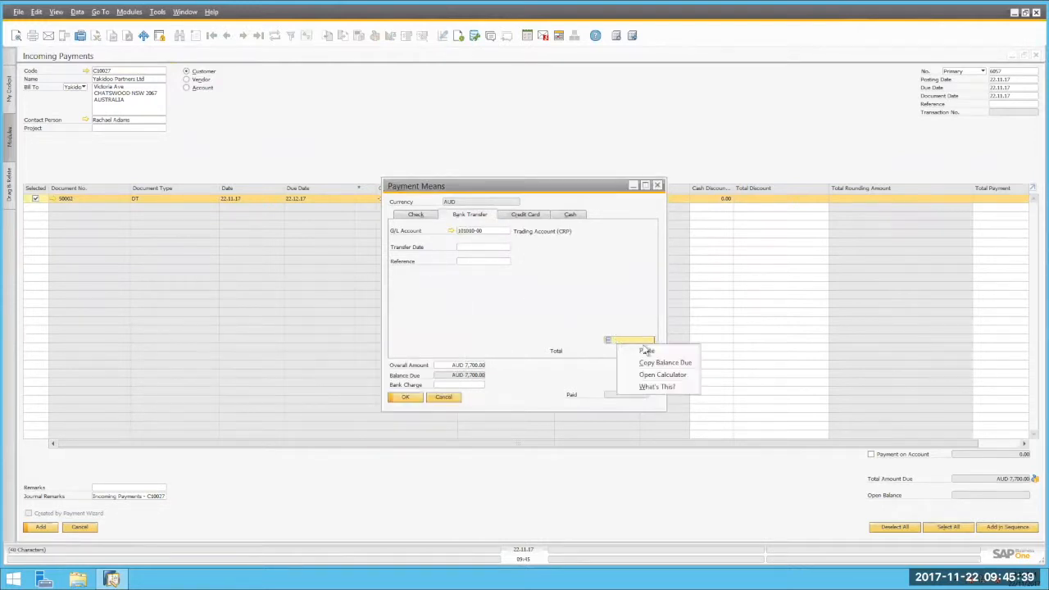
{"action": "left_click", "coordinate": [665, 362]}
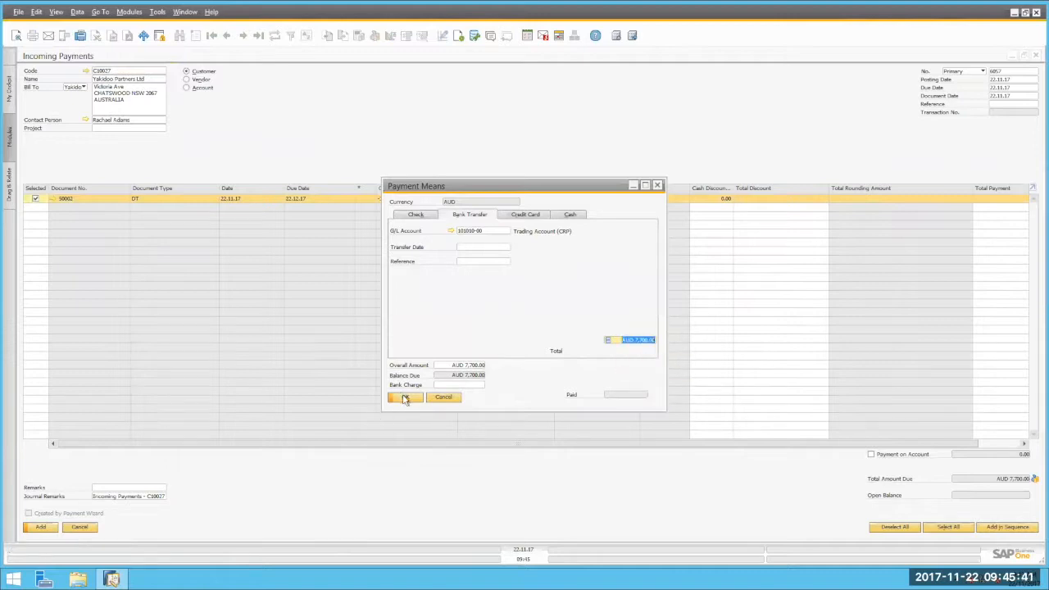
{"action": "left_click", "coordinate": [404, 399]}
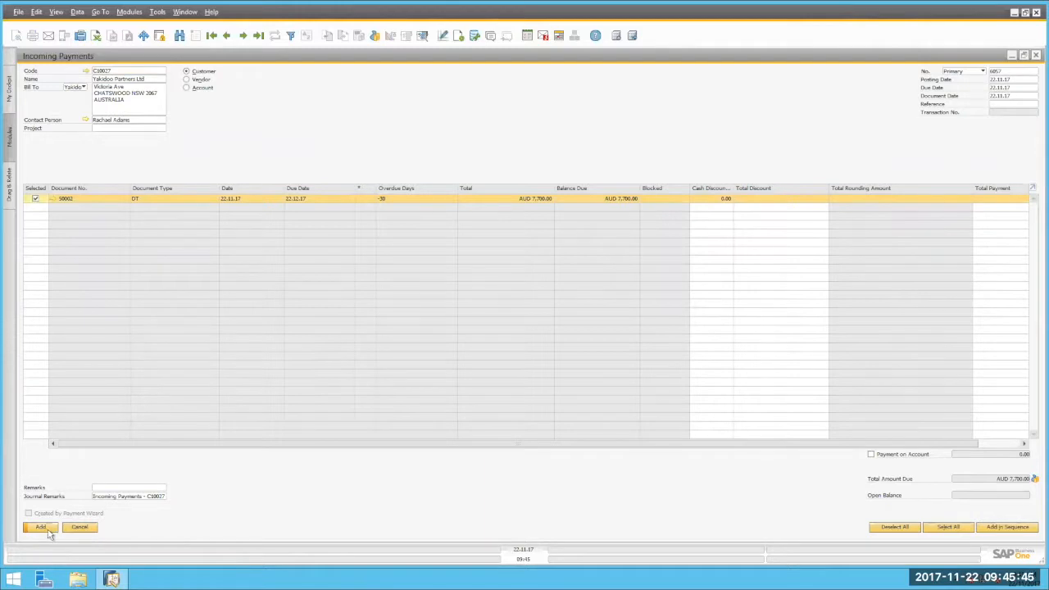
Add the incoming payment, accept the confirmation and close the payment form
{"action": "left_click", "coordinate": [51, 531]}
{"action": "left_click", "coordinate": [412, 300]}
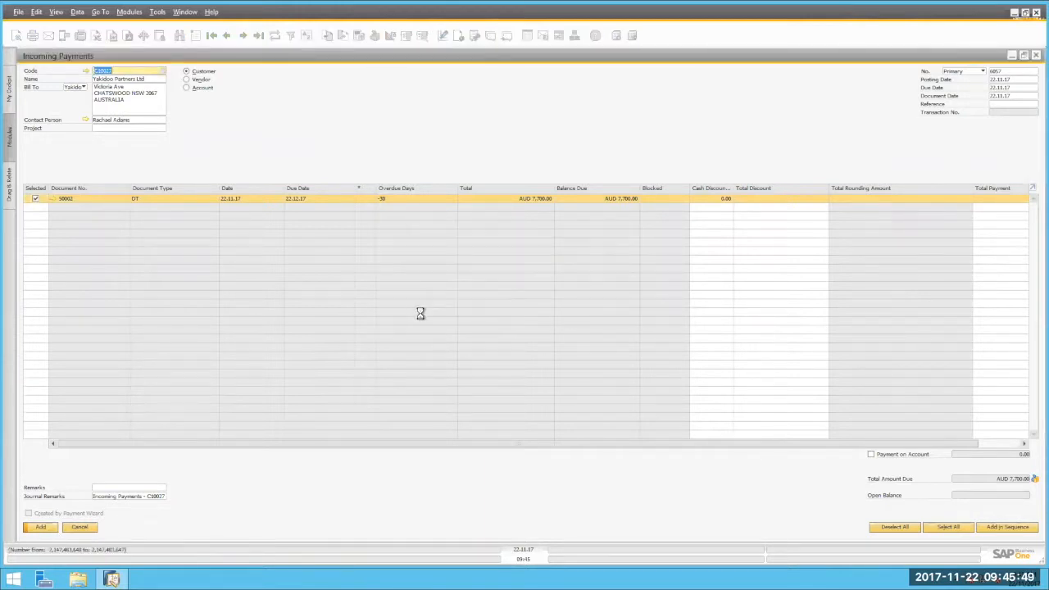
{"action": "left_click", "coordinate": [84, 528]}
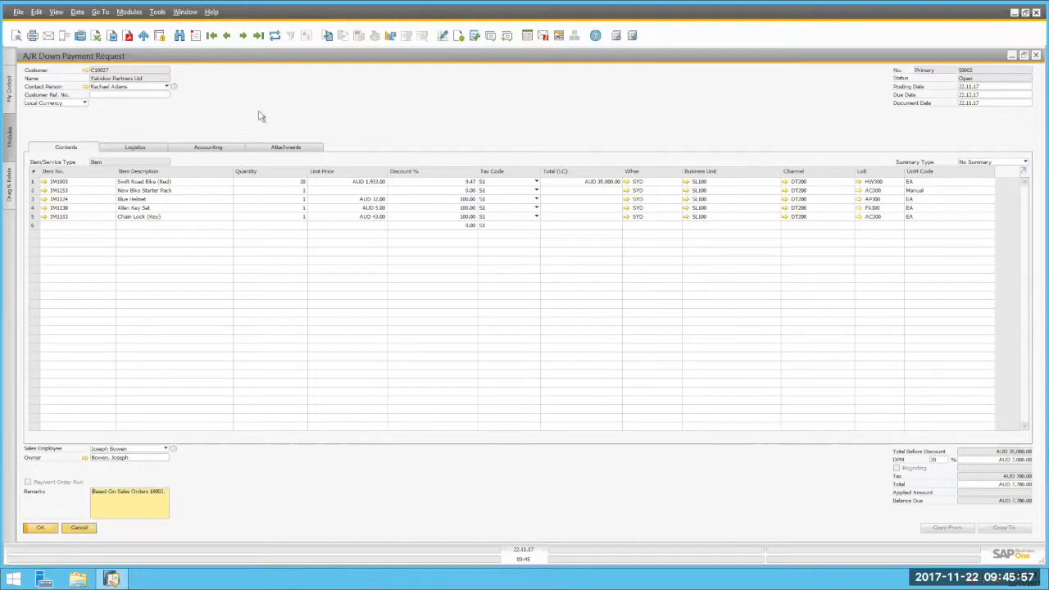
Display the down payment request's Relationship Map and move the down payment and incoming payment boxes lower to examine the document links
{"action": "right_click", "coordinate": [303, 102]}
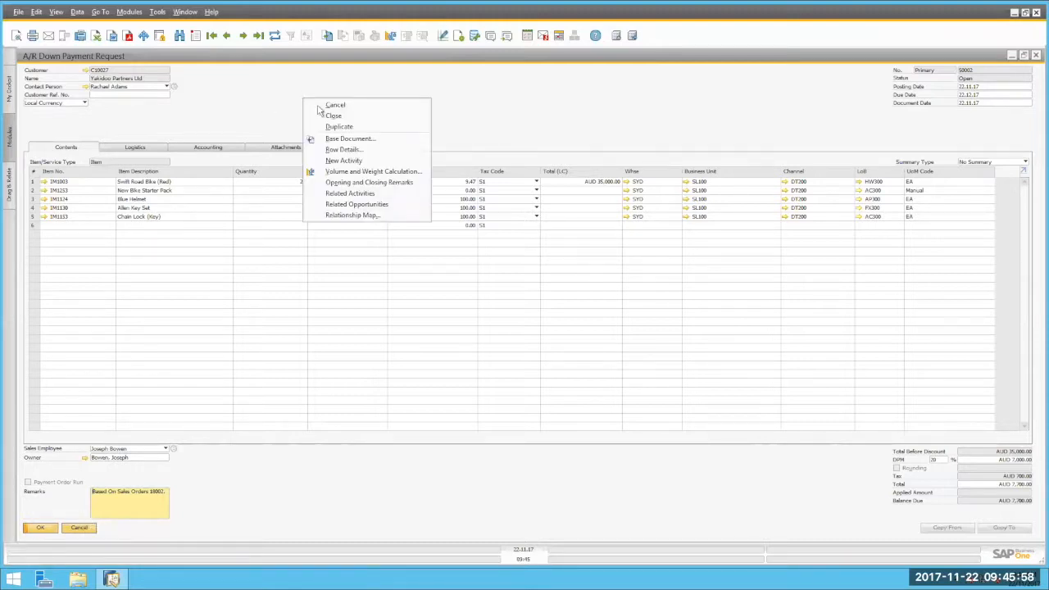
{"action": "left_click", "coordinate": [361, 216]}
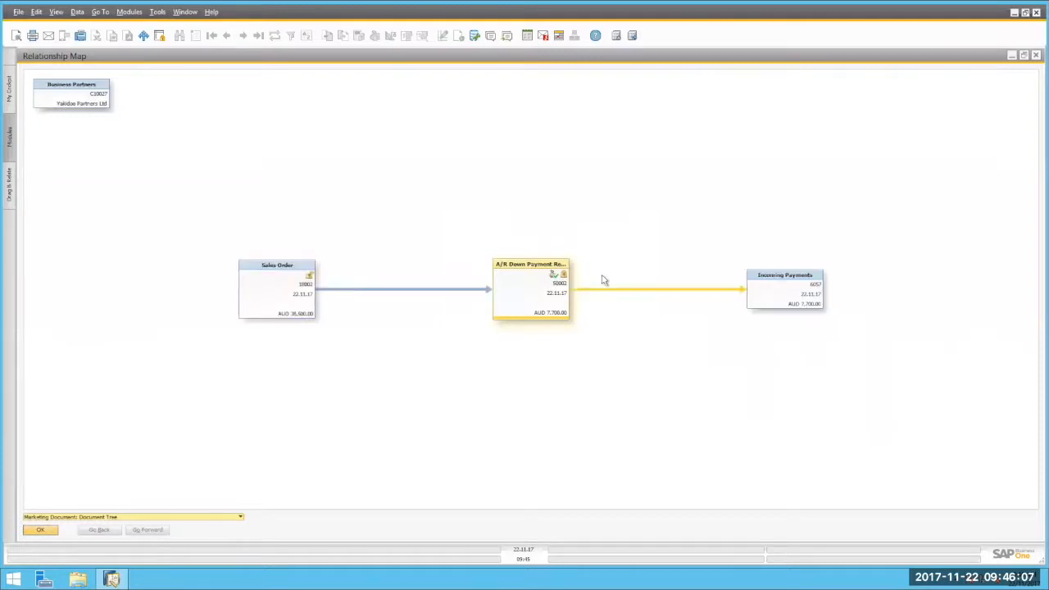
{"action": "left_click_drag", "start_coordinate": [550, 294], "coordinate": [538, 395]}
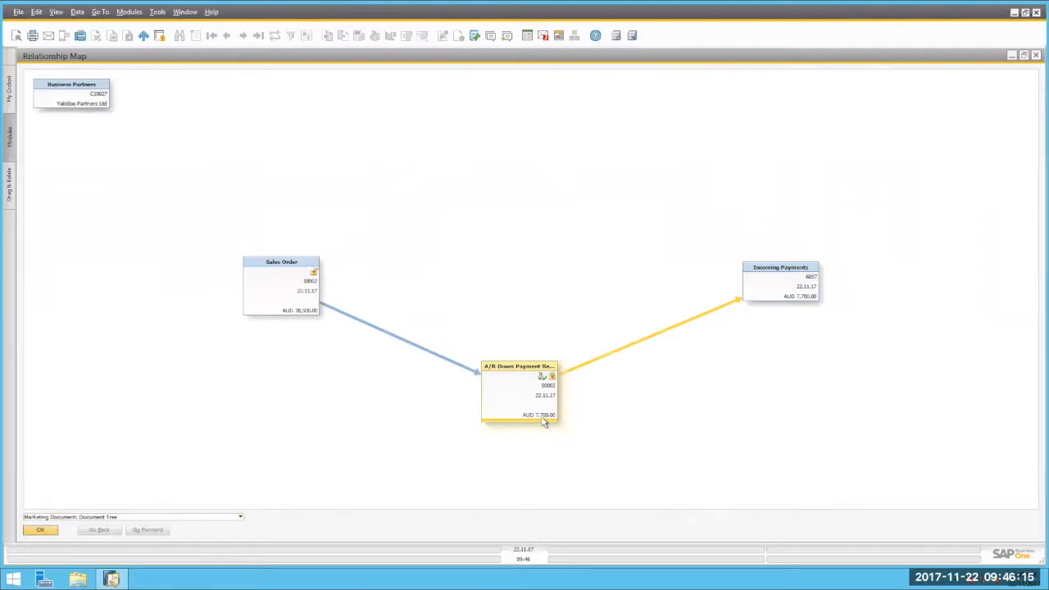
{"action": "left_click_drag", "start_coordinate": [762, 309], "coordinate": [800, 428]}
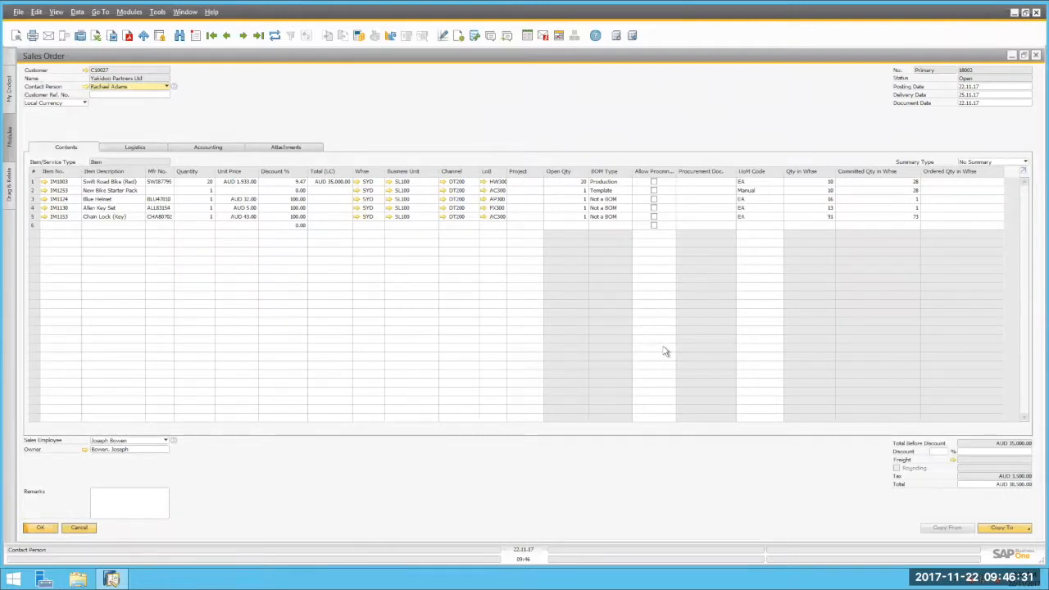
Allow procurement for the Swift Road Bike (Red) line, update the sales order, and use it as the procurement base document
{"action": "left_click", "coordinate": [654, 182]}
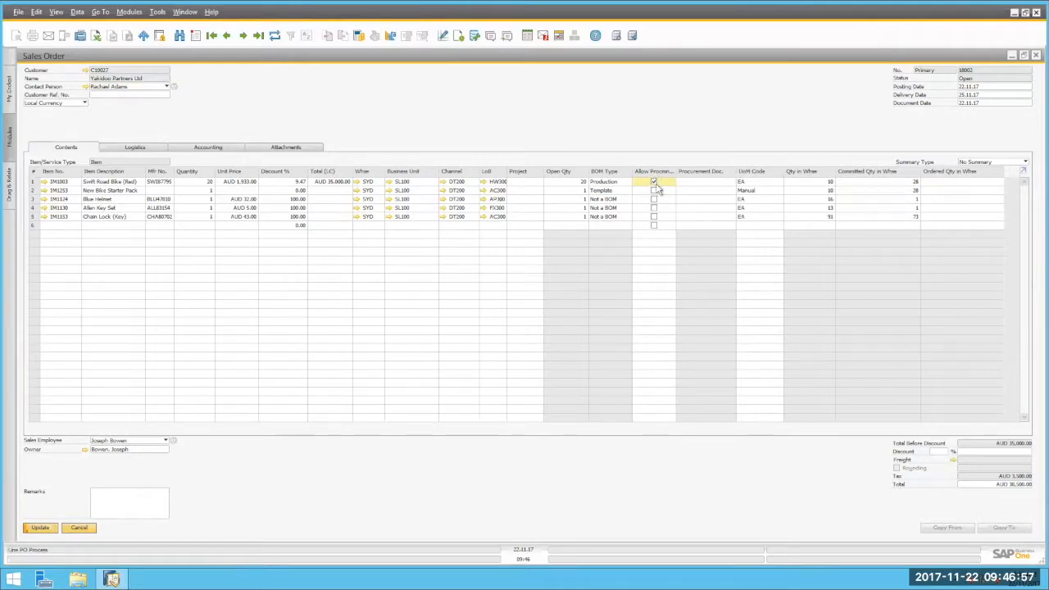
{"action": "left_click", "coordinate": [37, 528]}
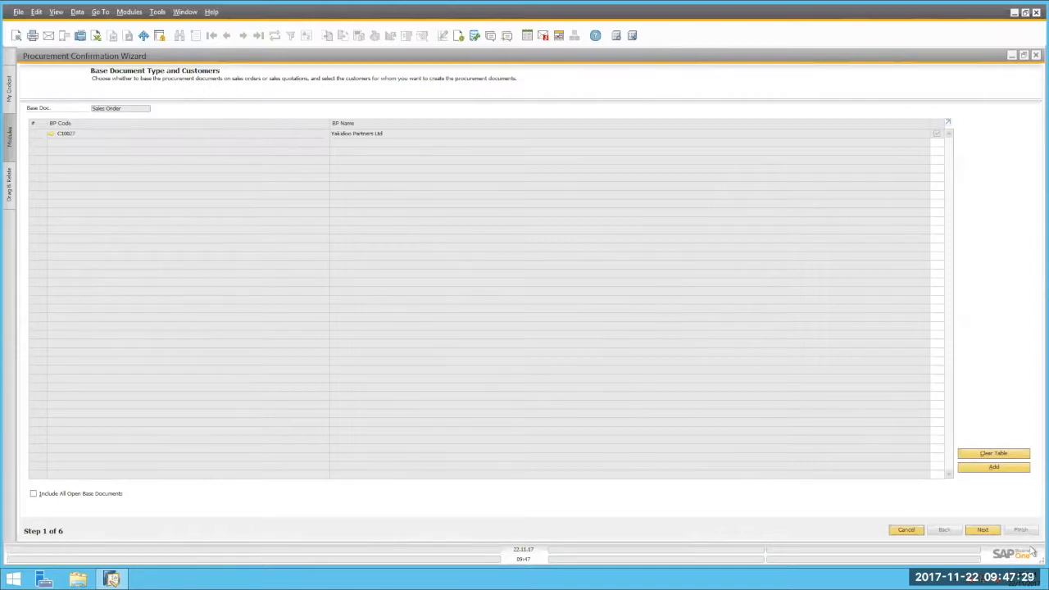
{"action": "left_click", "coordinate": [980, 530]}
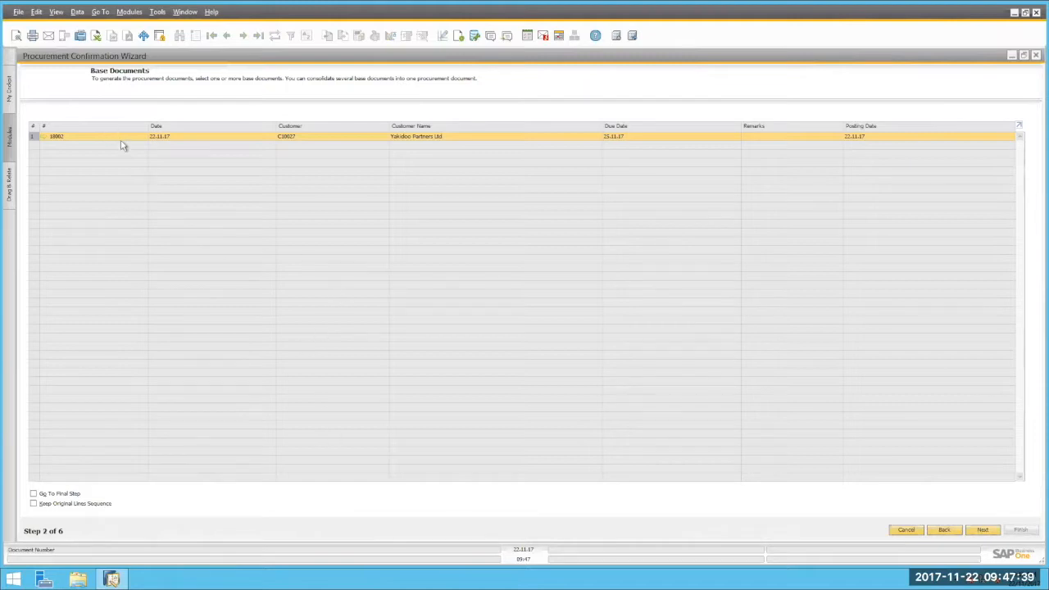
{"action": "left_click", "coordinate": [986, 531]}
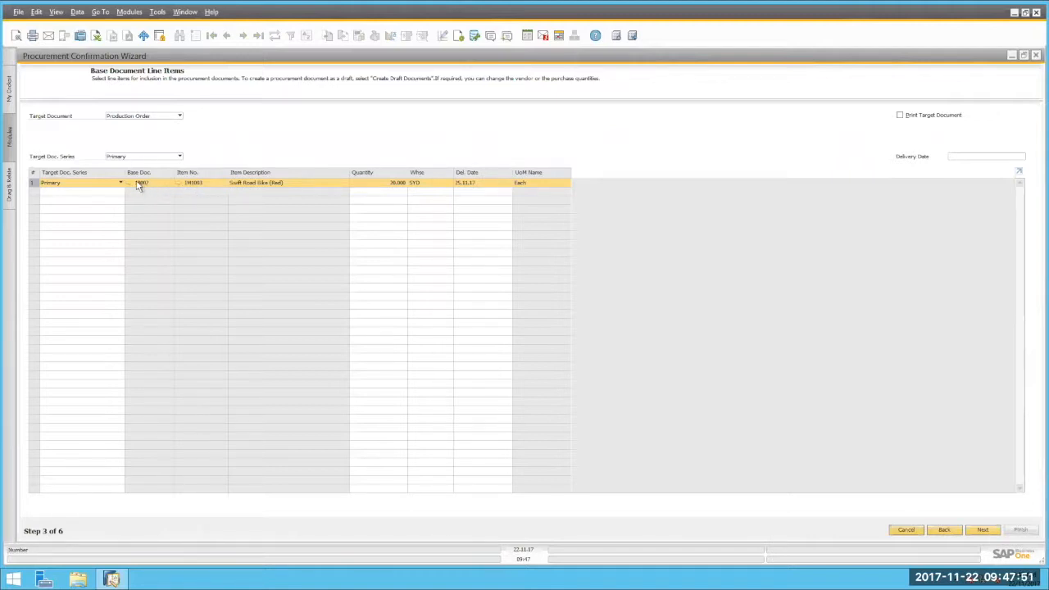
Keep Production Order as the target document with no consolidation, and generate the production order for the Swift Road Bike (Red)
{"action": "mouse_move", "coordinate": [134, 189]}
{"action": "left_click", "coordinate": [142, 117]}
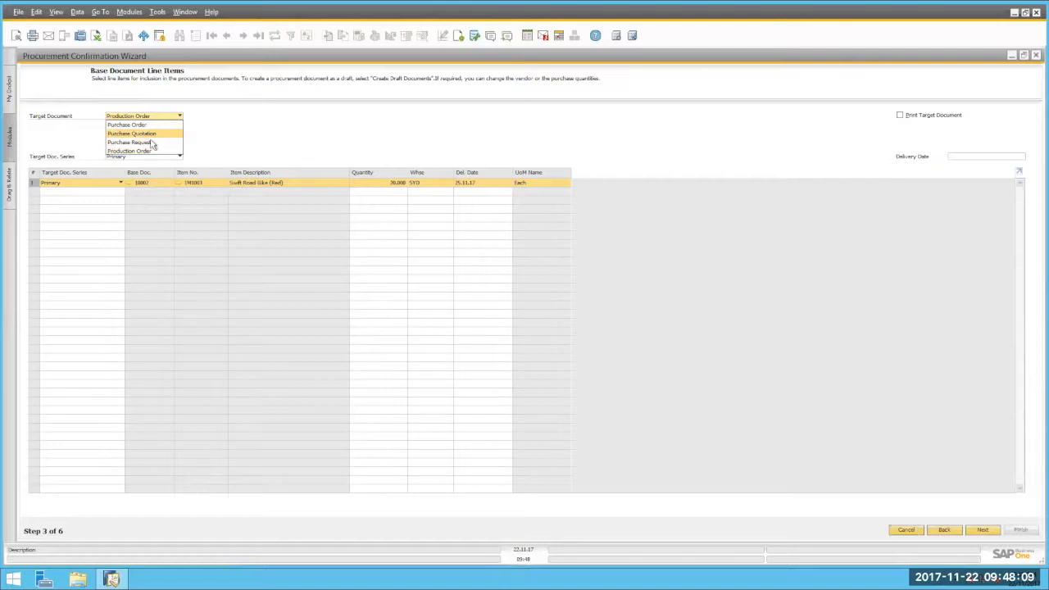
{"action": "left_click", "coordinate": [338, 137]}
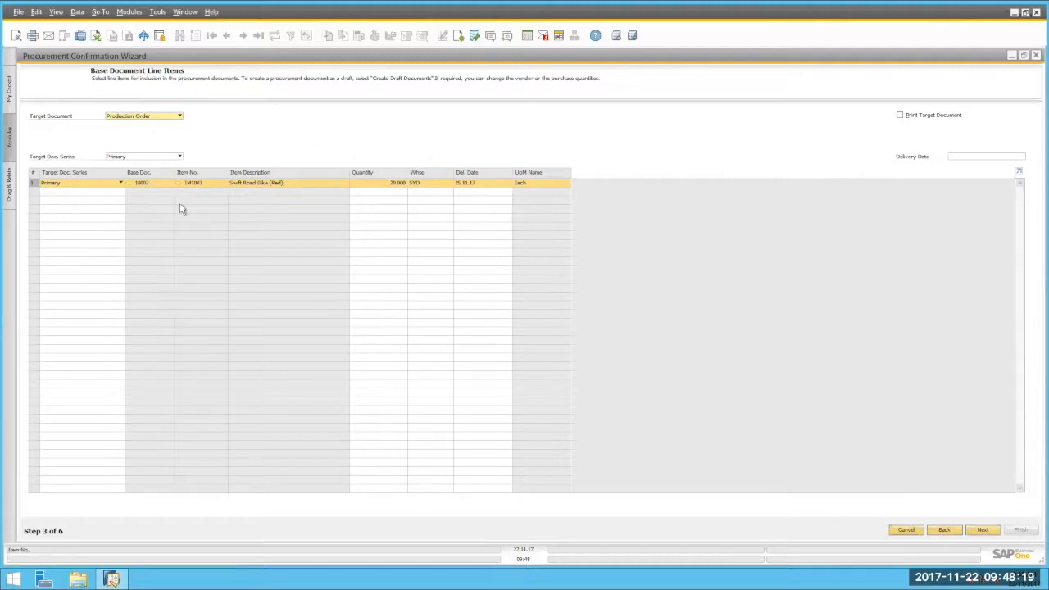
{"action": "left_click", "coordinate": [979, 530]}
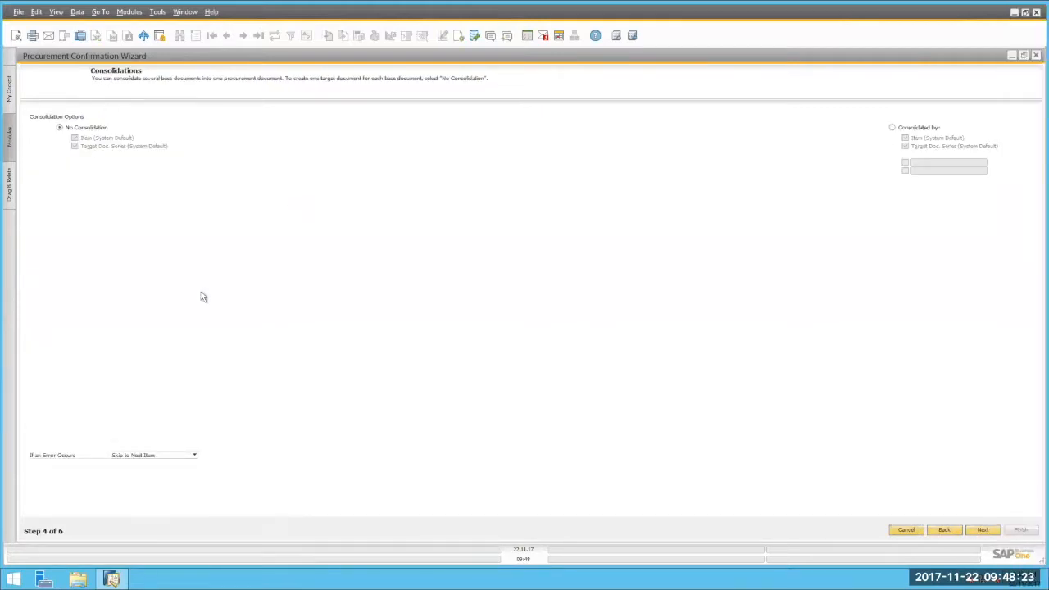
{"action": "left_click", "coordinate": [978, 530]}
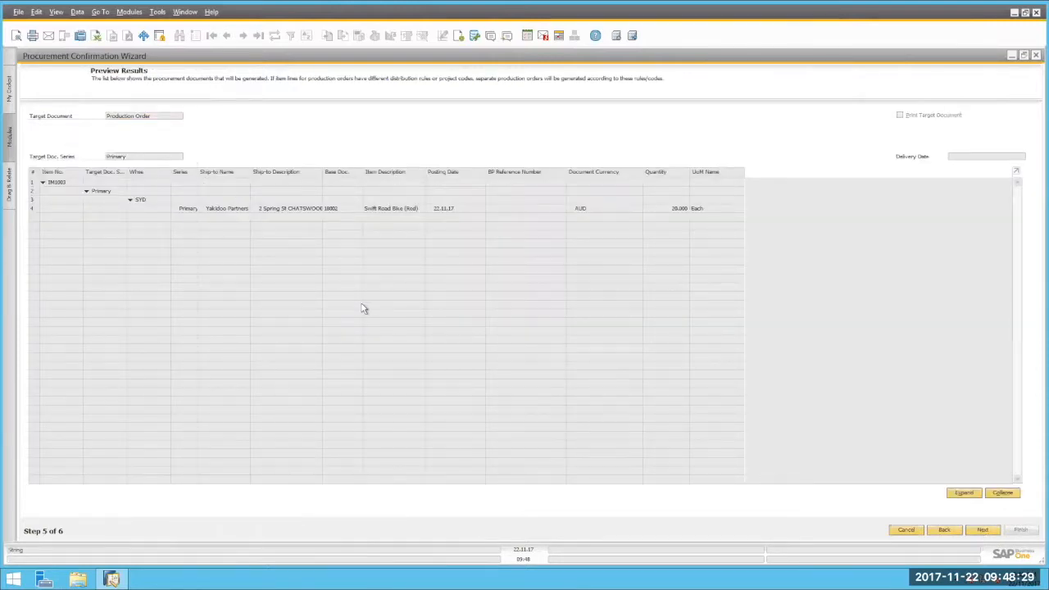
{"action": "left_click", "coordinate": [982, 530]}
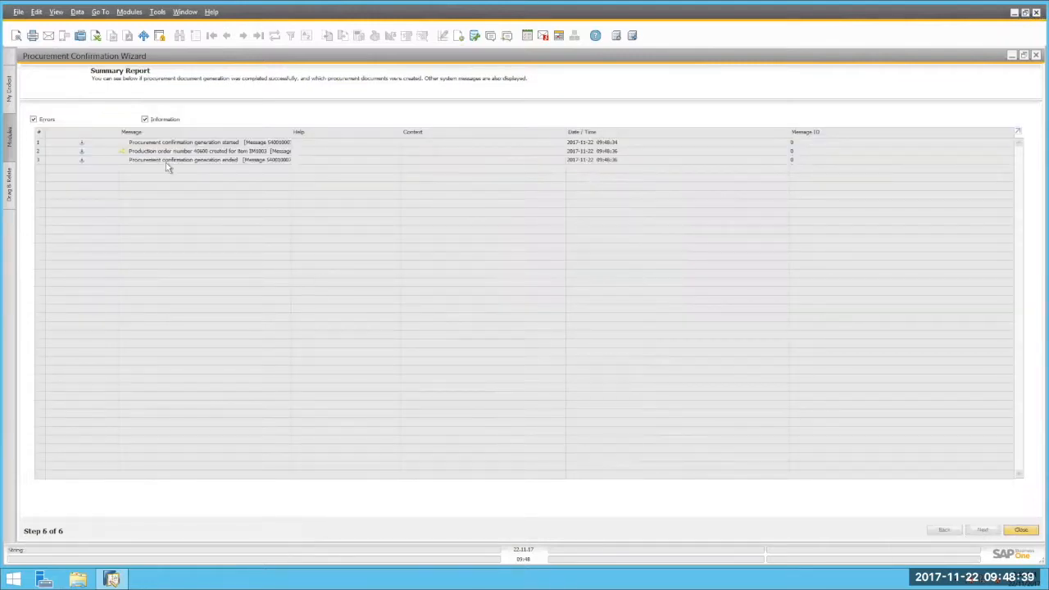
Open the generated production order and examine its Relationship Map link to the sales order
{"action": "mouse_move", "coordinate": [153, 158]}
{"action": "mouse_move", "coordinate": [202, 158]}
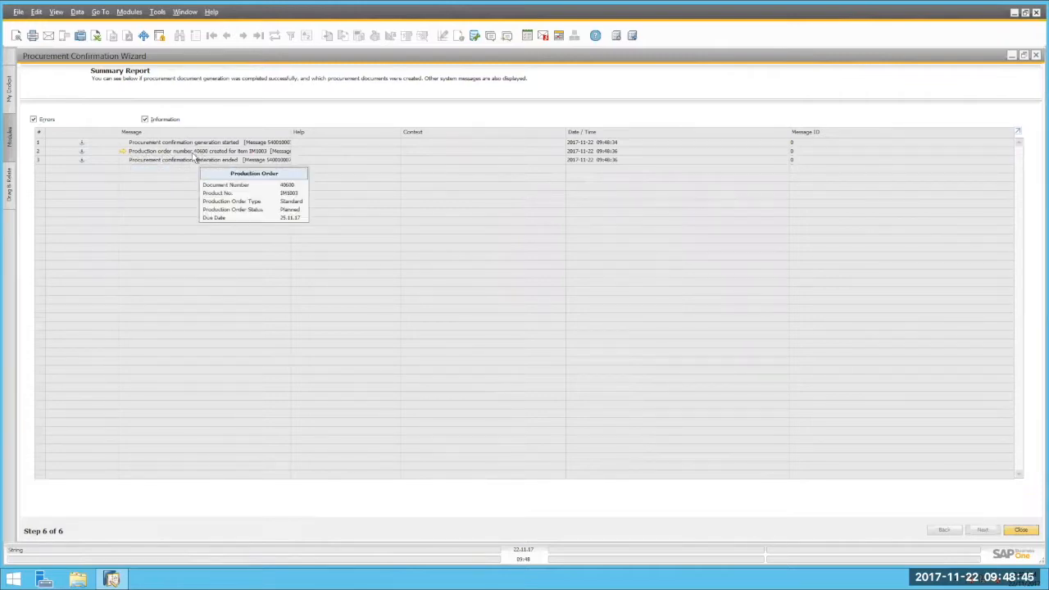
{"action": "left_click", "coordinate": [124, 152]}
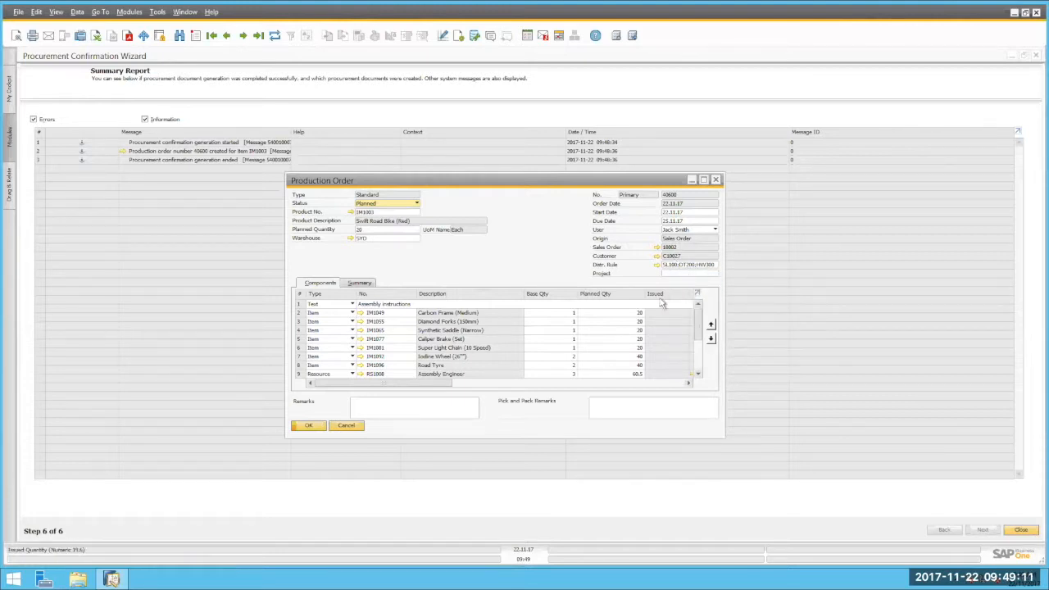
{"action": "right_click", "coordinate": [529, 257]}
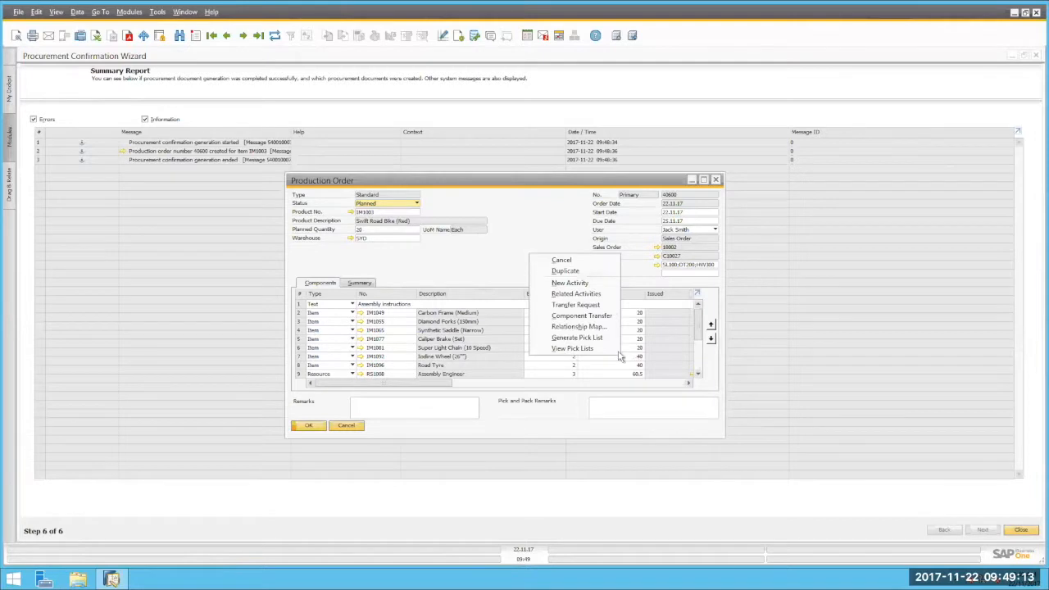
{"action": "left_click", "coordinate": [585, 328]}
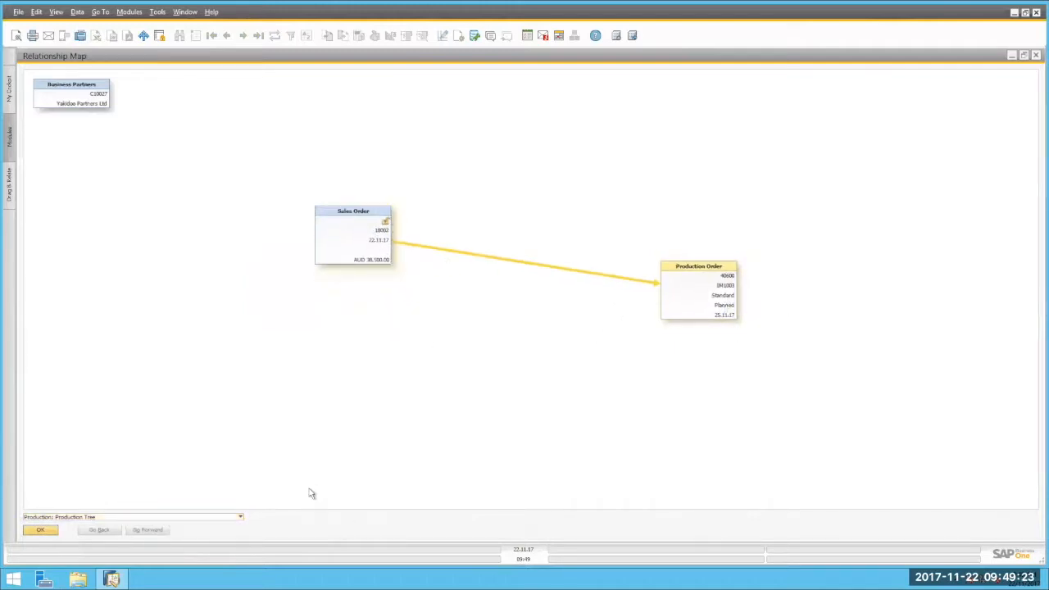
{"action": "left_click", "coordinate": [40, 531]}
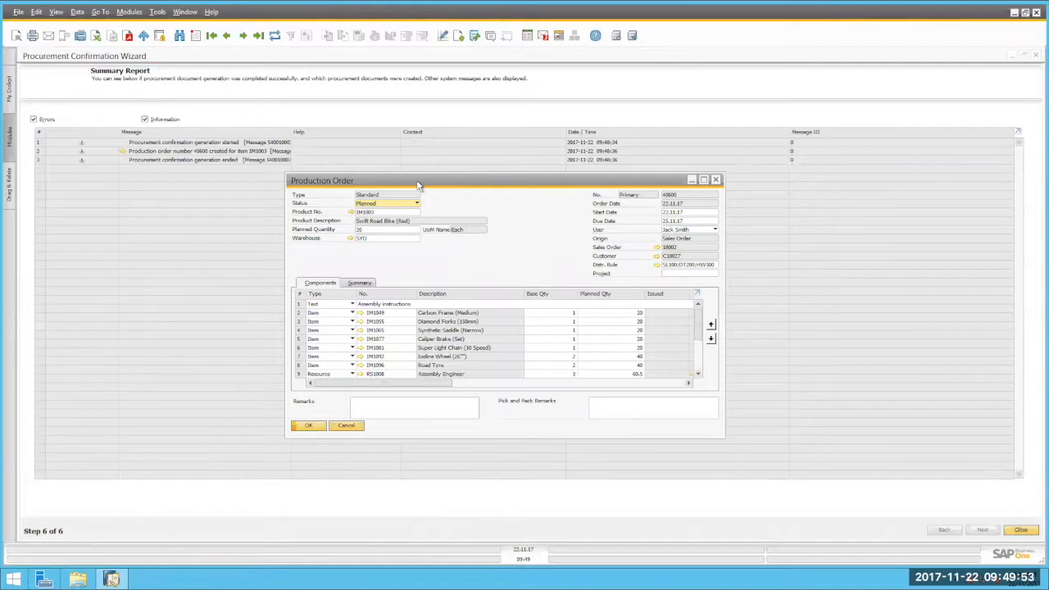
Open pick list generation for the production order, examine its open component lines, and leave the Pick and Pack Manager
{"action": "right_click", "coordinate": [494, 255]}
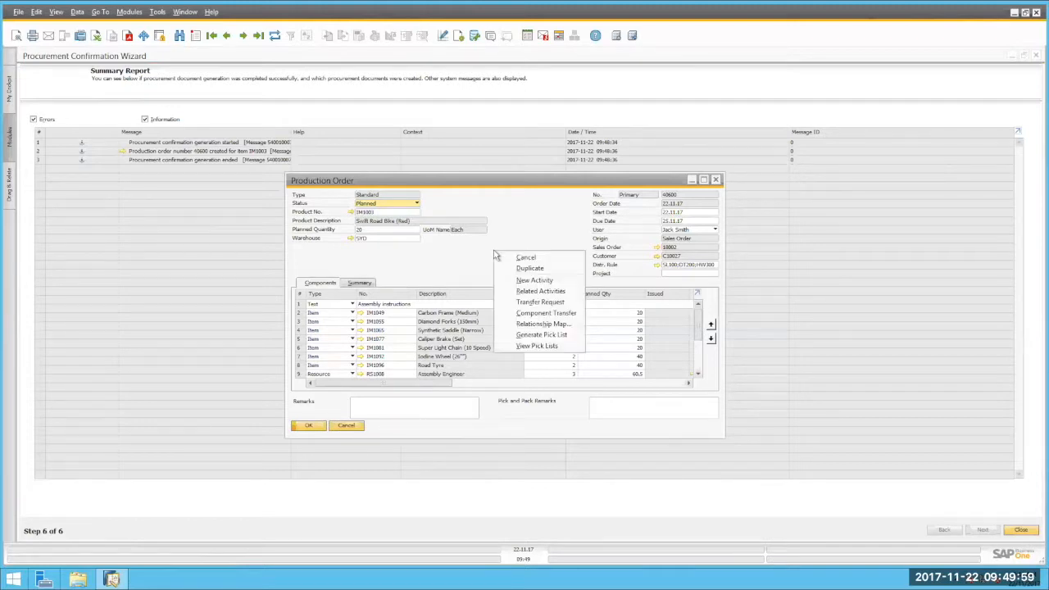
{"action": "left_click", "coordinate": [552, 336]}
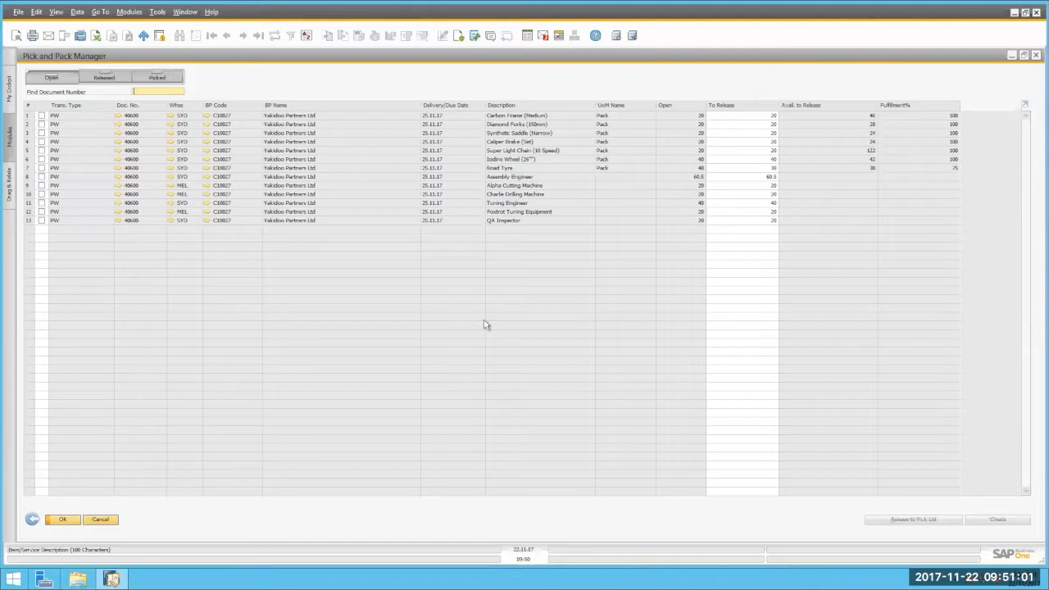
{"action": "left_click", "coordinate": [98, 519]}
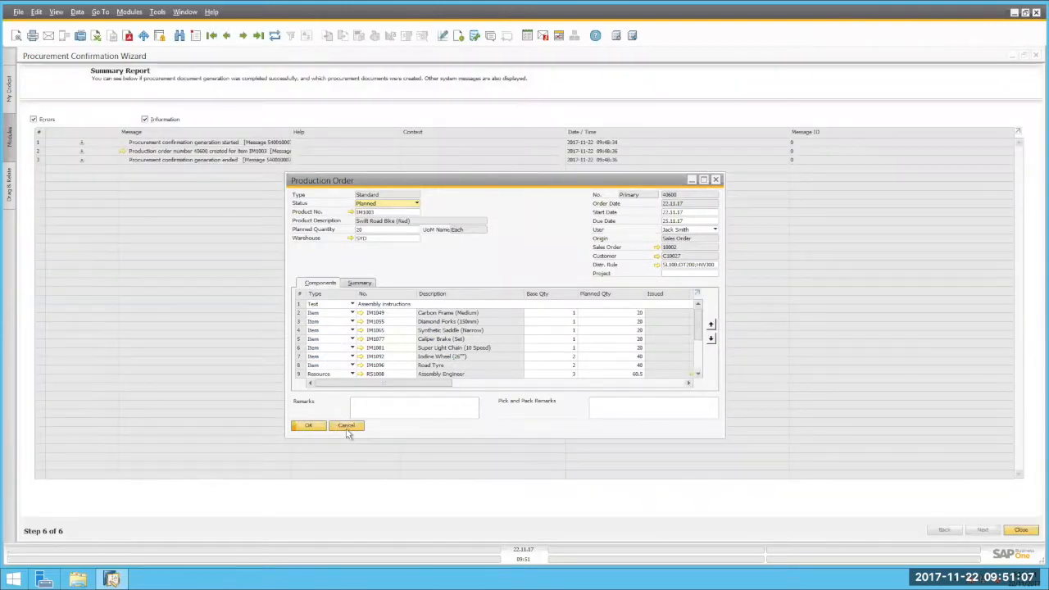
Open the production order's linked sales order and display its open lines through pick list generation
{"action": "left_click", "coordinate": [657, 247]}
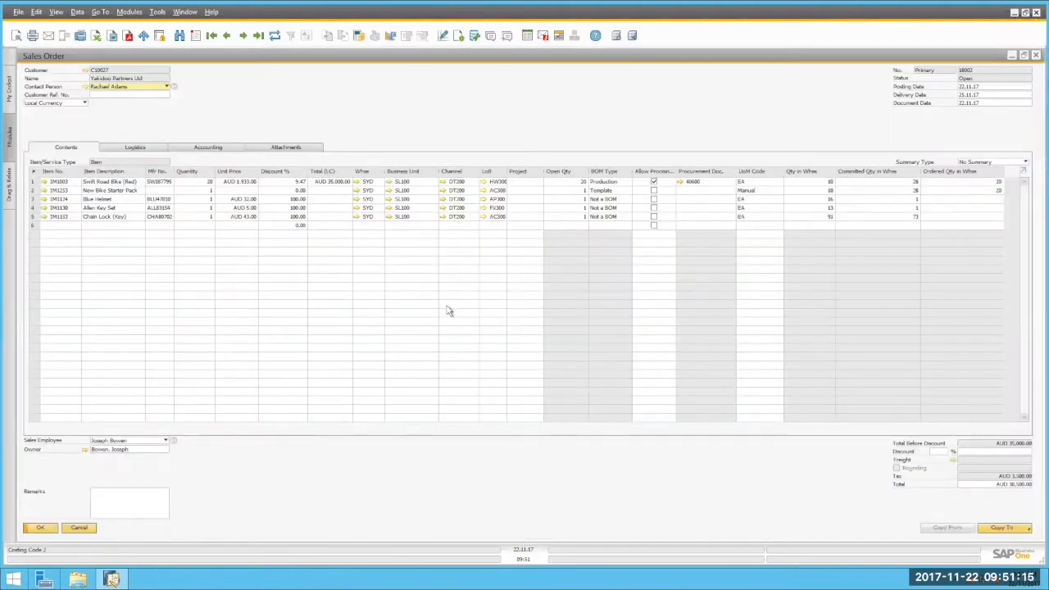
{"action": "right_click", "coordinate": [372, 102]}
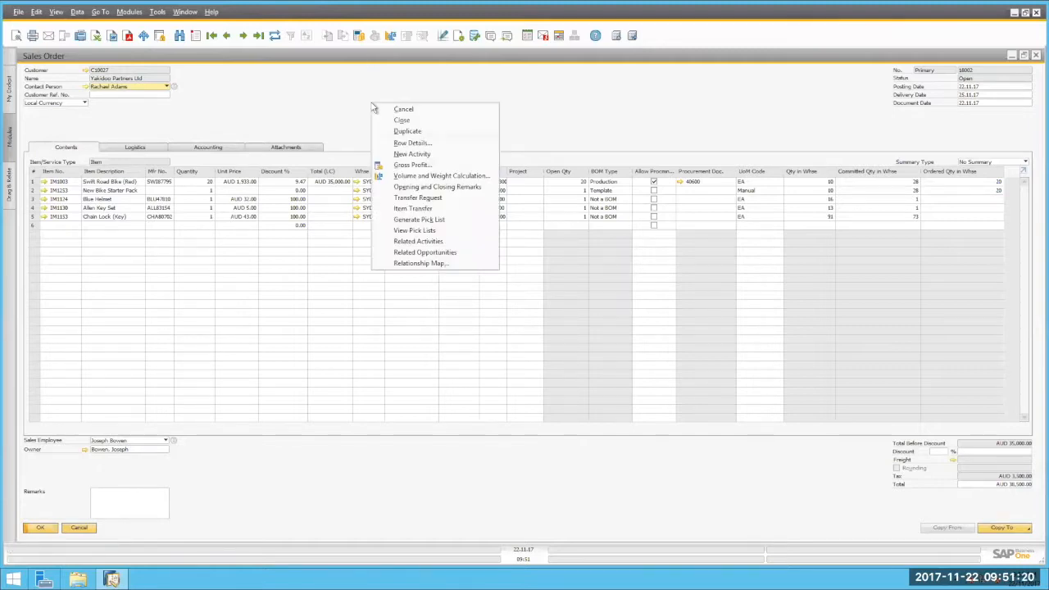
{"action": "left_click", "coordinate": [443, 221]}
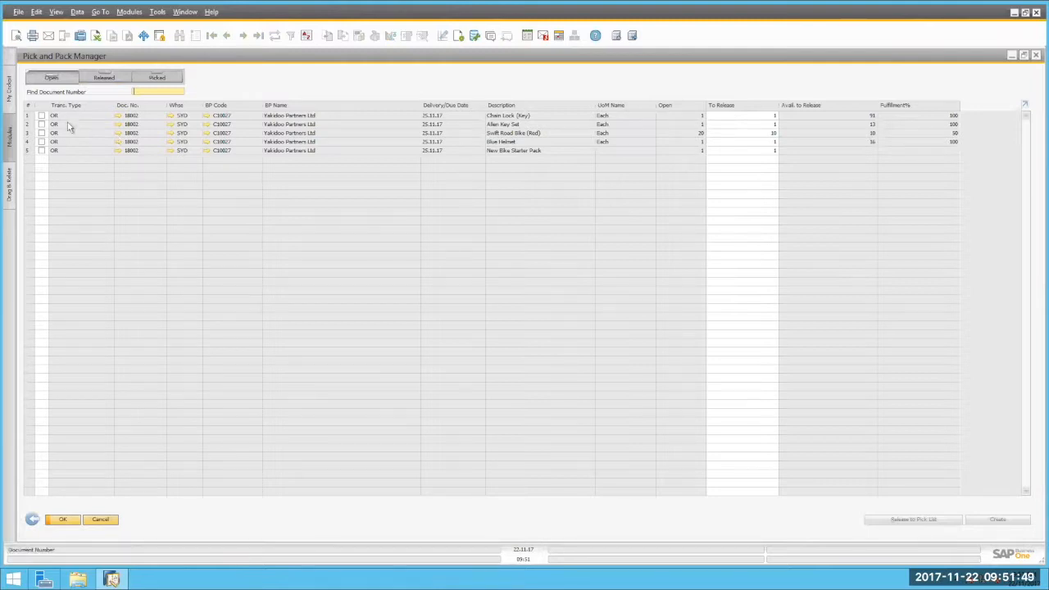
Select every open line except the Swift Road Bike (Red) and view the document types available for creation
{"action": "left_click", "coordinate": [42, 115]}
{"action": "left_click", "coordinate": [42, 124]}
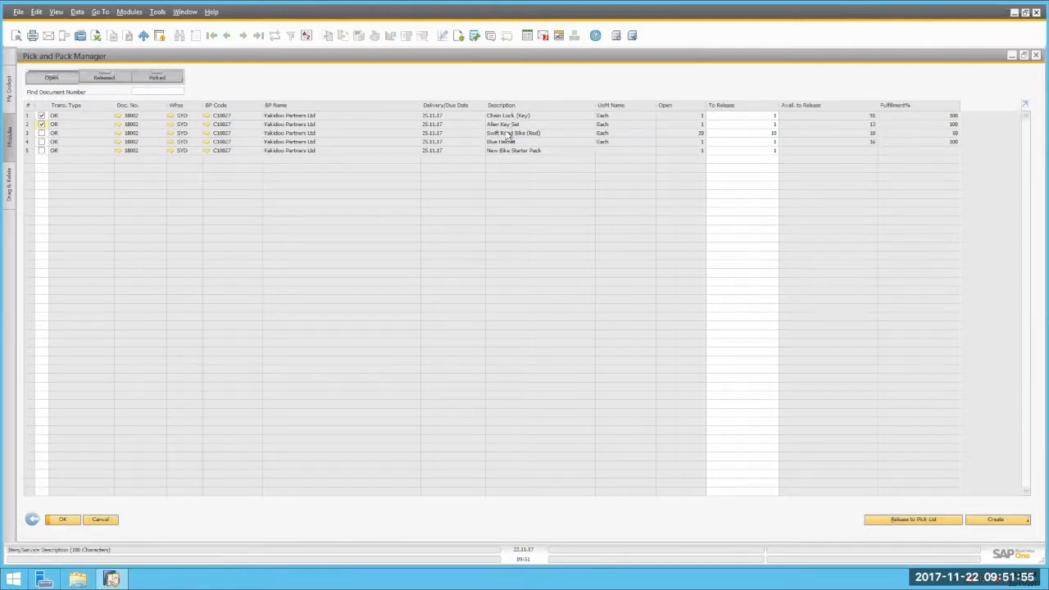
{"action": "left_click", "coordinate": [41, 142]}
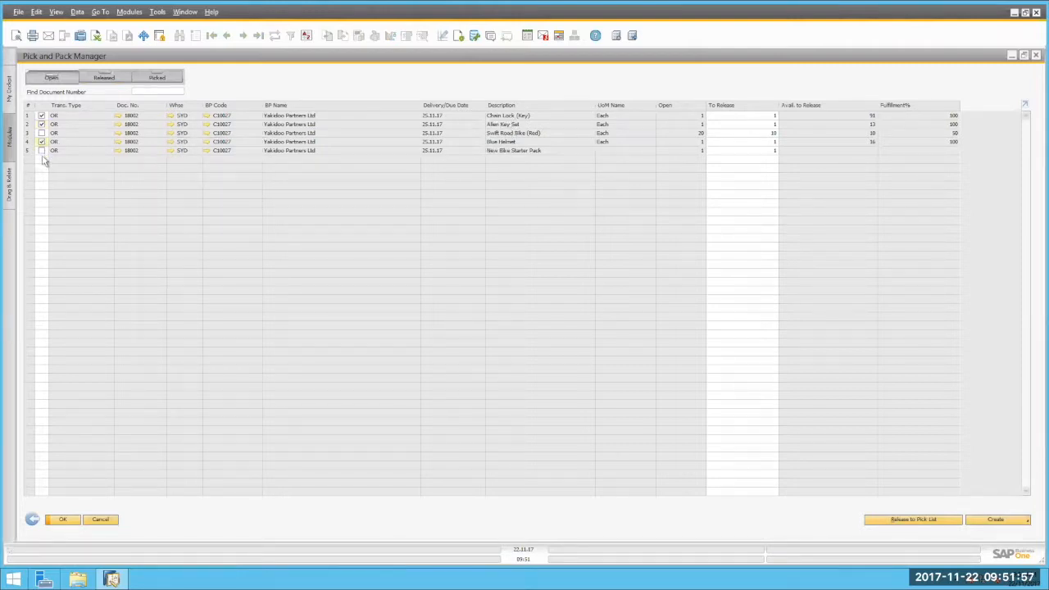
{"action": "left_click", "coordinate": [42, 151]}
{"action": "left_click", "coordinate": [1005, 521]}
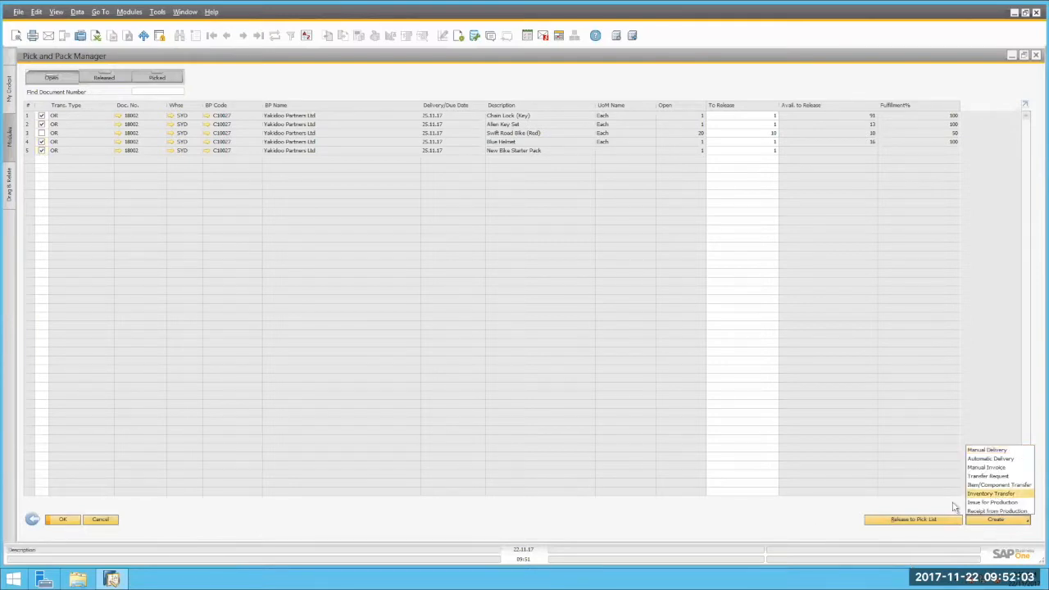
{"action": "left_click", "coordinate": [824, 528]}
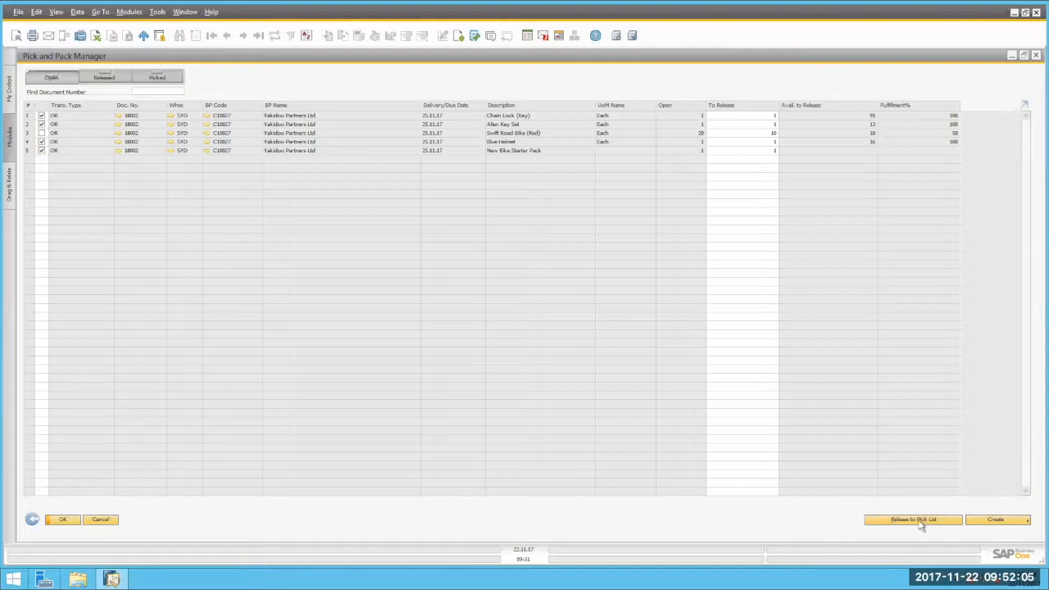
Open the Pick List Generation Wizard for the selected lines, cancel it, and return to the sales order discarding the selection
{"action": "left_click", "coordinate": [918, 522]}
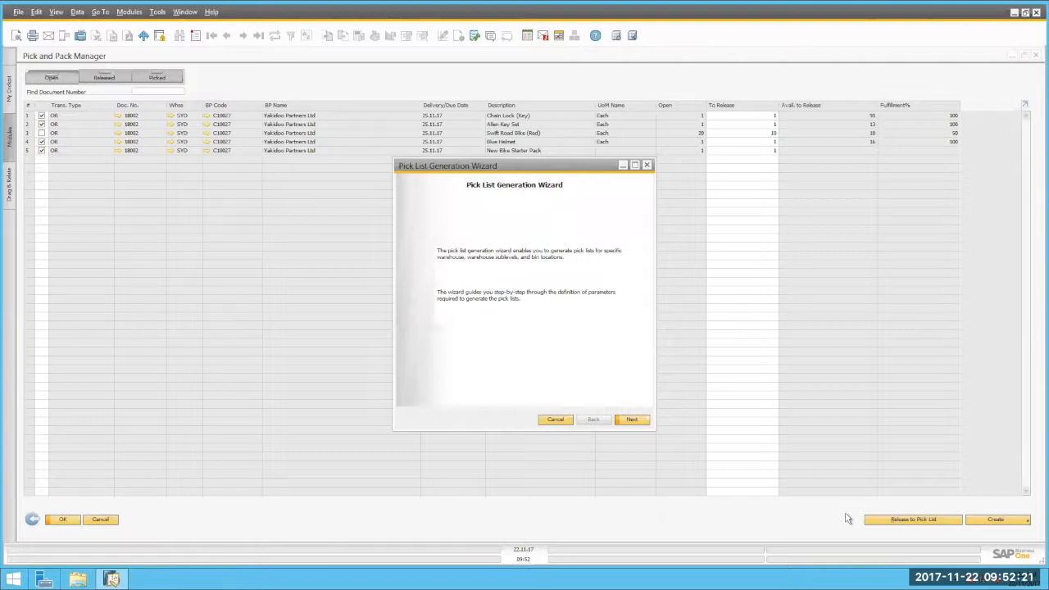
{"action": "left_click", "coordinate": [561, 421]}
{"action": "left_click", "coordinate": [33, 520]}
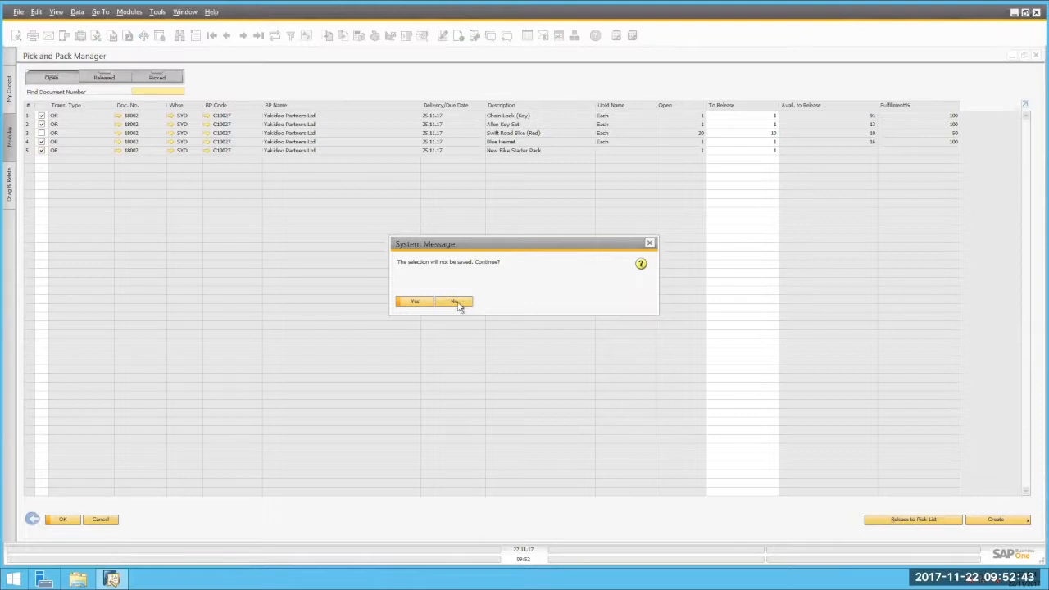
{"action": "left_click", "coordinate": [460, 304]}
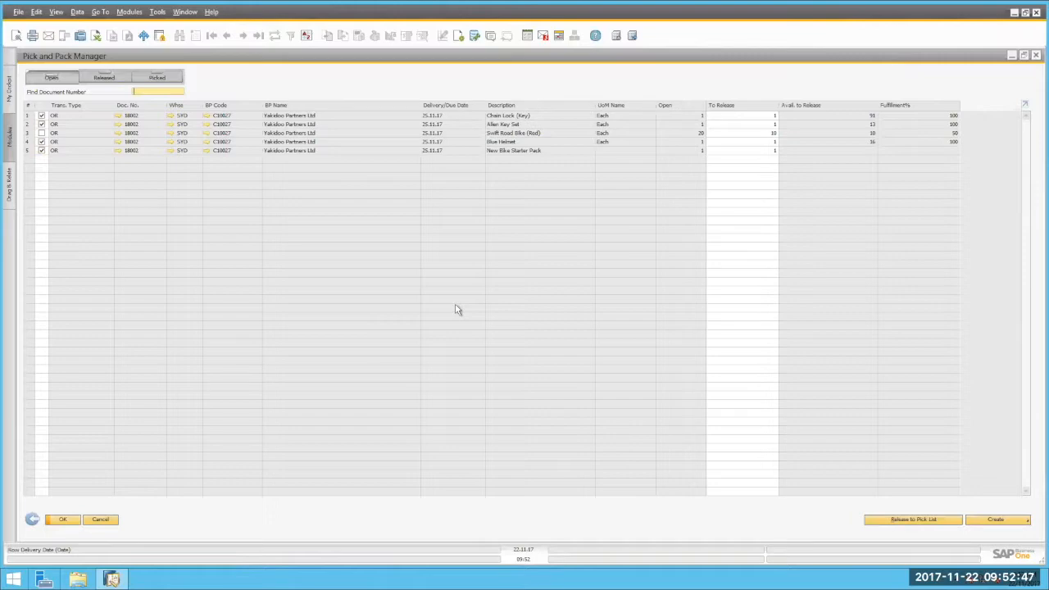
{"action": "left_click", "coordinate": [32, 521]}
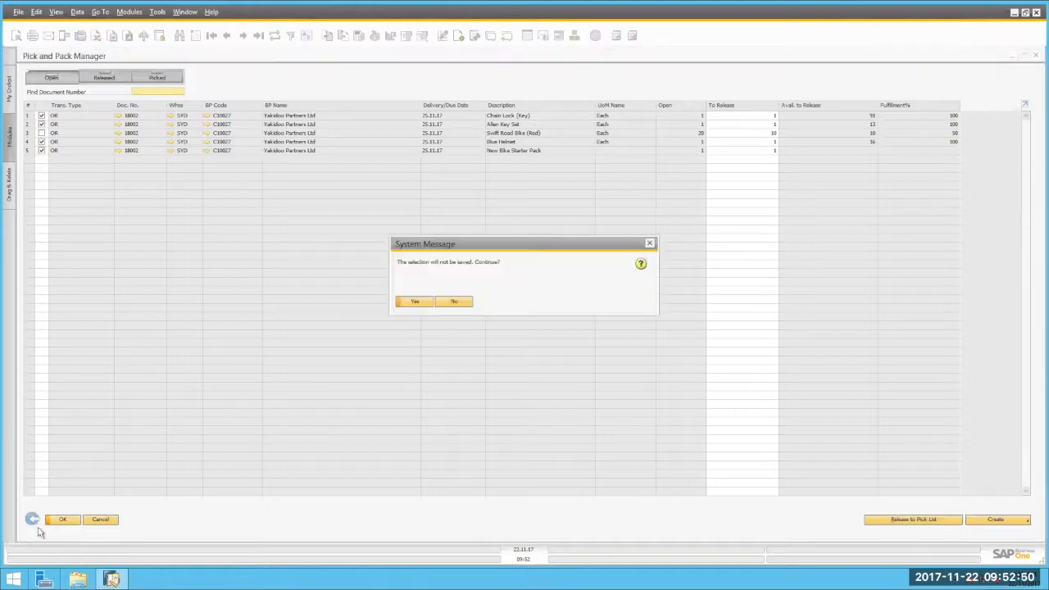
{"action": "left_click", "coordinate": [415, 303]}
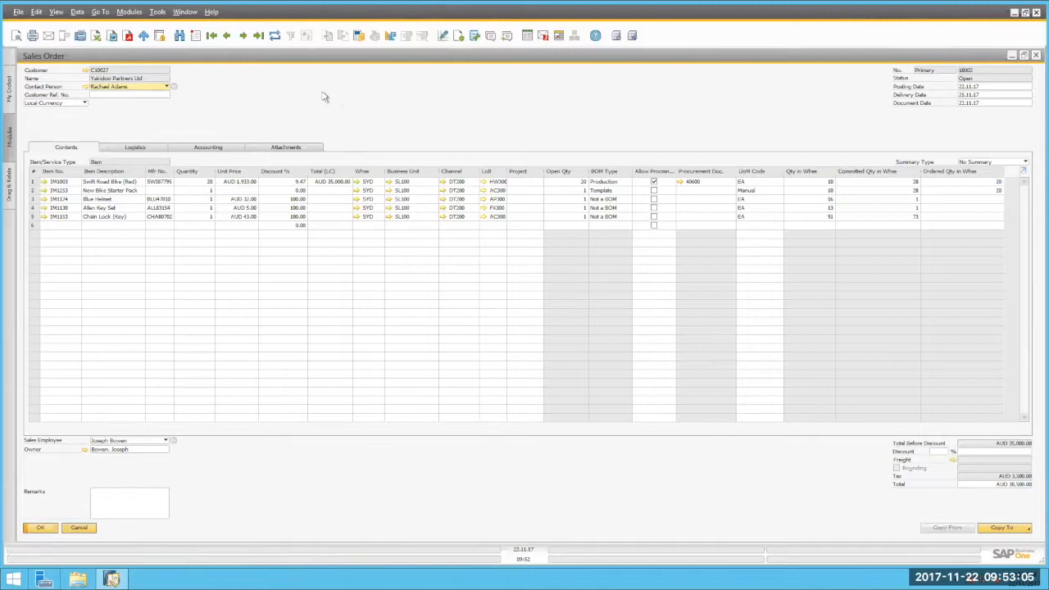
Start a new sales order for the customer Mycat Industries Ltd
{"action": "left_click", "coordinate": [196, 36]}
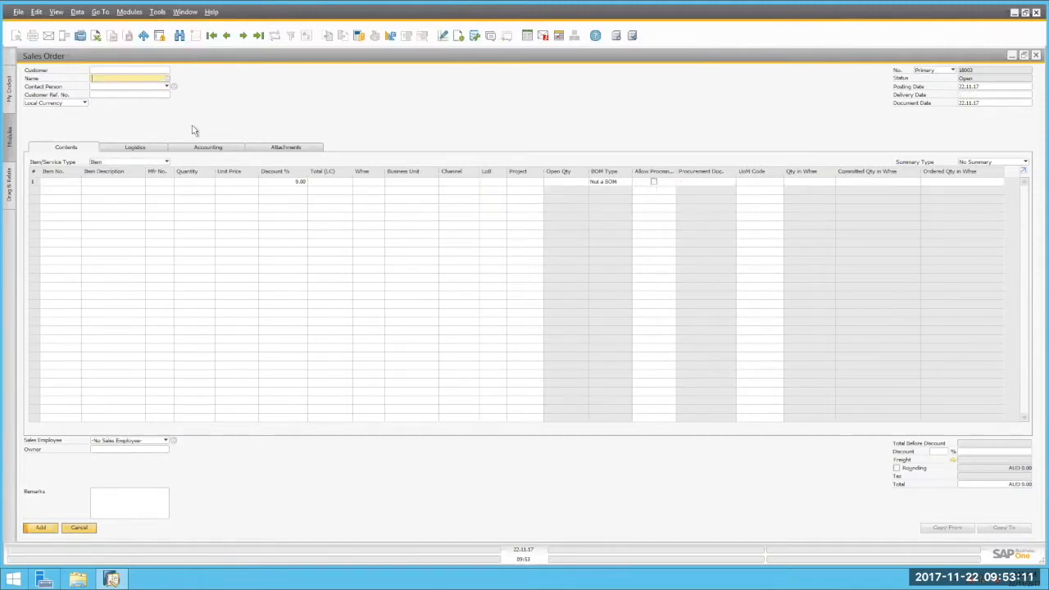
{"action": "type", "text": "mycat Industries Ltd"}
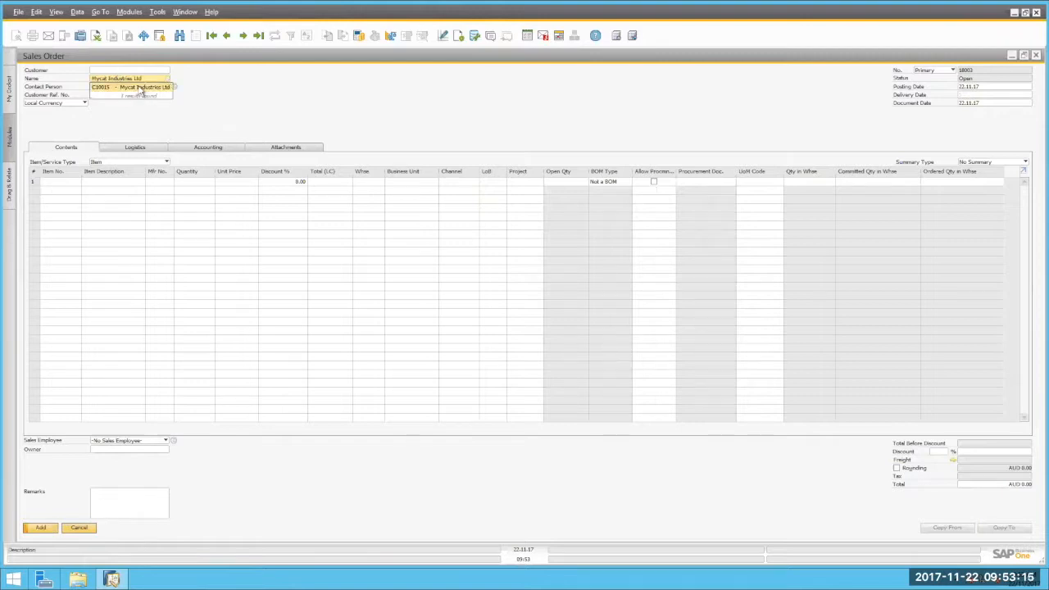
{"action": "key", "text": "Return"}
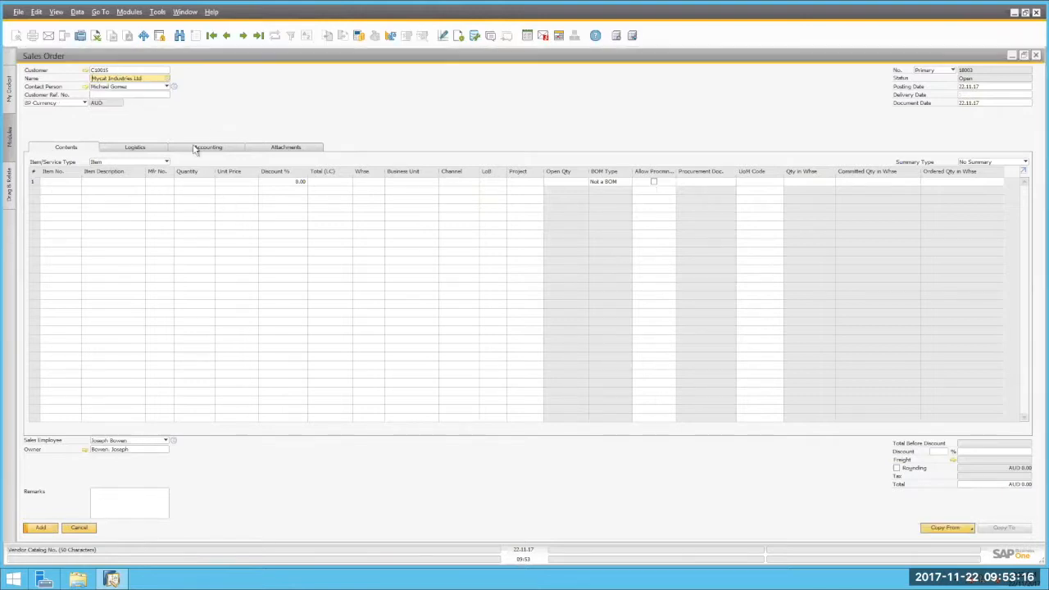
Add the Outdoor Furniture Set as the first item line of the sales order
{"action": "left_click", "coordinate": [117, 183]}
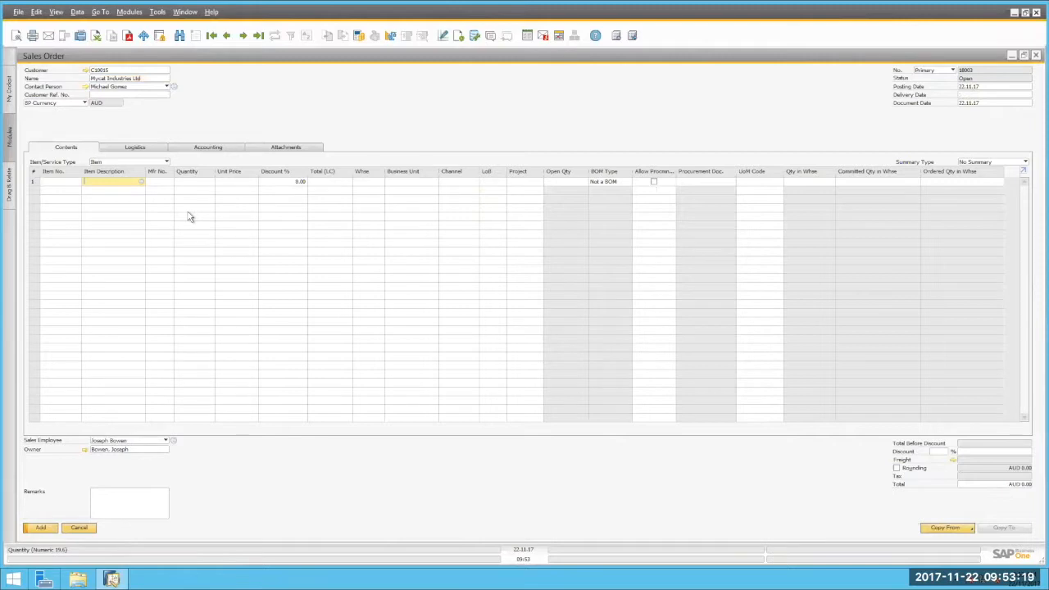
{"action": "type", "text": "pxl"}
{"action": "type", "text": "door"}
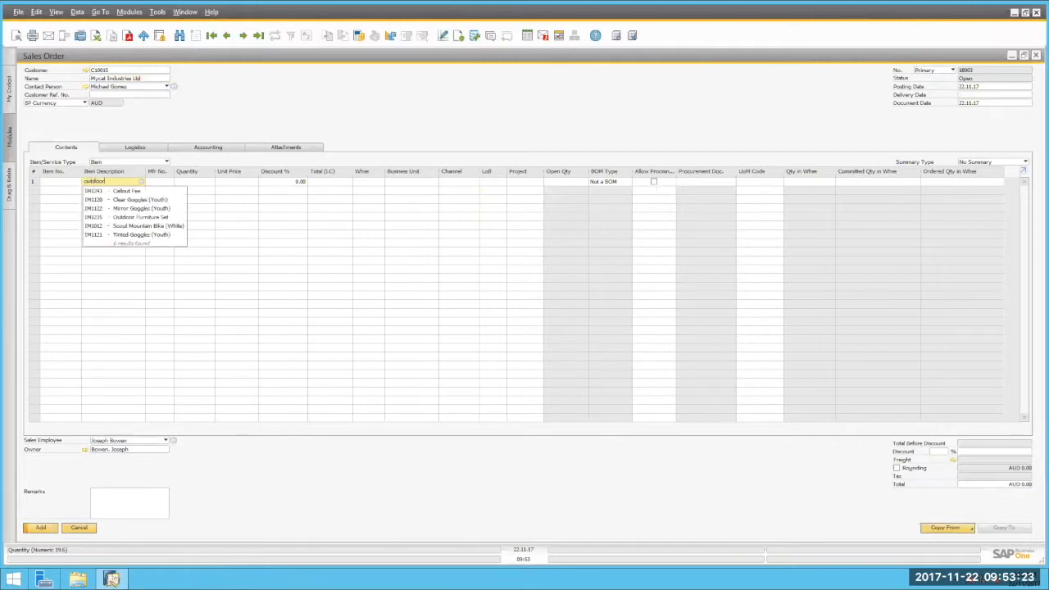
{"action": "left_click", "coordinate": [185, 216]}
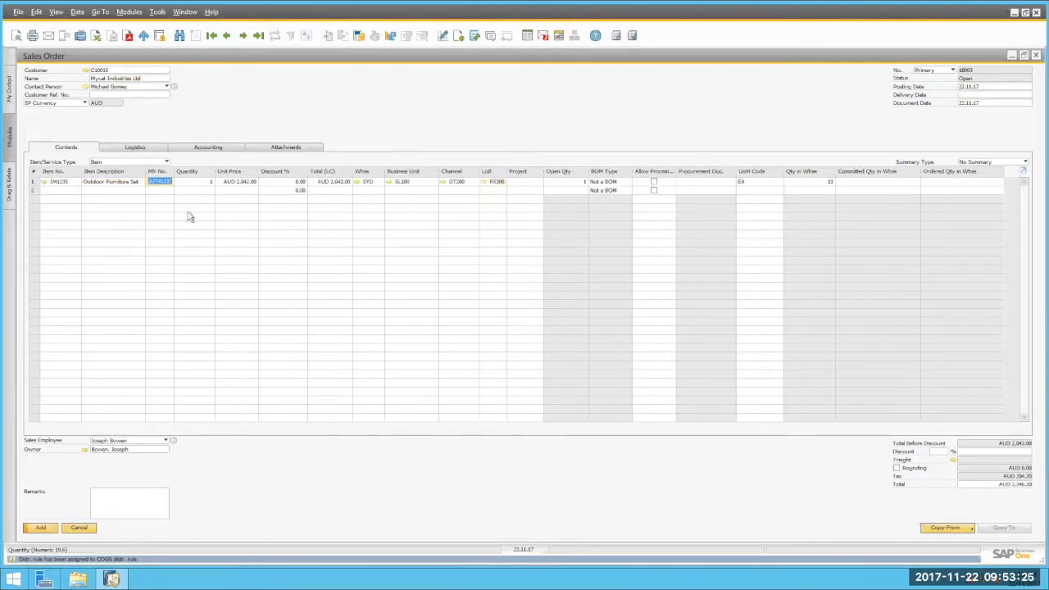
Set the quantity of the Outdoor Furniture Set line to 15
{"action": "left_click", "coordinate": [197, 183]}
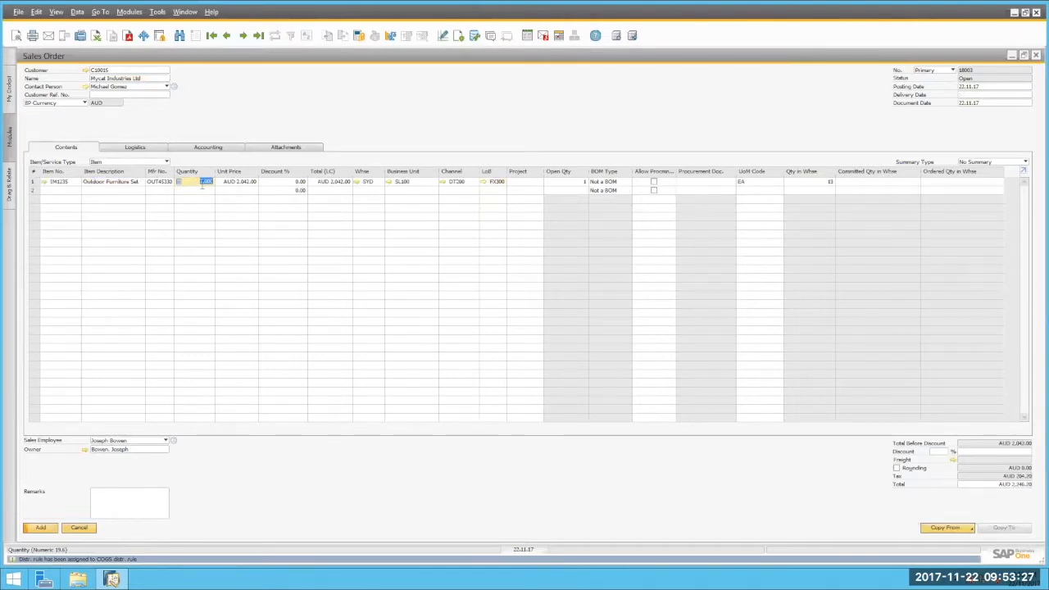
{"action": "type", "text": "15"}
{"action": "key", "text": "Tab"}
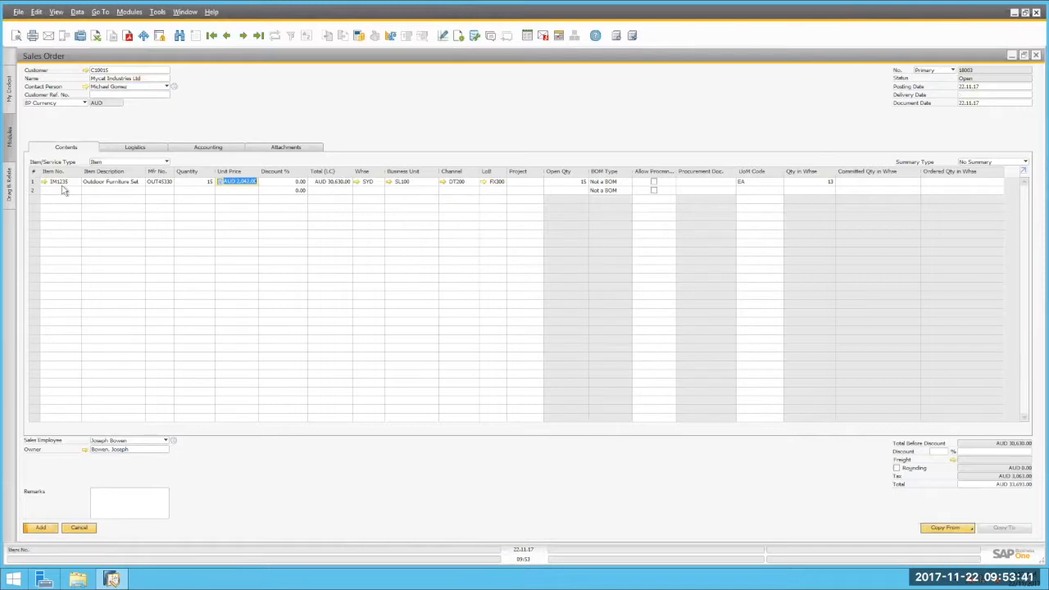
Change the Outdoor Furniture Set line's warehouse to DSP, the Drop Ship warehouse
{"action": "mouse_move", "coordinate": [66, 189]}
{"action": "mouse_move", "coordinate": [375, 189]}
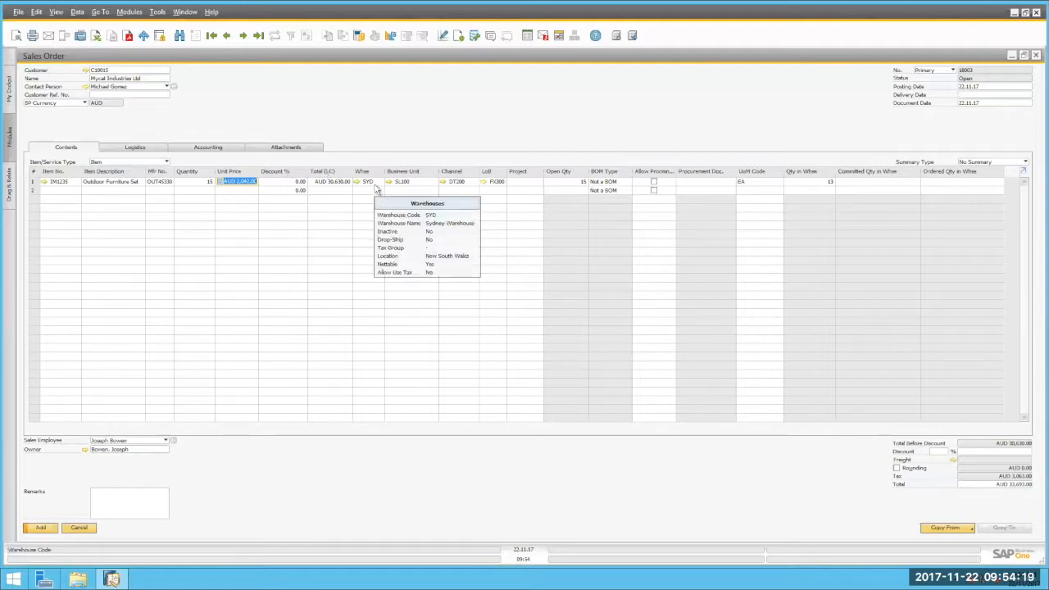
{"action": "left_click", "coordinate": [380, 184]}
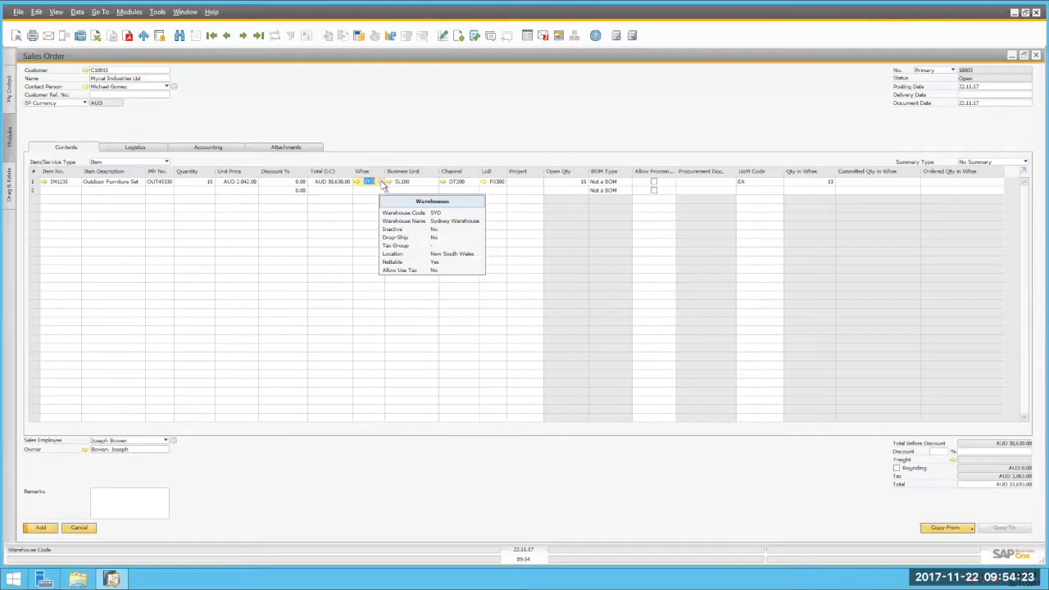
{"action": "left_click", "coordinate": [382, 182]}
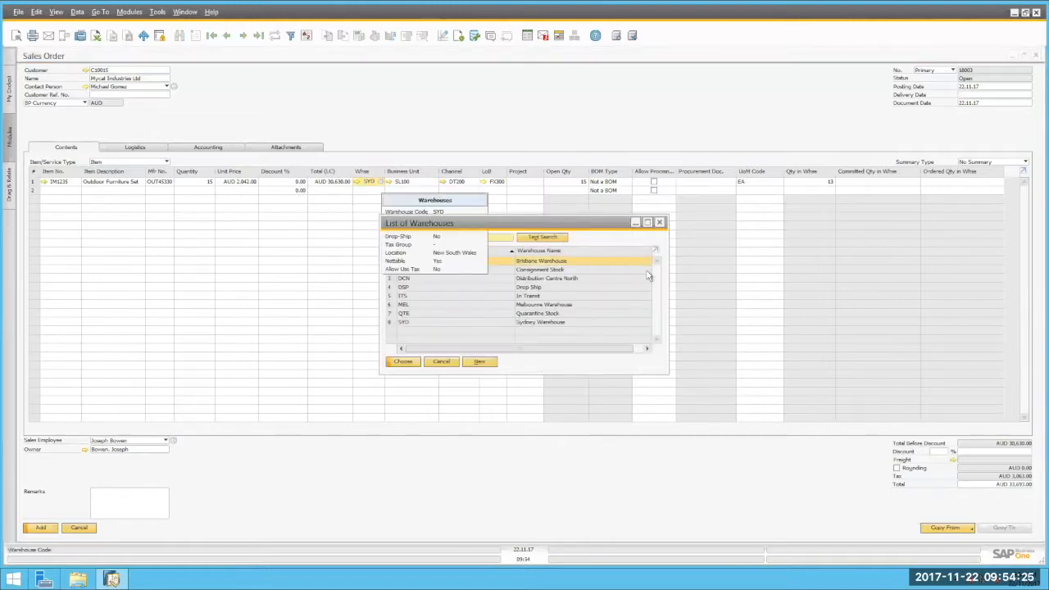
{"action": "left_click", "coordinate": [545, 288]}
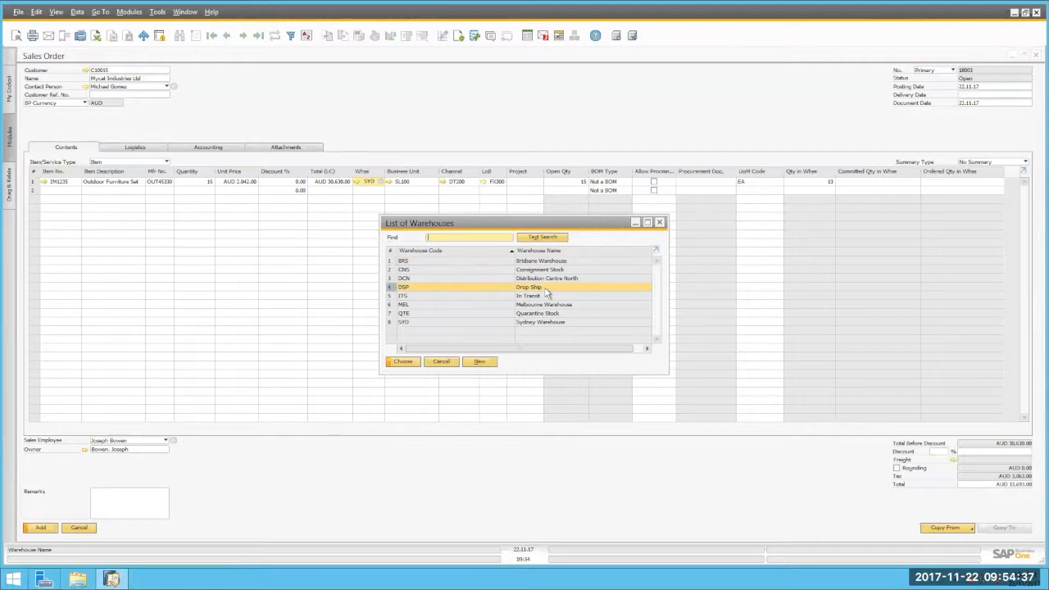
{"action": "double_click", "coordinate": [556, 290]}
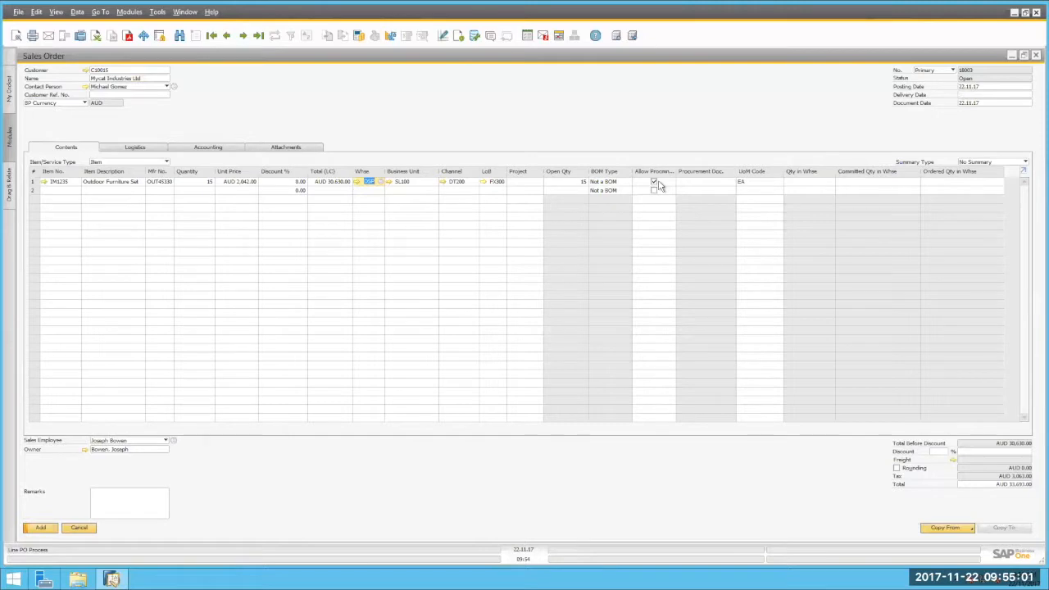
Review the order's logistics details, and set its payment terms to 4 Eq Instalments
{"action": "left_click", "coordinate": [136, 153]}
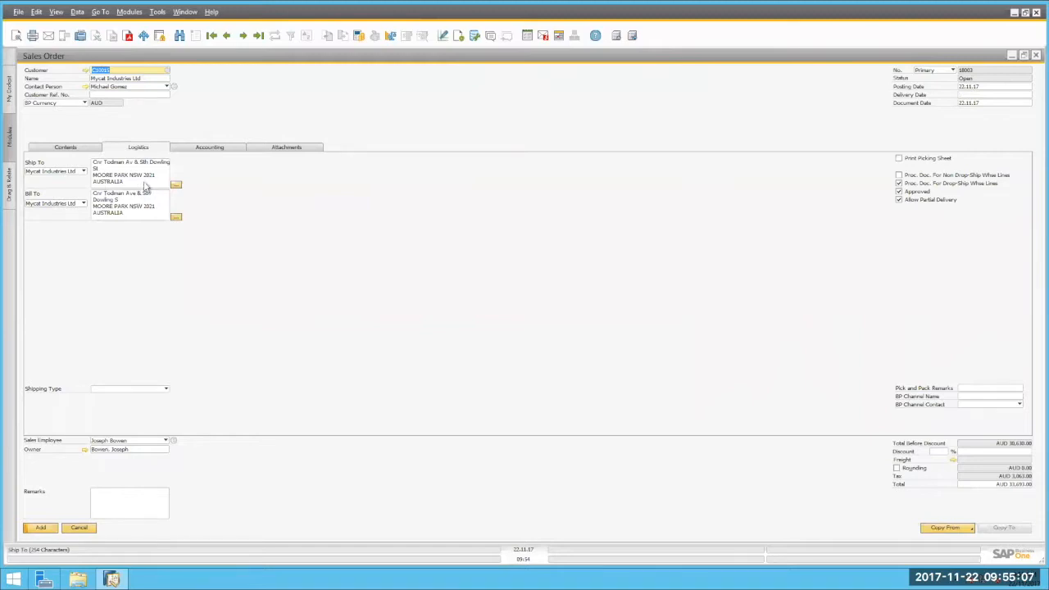
{"action": "left_click", "coordinate": [218, 153]}
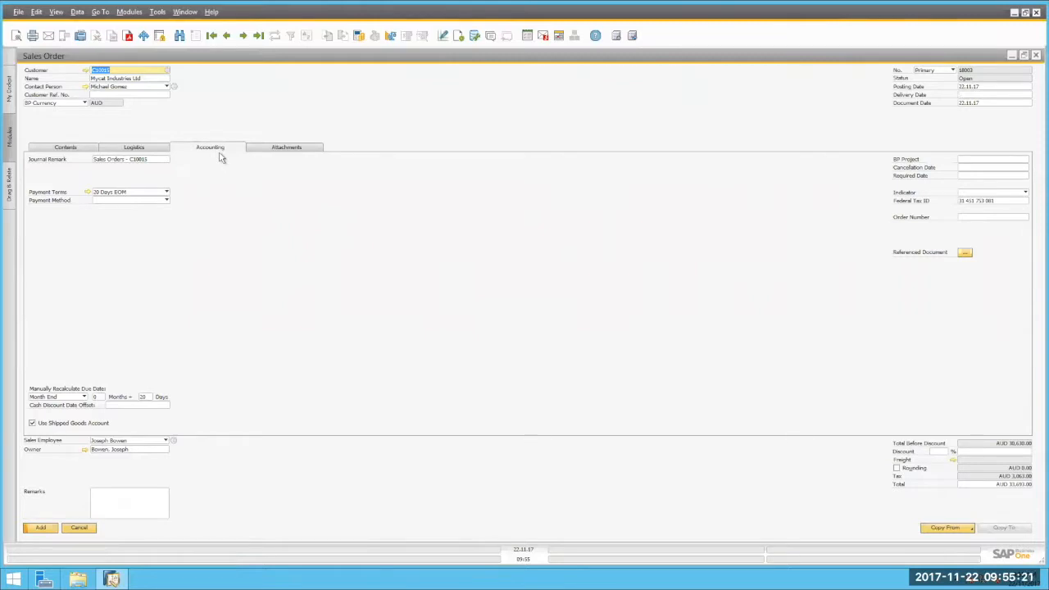
{"action": "left_click", "coordinate": [121, 195]}
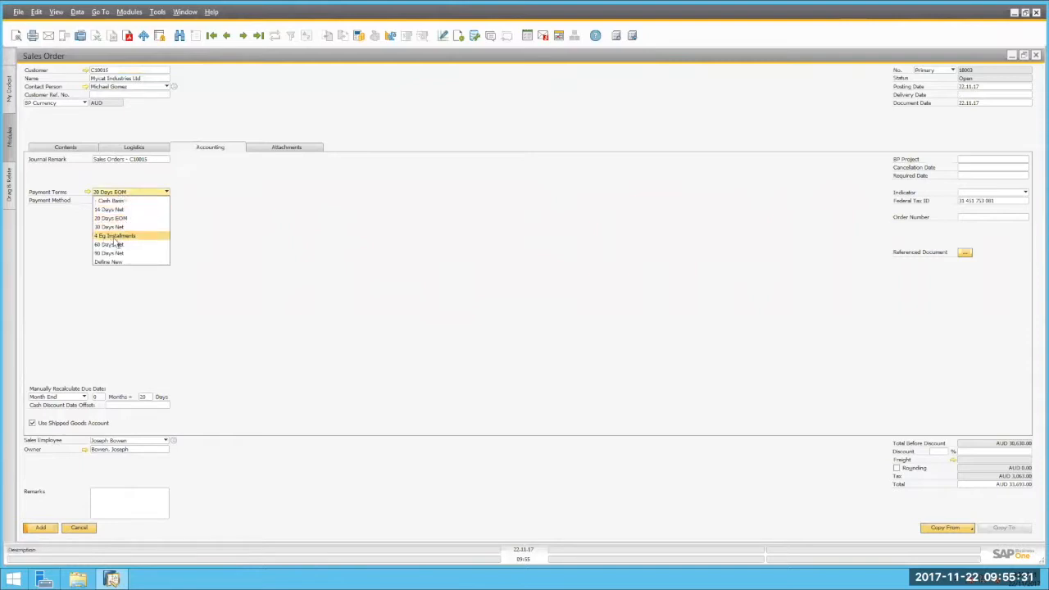
{"action": "left_click", "coordinate": [115, 236]}
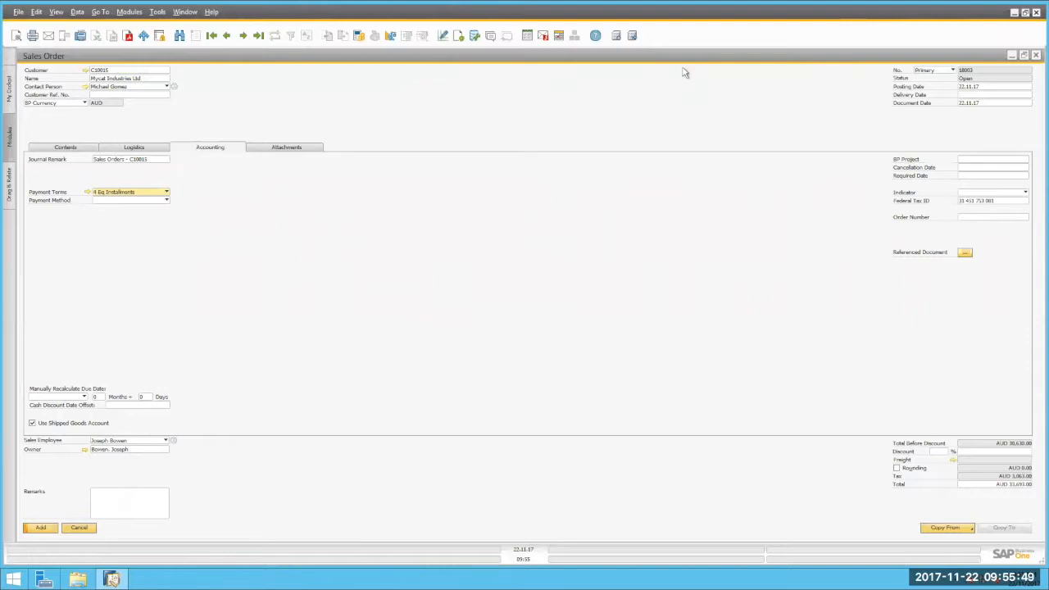
Set the sales order's delivery date to 27.11.17 and add the order
{"action": "left_click", "coordinate": [73, 148]}
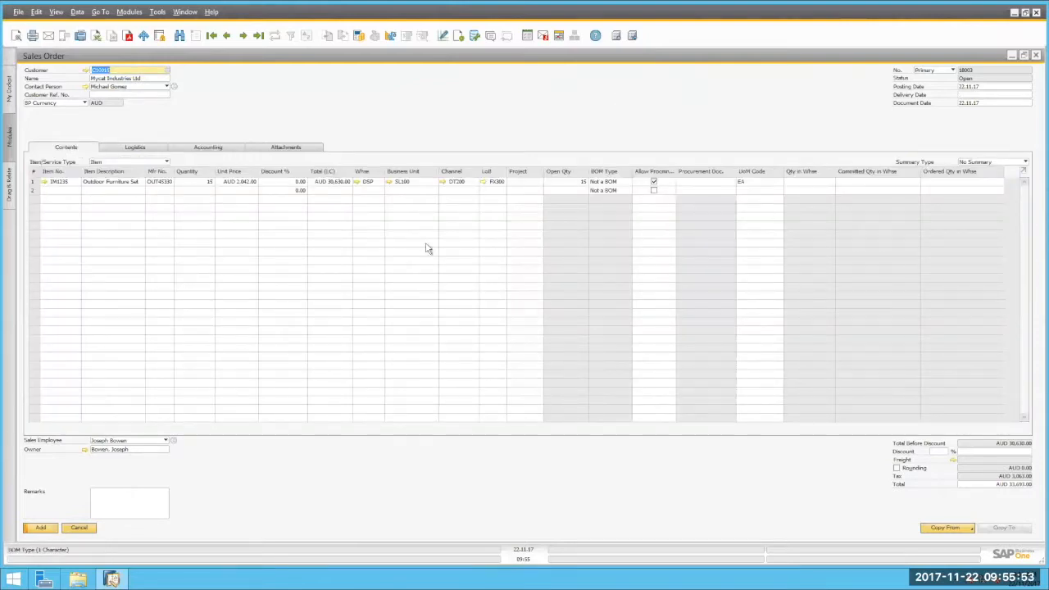
{"action": "left_click", "coordinate": [987, 94]}
{"action": "mouse_move", "coordinate": [46, 183]}
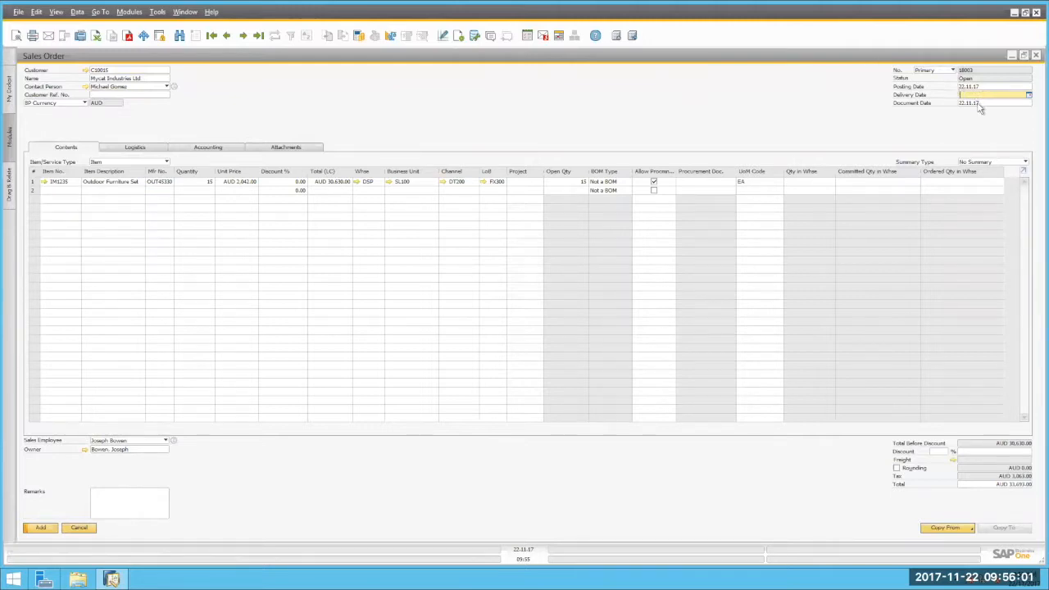
{"action": "type", "text": "27"}
{"action": "key", "text": "Tab"}
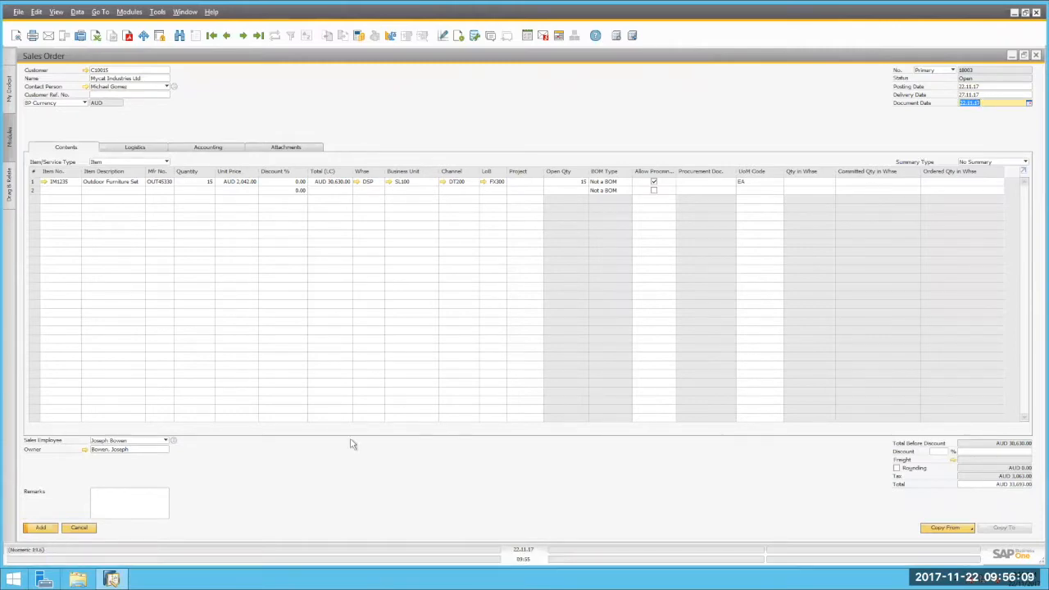
{"action": "left_click", "coordinate": [41, 529]}
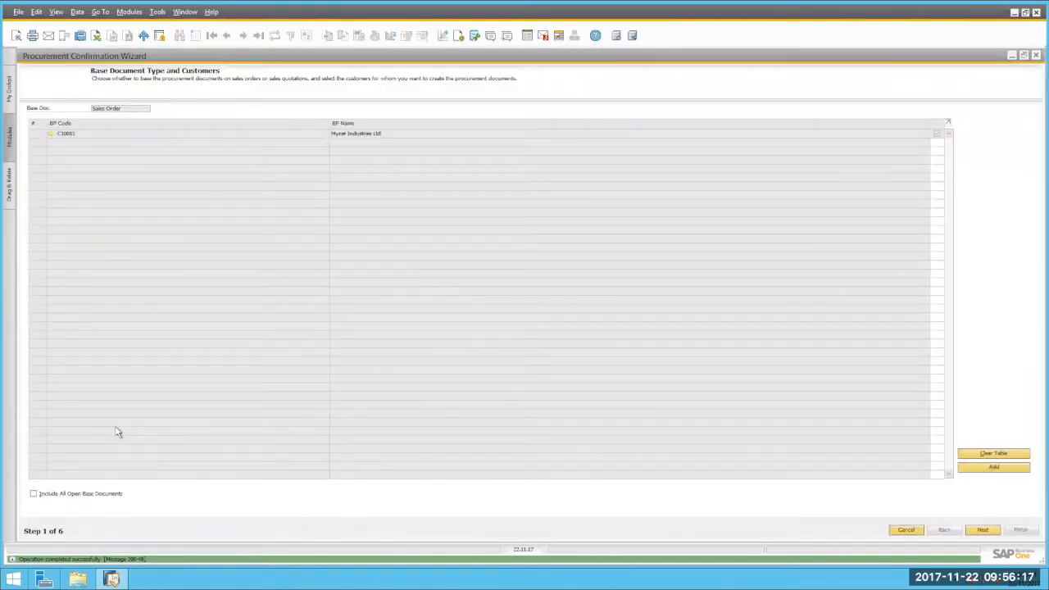
Generate a purchase order for the Outdoor Furniture Set through the Procurement Confirmation Wizard, keeping the default vendor and No Consolidation
{"action": "left_click", "coordinate": [982, 531]}
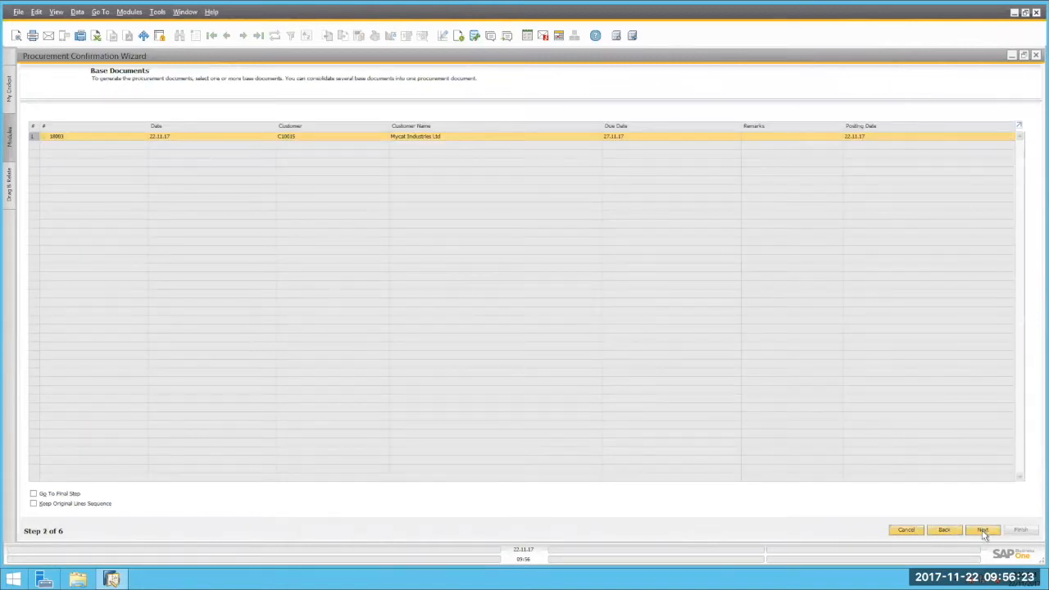
{"action": "left_click", "coordinate": [982, 531]}
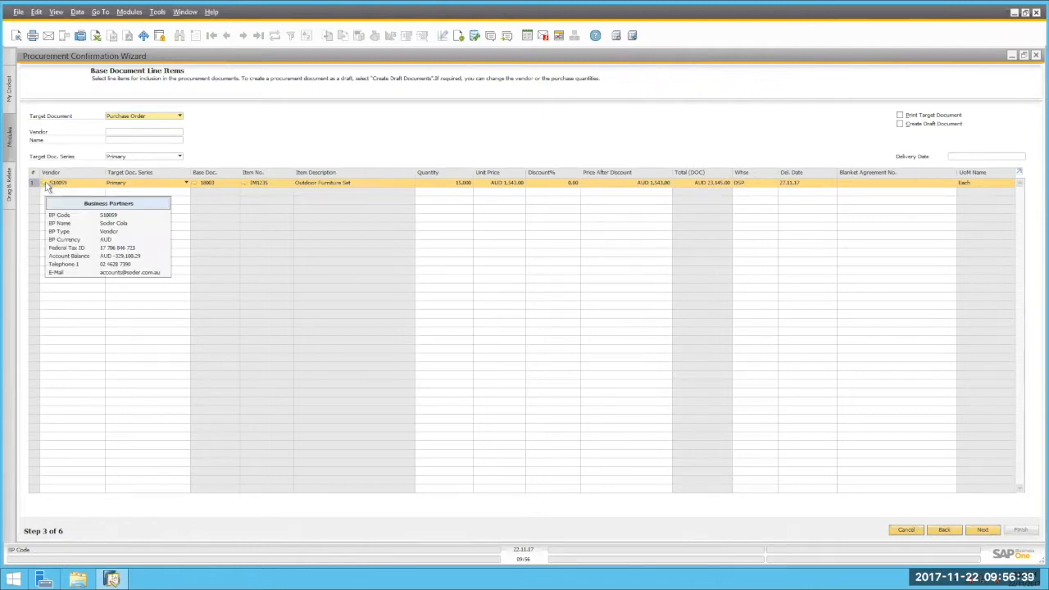
{"action": "left_click", "coordinate": [100, 182]}
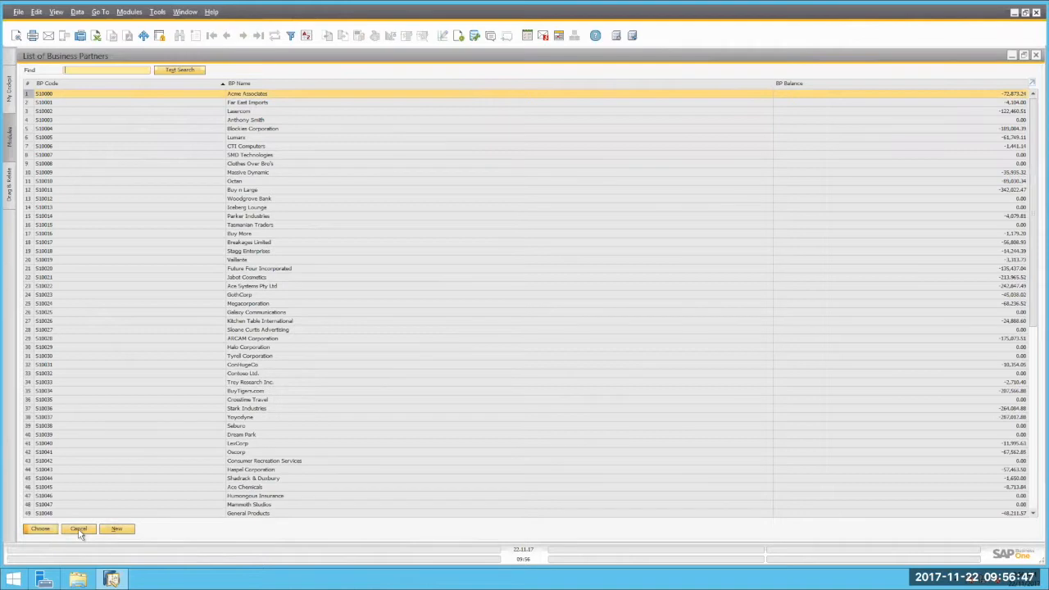
{"action": "left_click", "coordinate": [80, 529]}
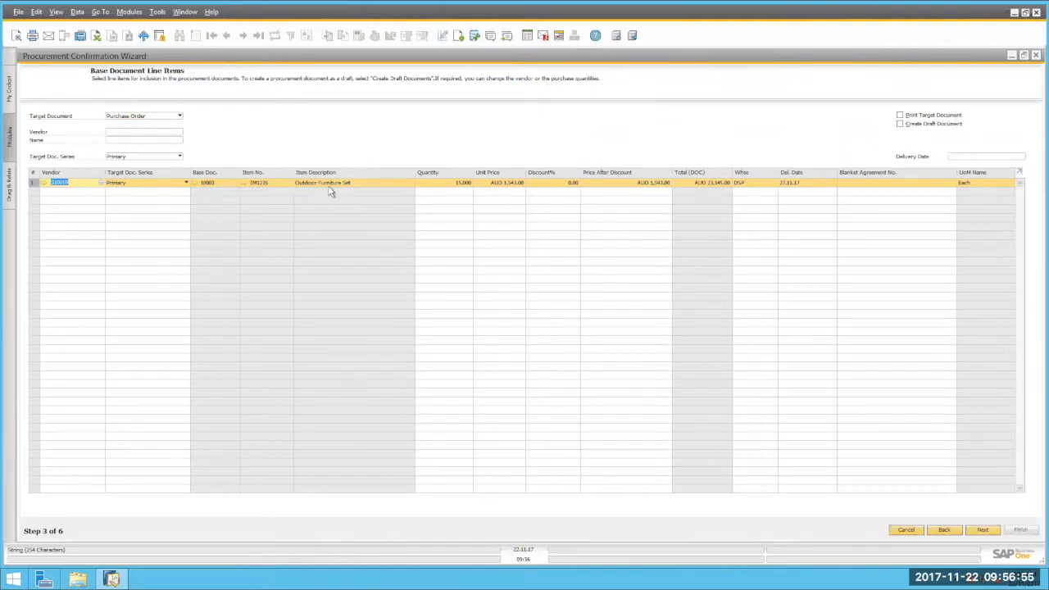
{"action": "left_click", "coordinate": [981, 530]}
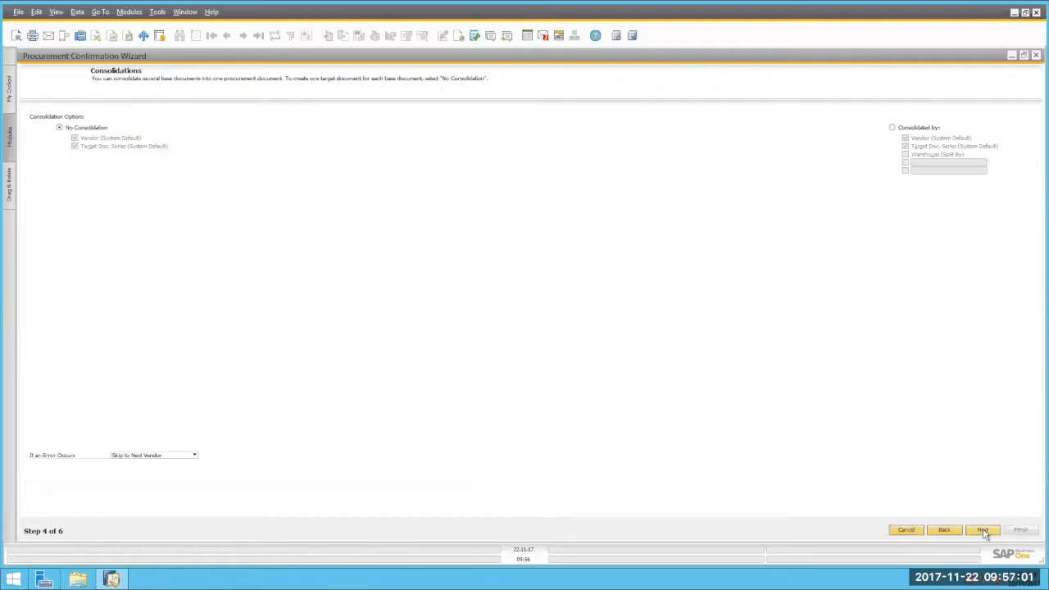
{"action": "left_click", "coordinate": [981, 531]}
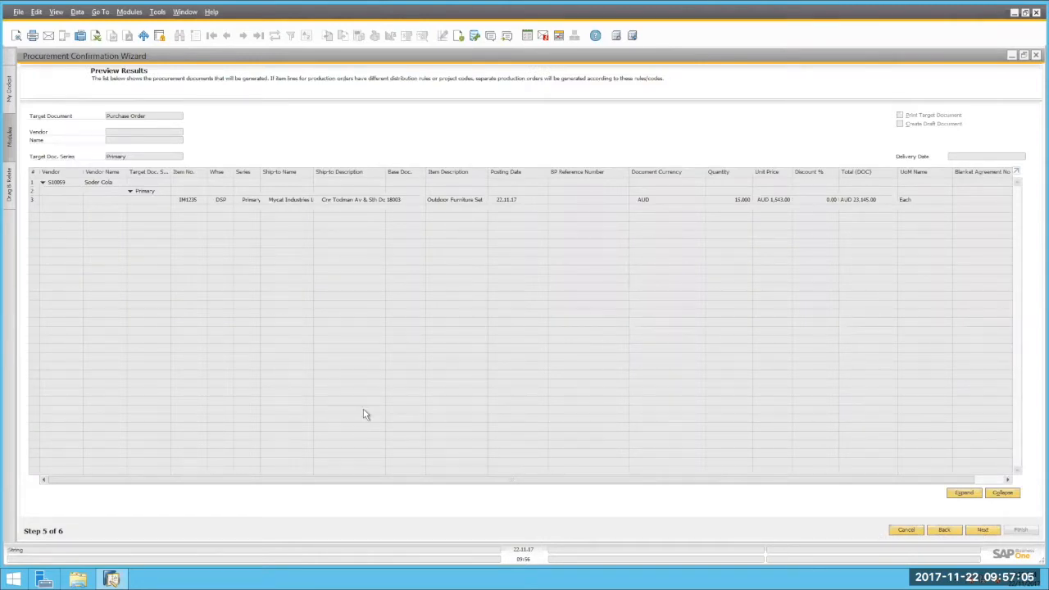
{"action": "left_click", "coordinate": [983, 530]}
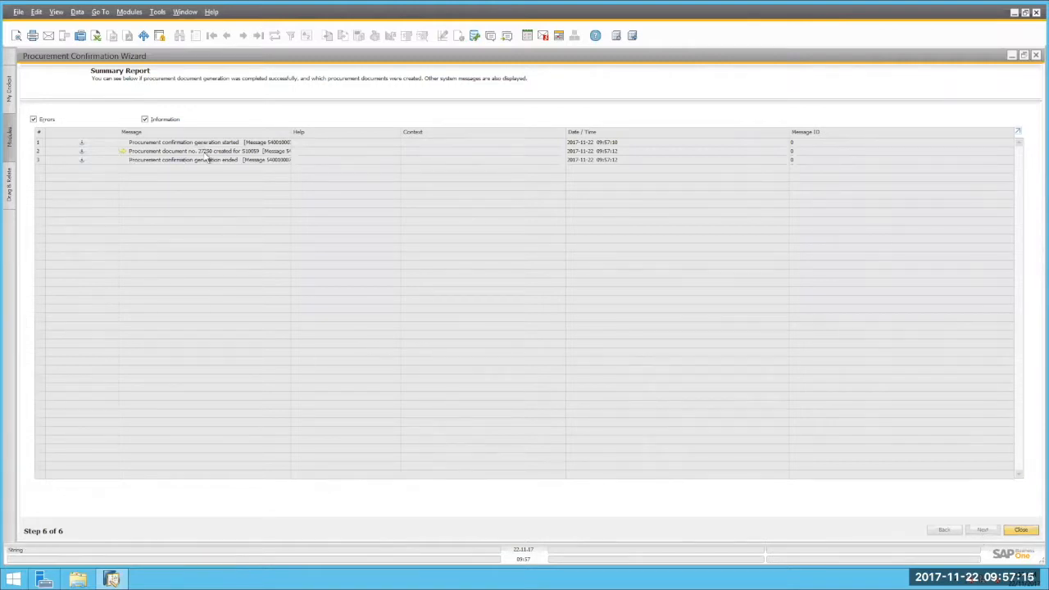
Open the generated purchase order full size, check its line warehouse and ship-to address, and close it
{"action": "mouse_move", "coordinate": [204, 156]}
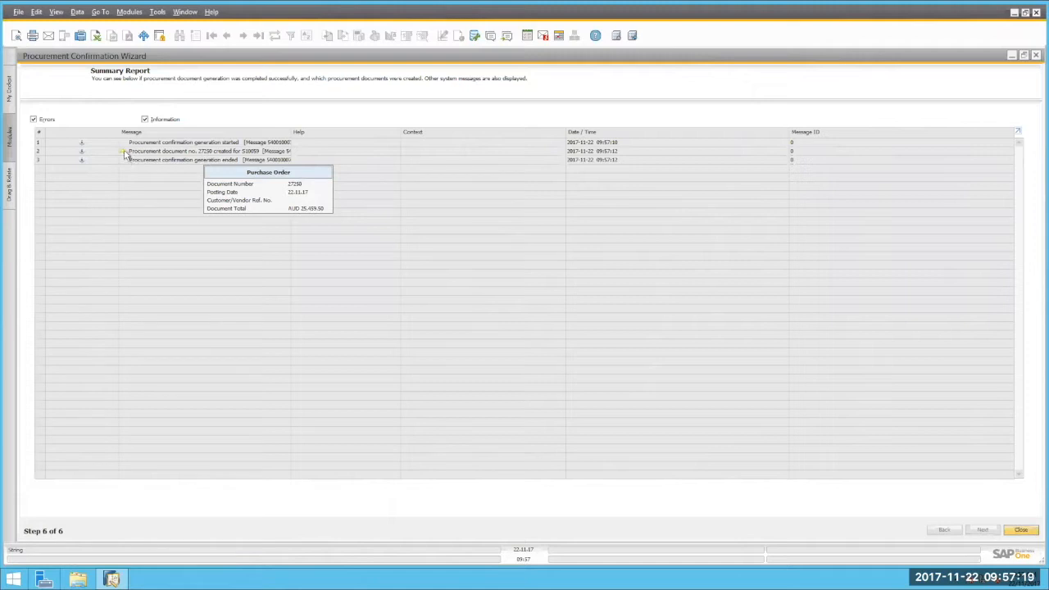
{"action": "left_click", "coordinate": [124, 155]}
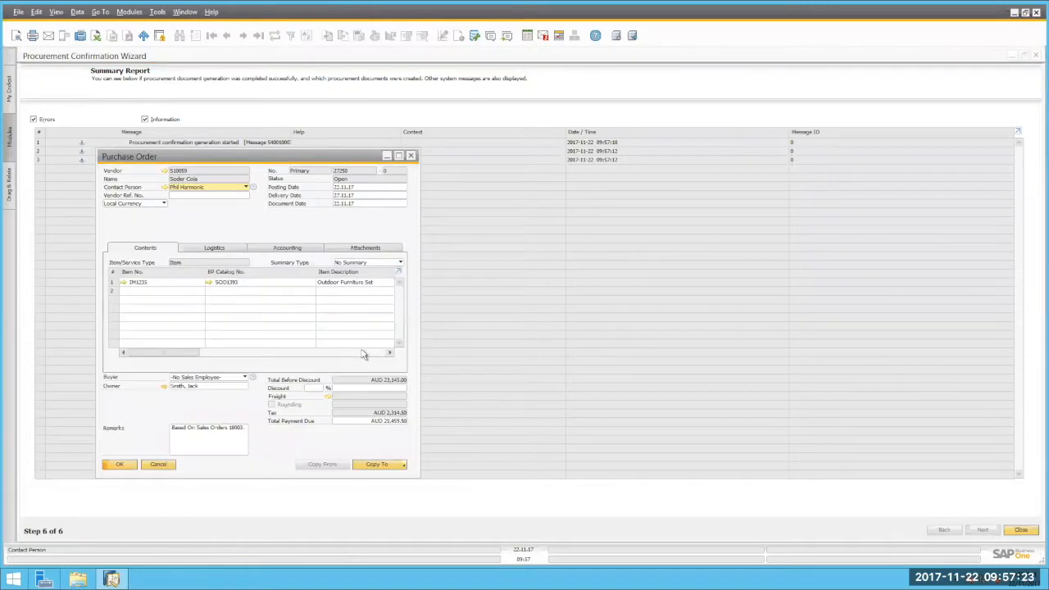
{"action": "left_click", "coordinate": [399, 157]}
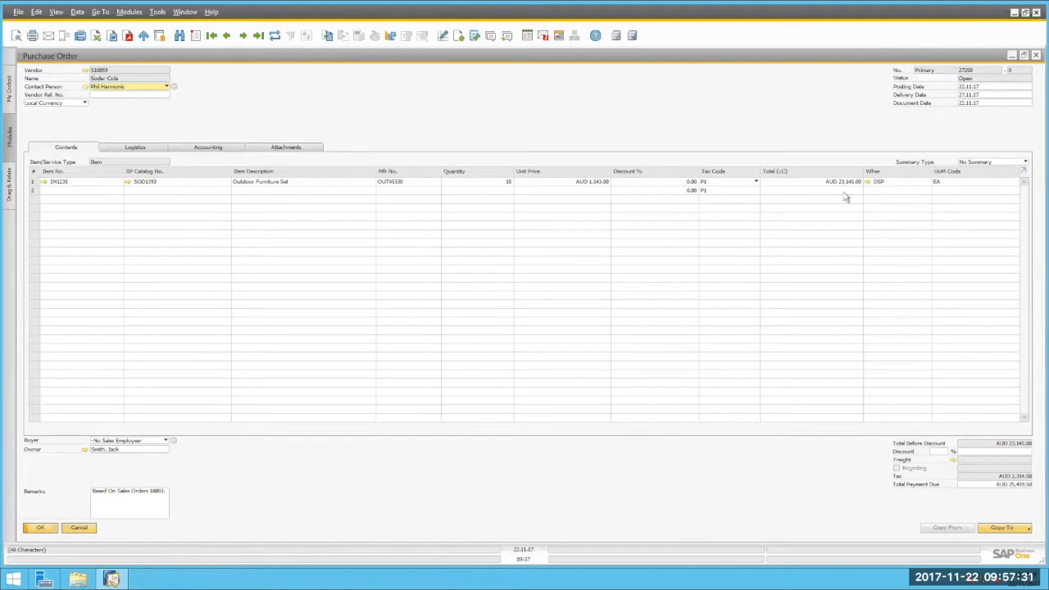
{"action": "mouse_move", "coordinate": [902, 187]}
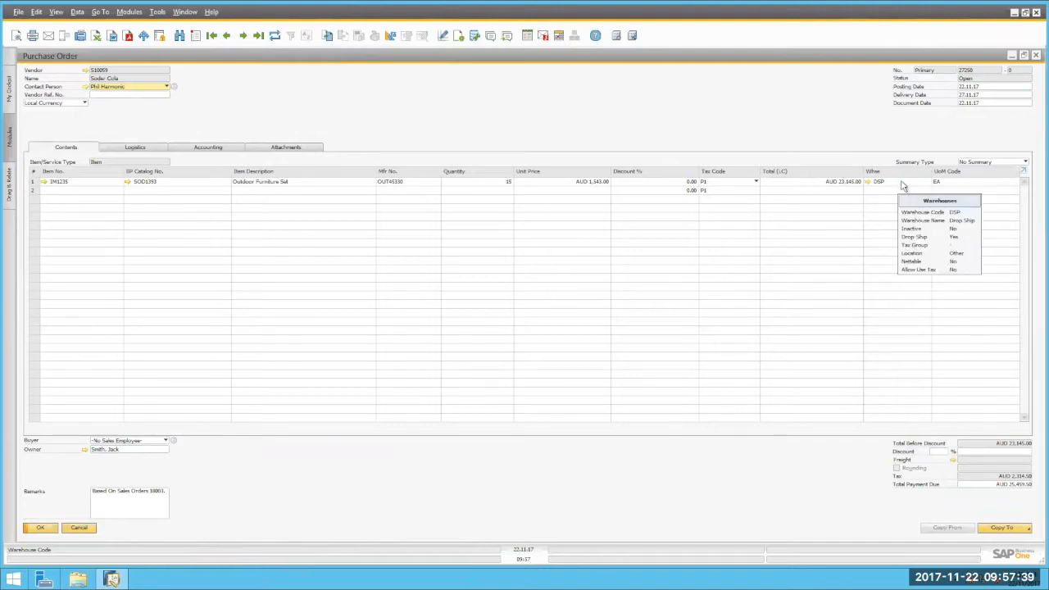
{"action": "left_click", "coordinate": [131, 149]}
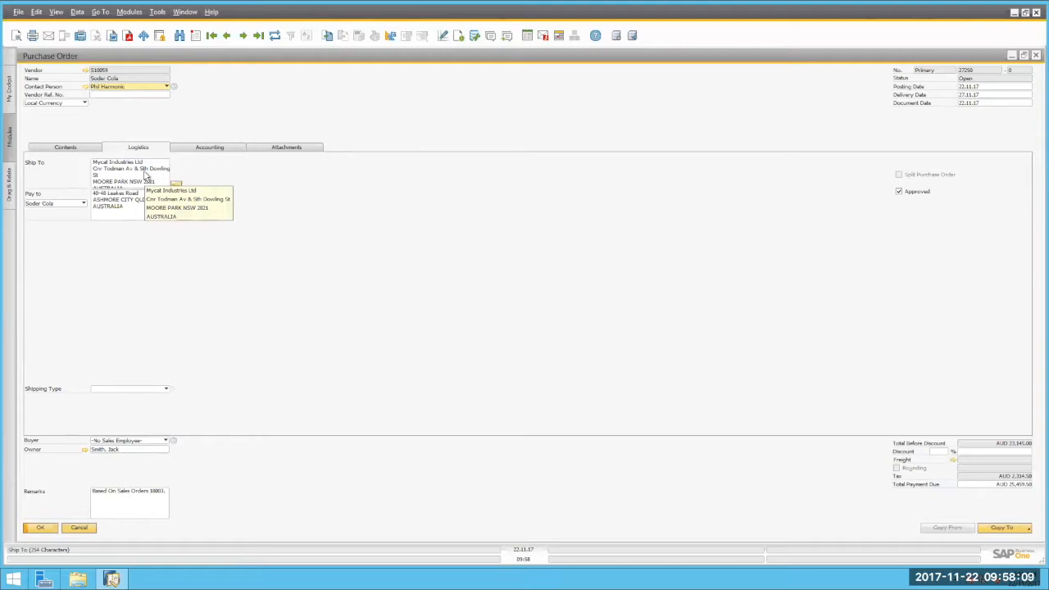
{"action": "left_click", "coordinate": [47, 530]}
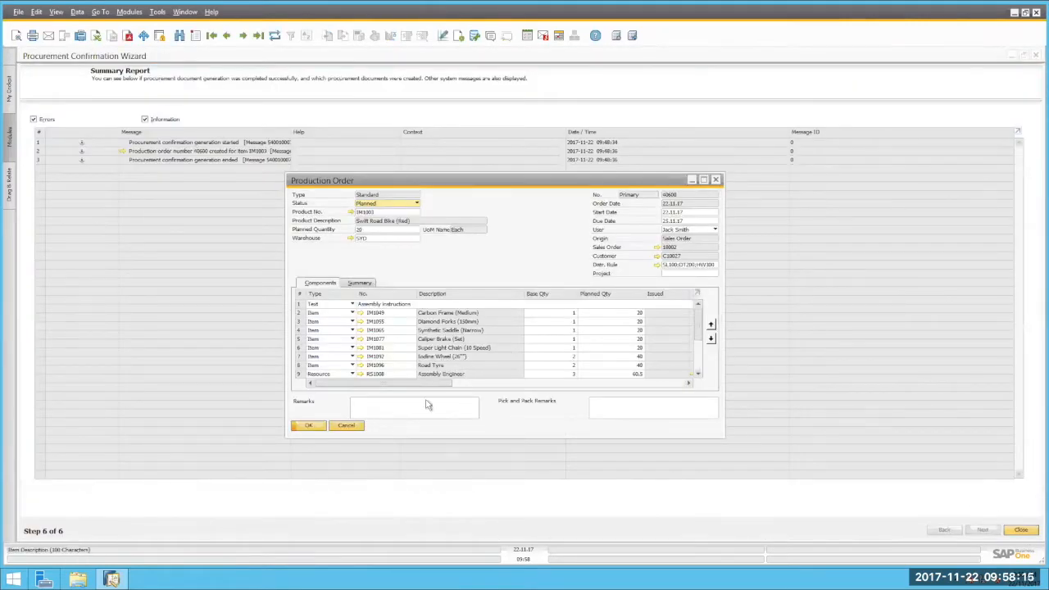
Close the leftover production order and wizard report, and bring up the latest sales order to check its accounting details and item line
{"action": "left_click", "coordinate": [346, 425]}
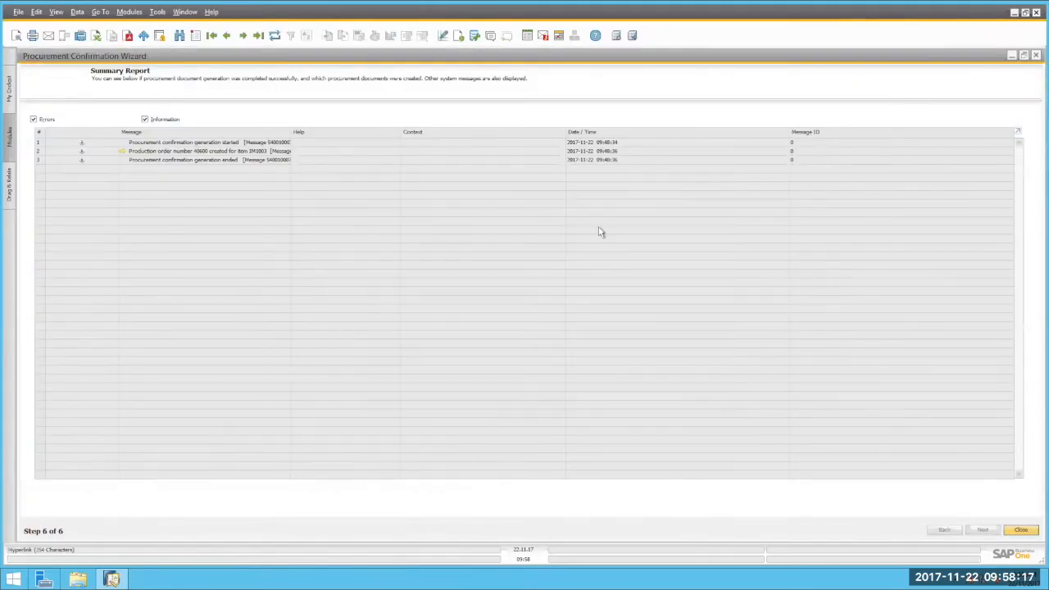
{"action": "left_click", "coordinate": [1035, 54]}
{"action": "left_click", "coordinate": [258, 35]}
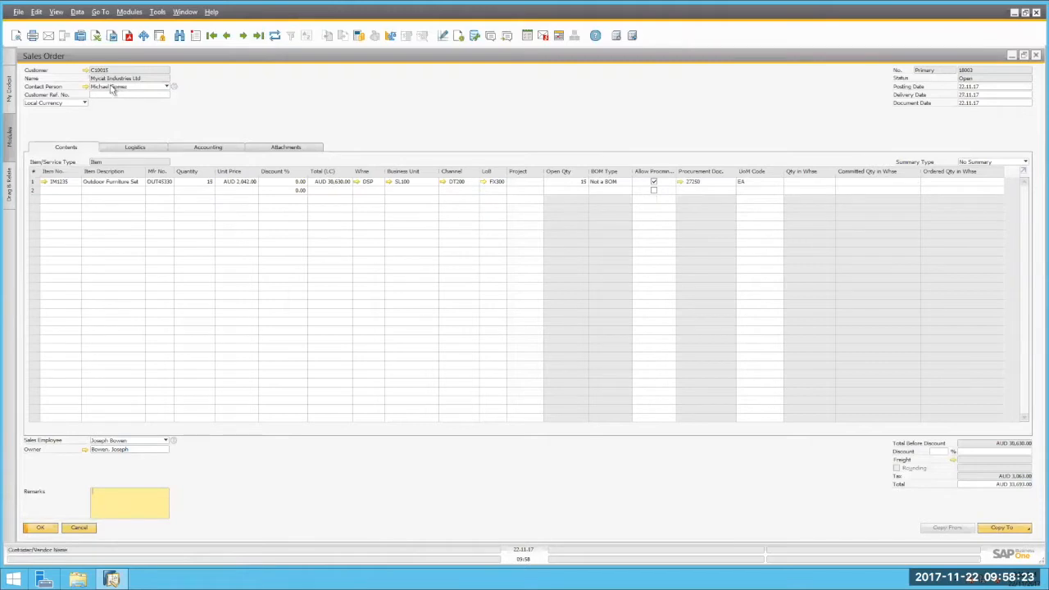
{"action": "left_click", "coordinate": [209, 149]}
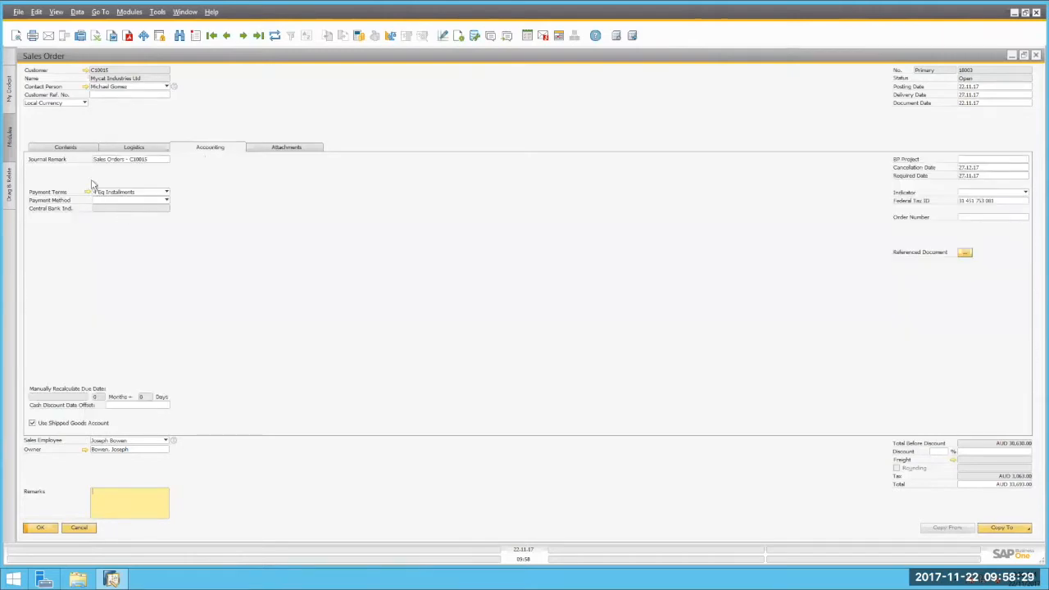
{"action": "left_click", "coordinate": [75, 150]}
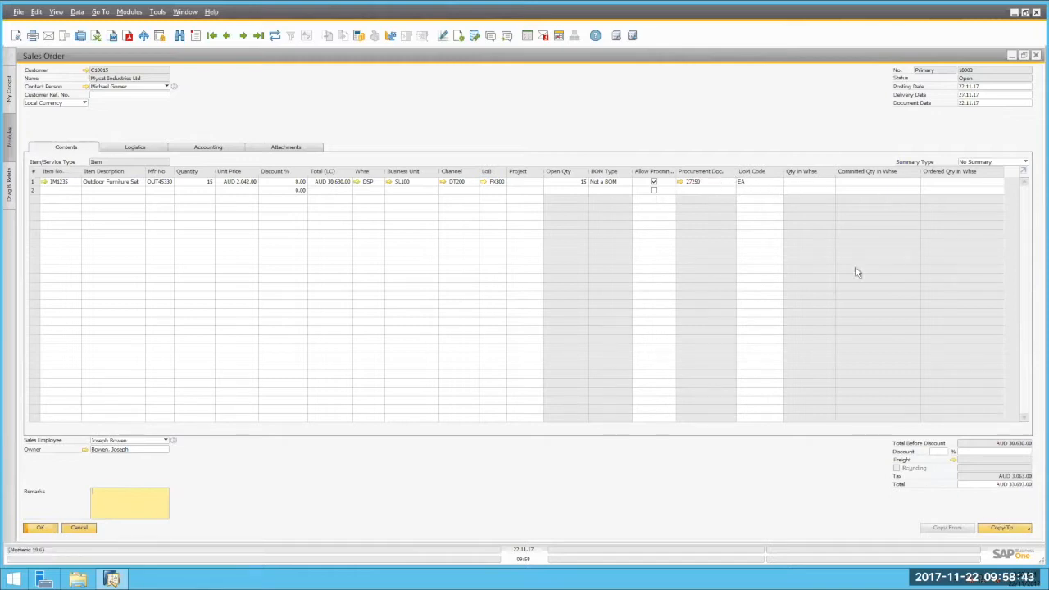
Copy the Mycat Industries Ltd sales order to an A/R reserve invoice and check its instalment schedule
{"action": "left_click", "coordinate": [1005, 529]}
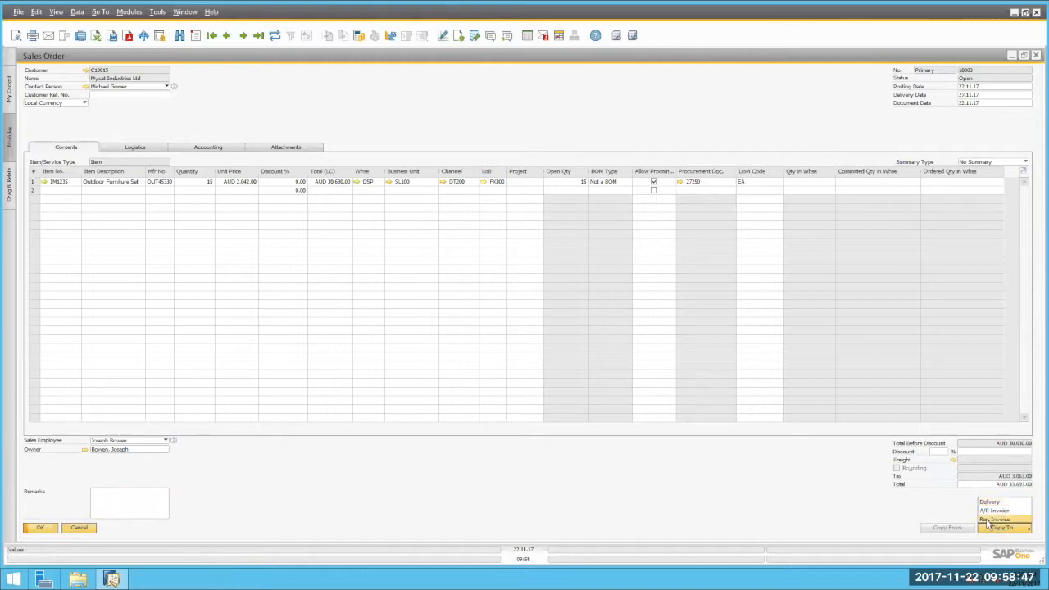
{"action": "left_click", "coordinate": [993, 519]}
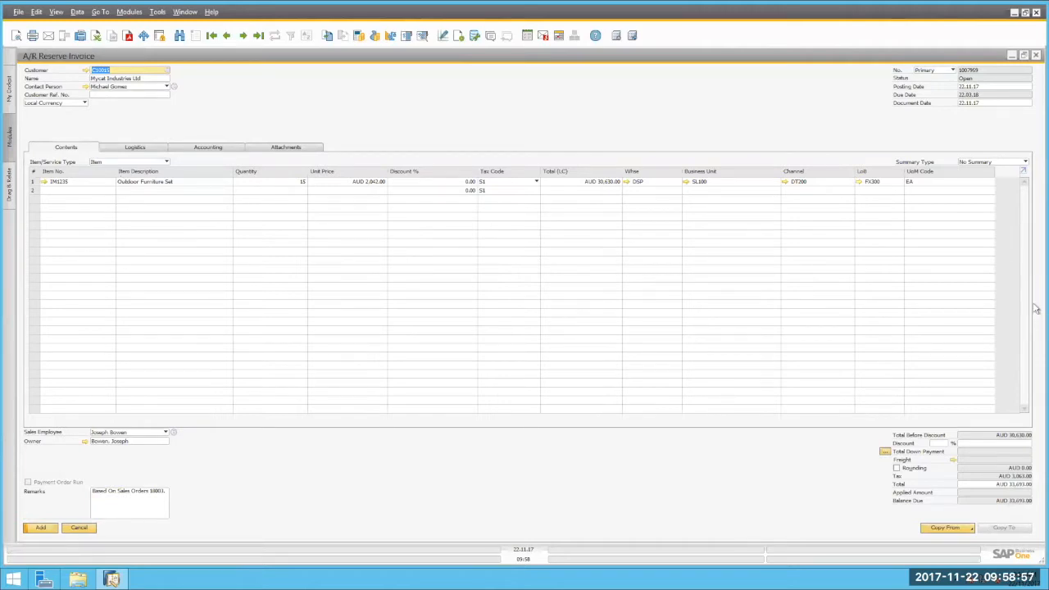
{"action": "left_click", "coordinate": [217, 149]}
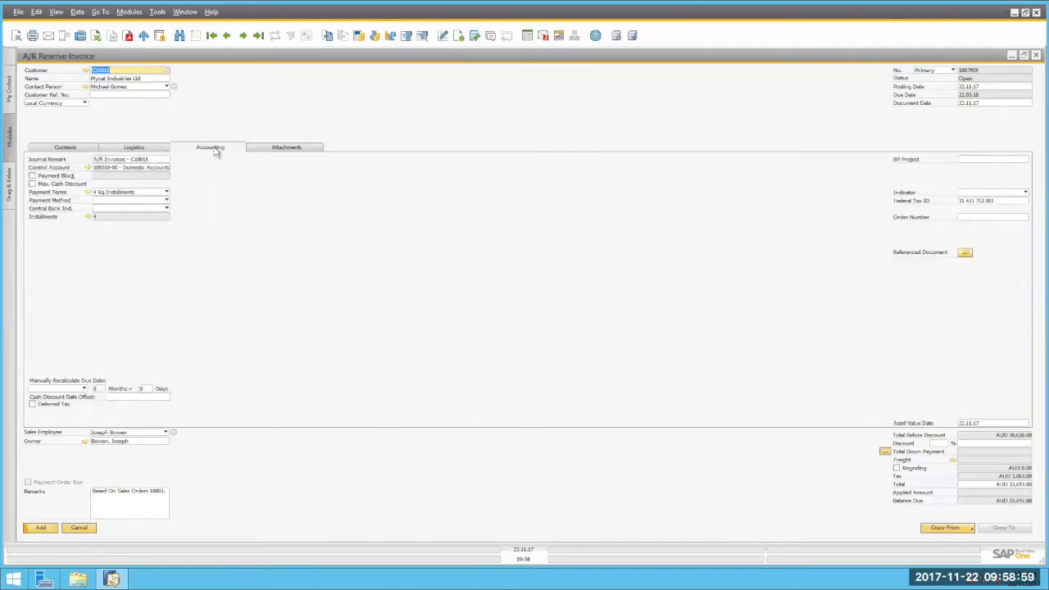
{"action": "left_click", "coordinate": [88, 218]}
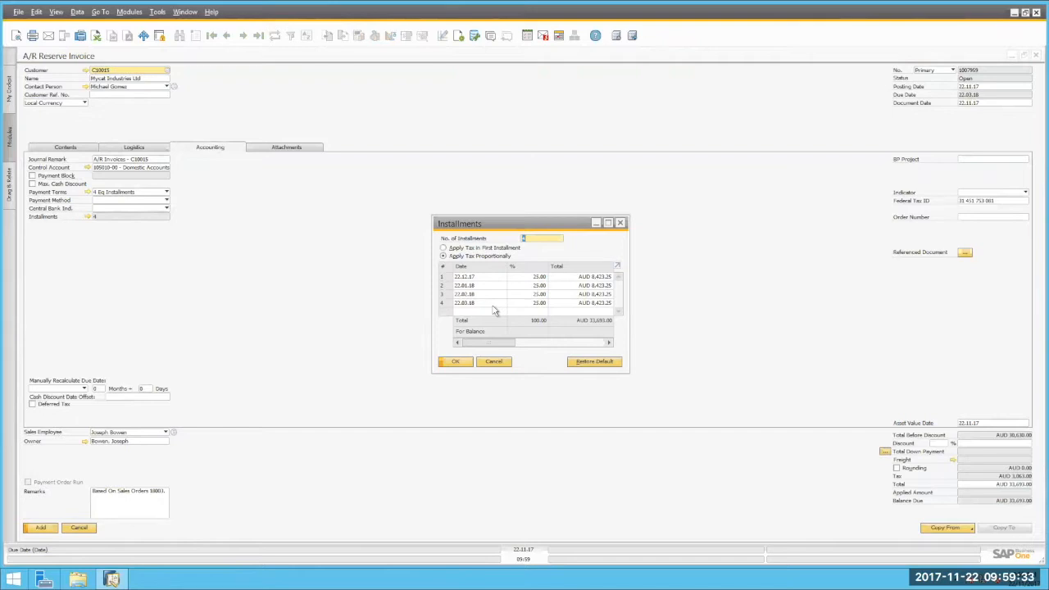
{"action": "left_click", "coordinate": [457, 362]}
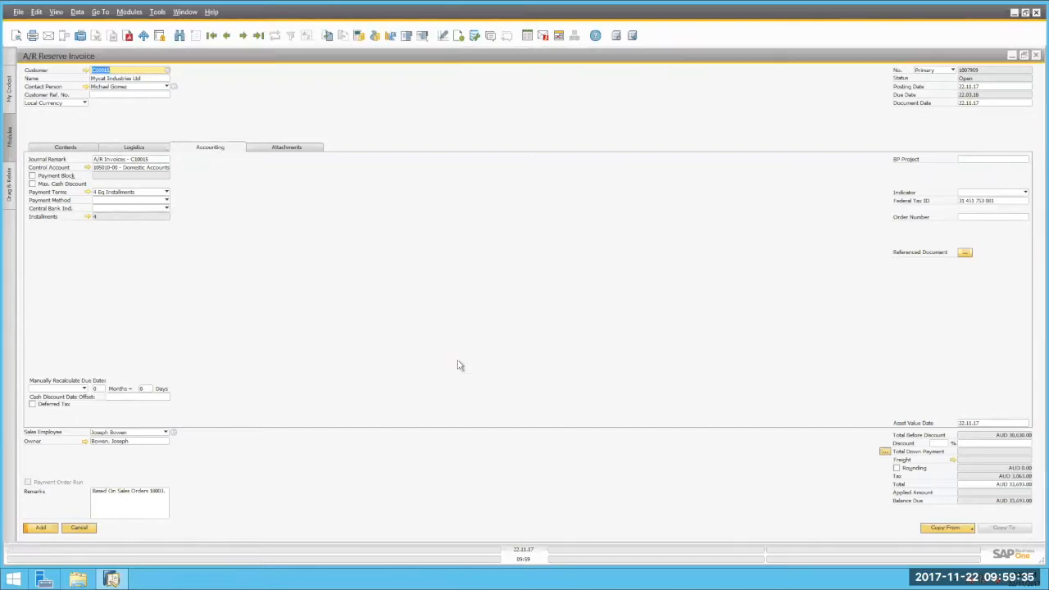
Return to the reserve invoice's item contents and add the invoice
{"action": "left_click", "coordinate": [57, 147]}
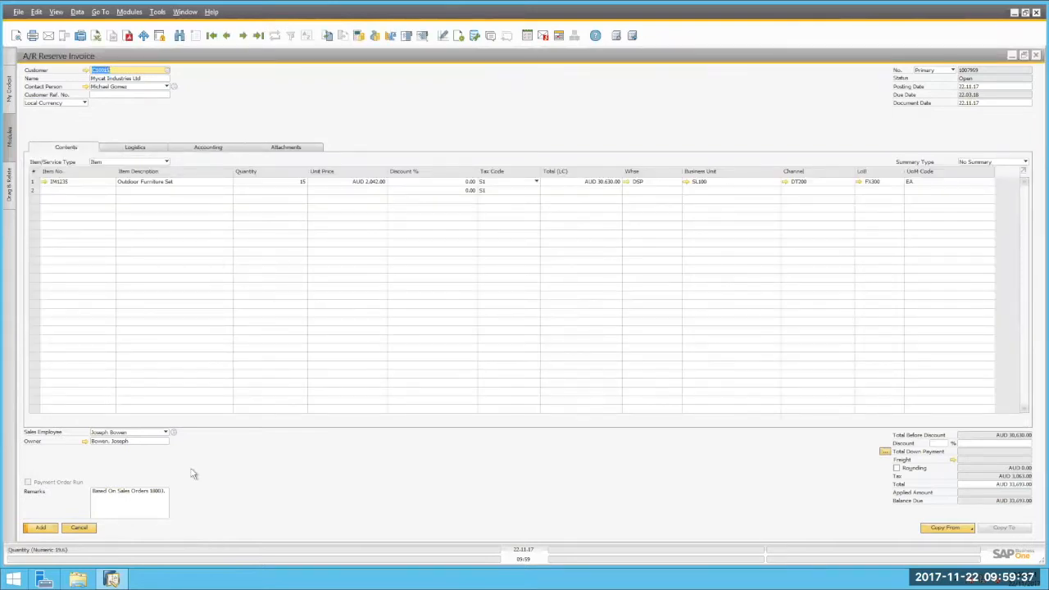
{"action": "left_click", "coordinate": [40, 527]}
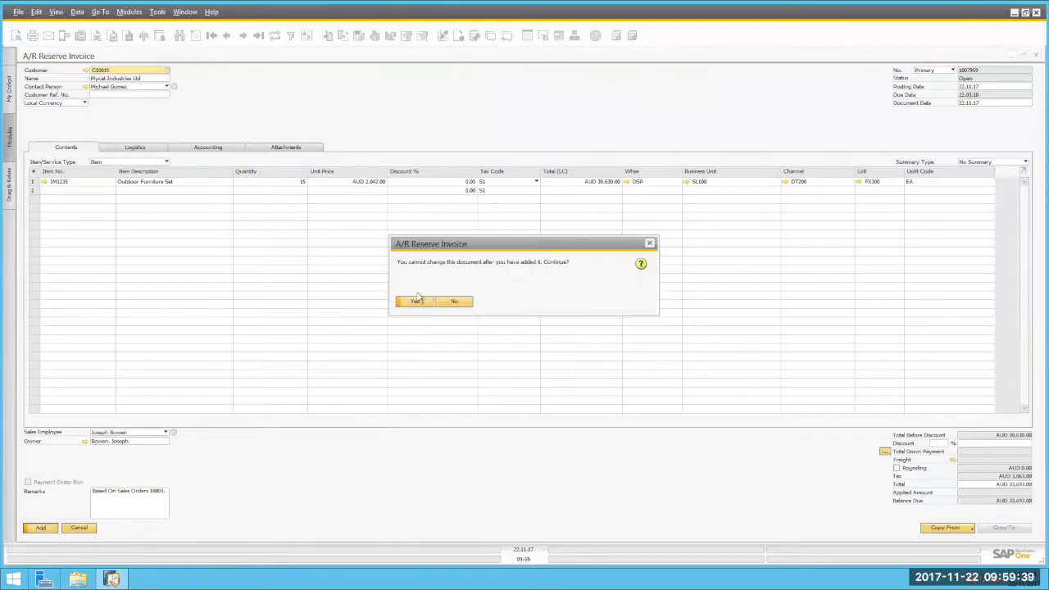
{"action": "left_click", "coordinate": [414, 301]}
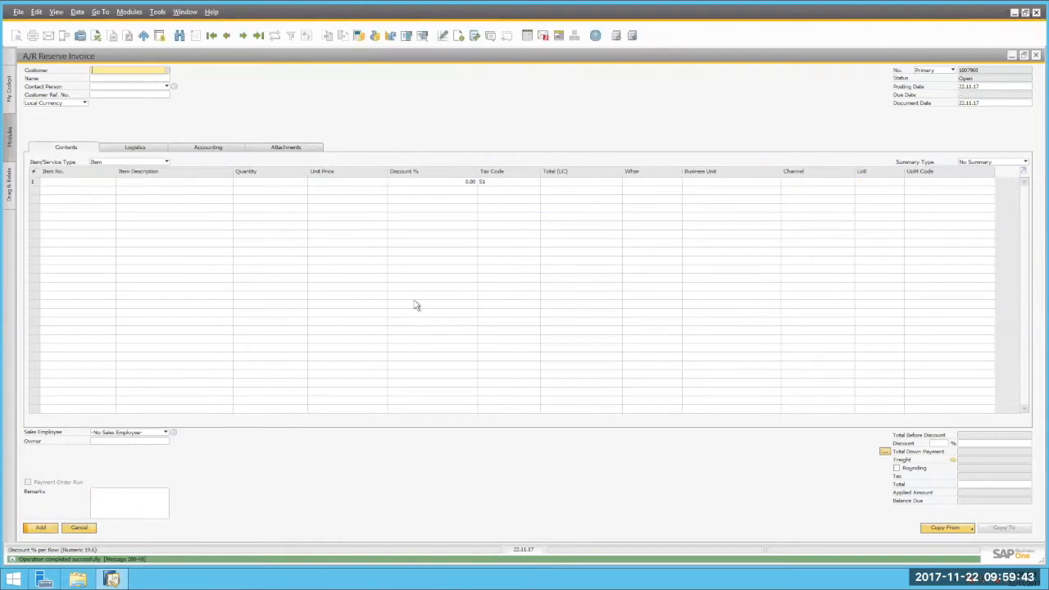
Bring up the latest reserve invoice, examine the customer's account balance transactions full size, and close the balance and master data
{"action": "left_click", "coordinate": [258, 35]}
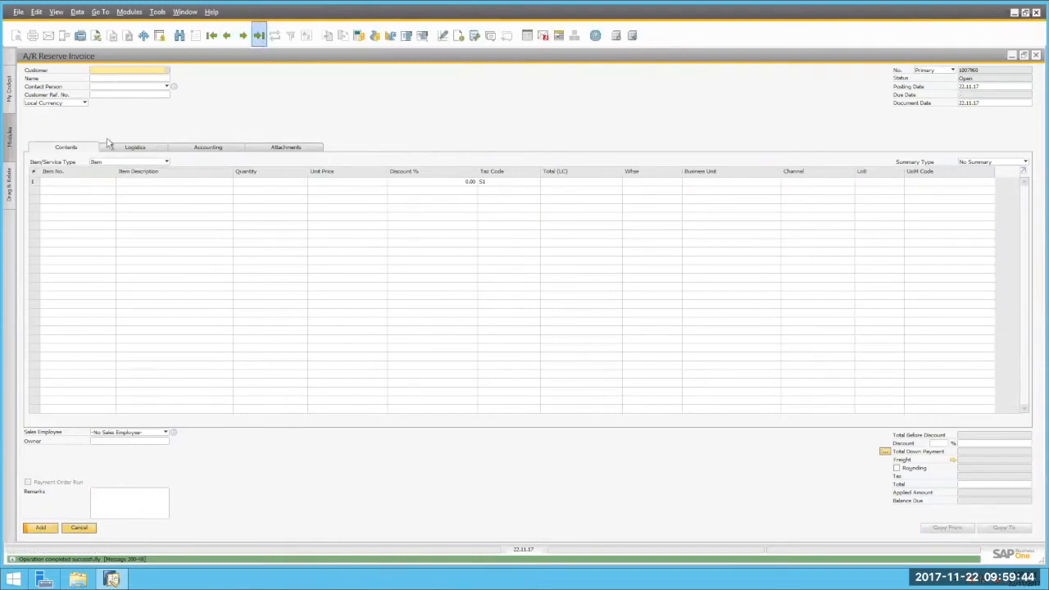
{"action": "left_click", "coordinate": [85, 71]}
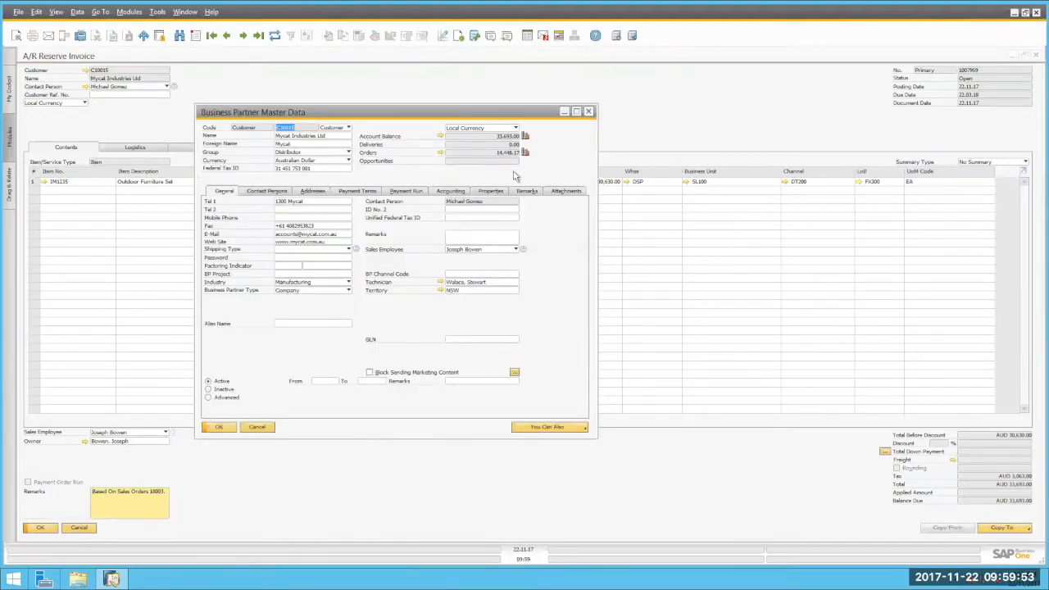
{"action": "left_click", "coordinate": [442, 139]}
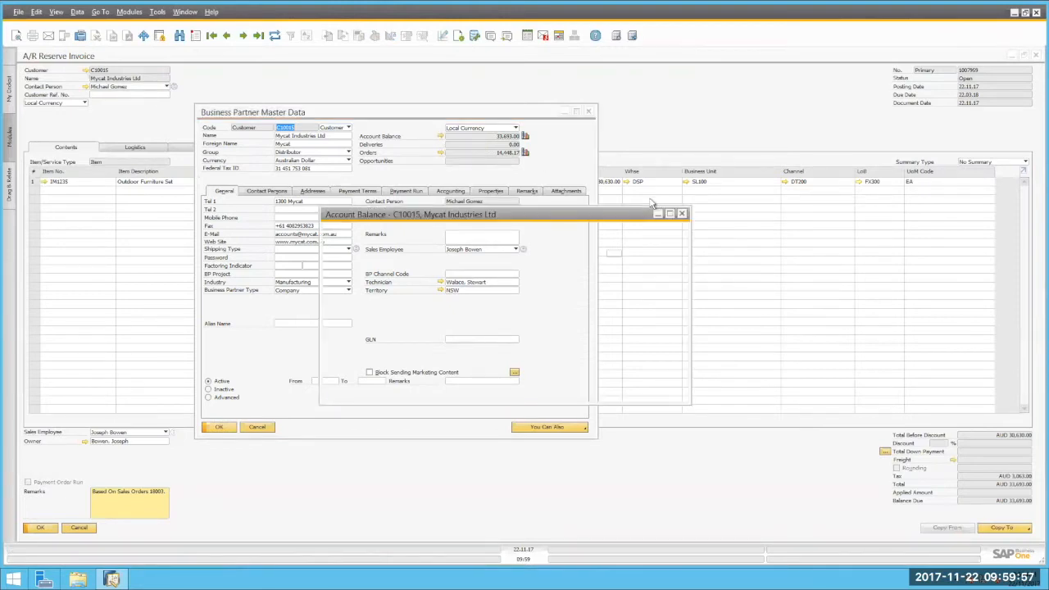
{"action": "left_click", "coordinate": [670, 213]}
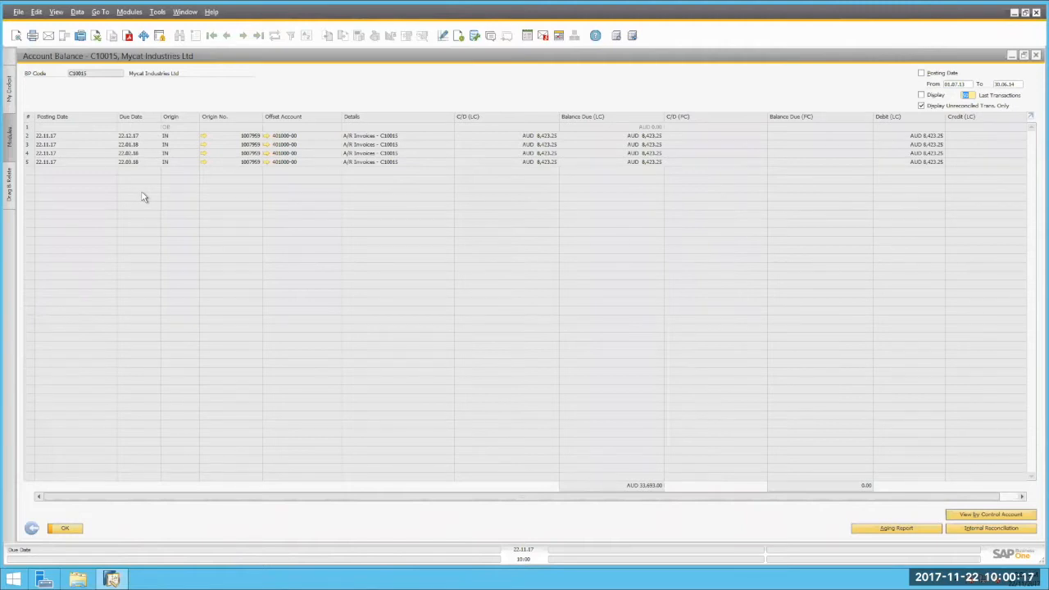
{"action": "left_click", "coordinate": [65, 528]}
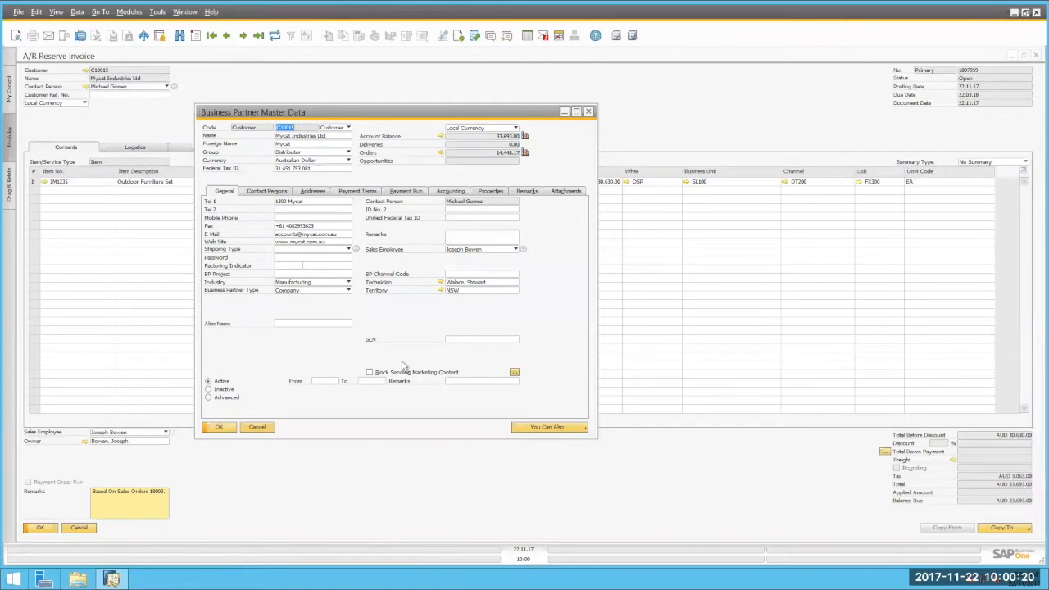
{"action": "left_click", "coordinate": [267, 427]}
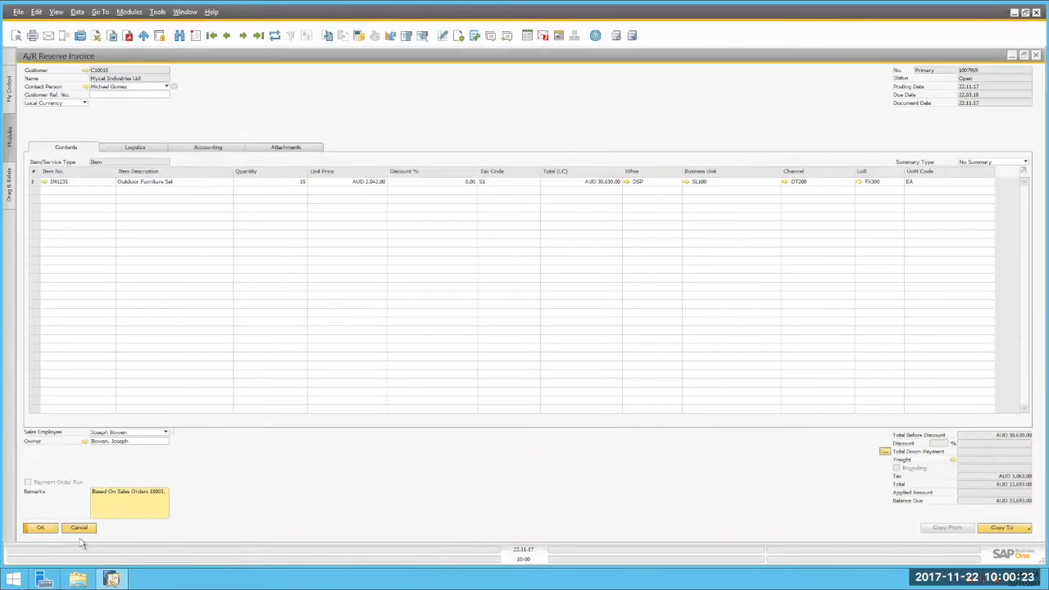
Close the reserve invoice, the open sales orders, the relationship map and the down payment request
{"action": "left_click", "coordinate": [78, 528]}
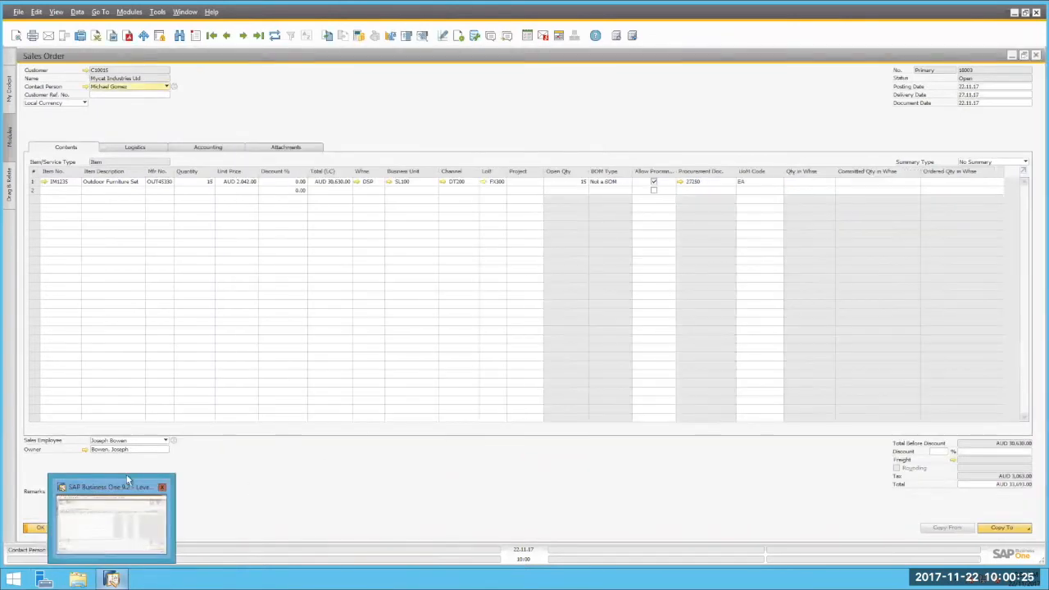
{"action": "left_click", "coordinate": [1036, 56]}
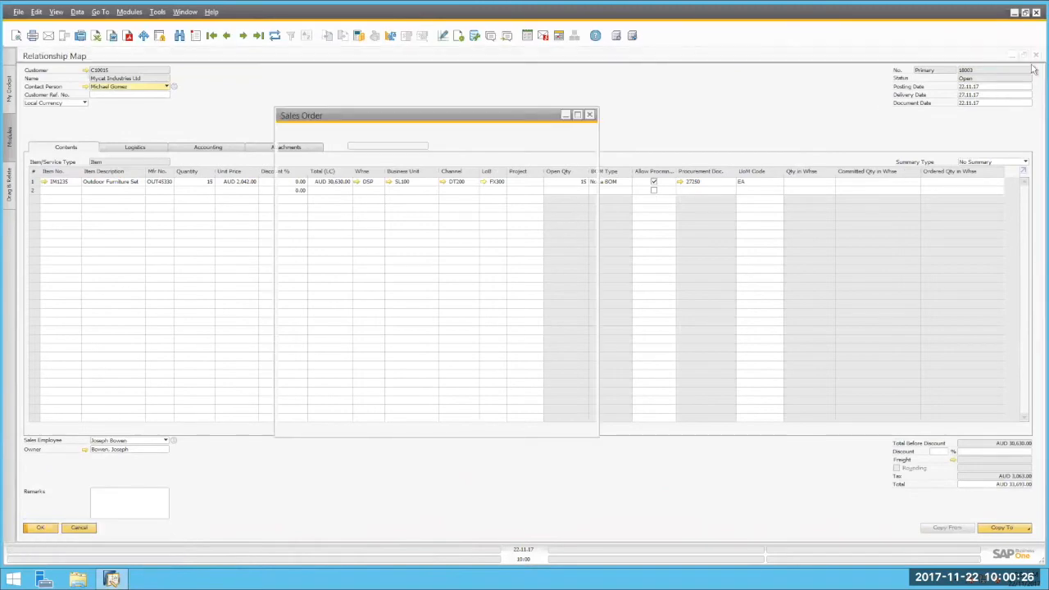
{"action": "left_click", "coordinate": [591, 116]}
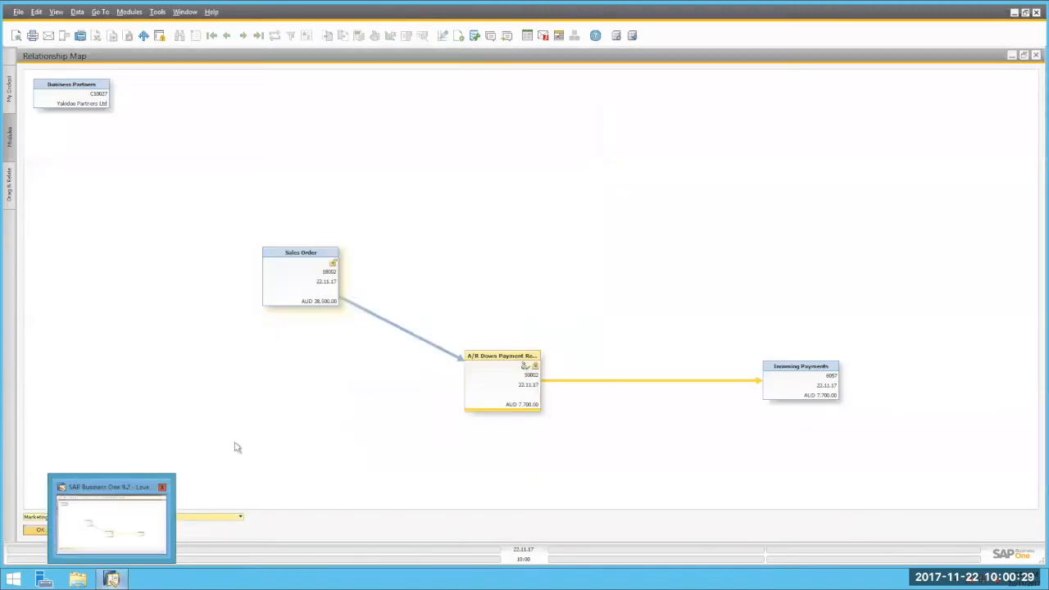
{"action": "left_click", "coordinate": [1036, 55]}
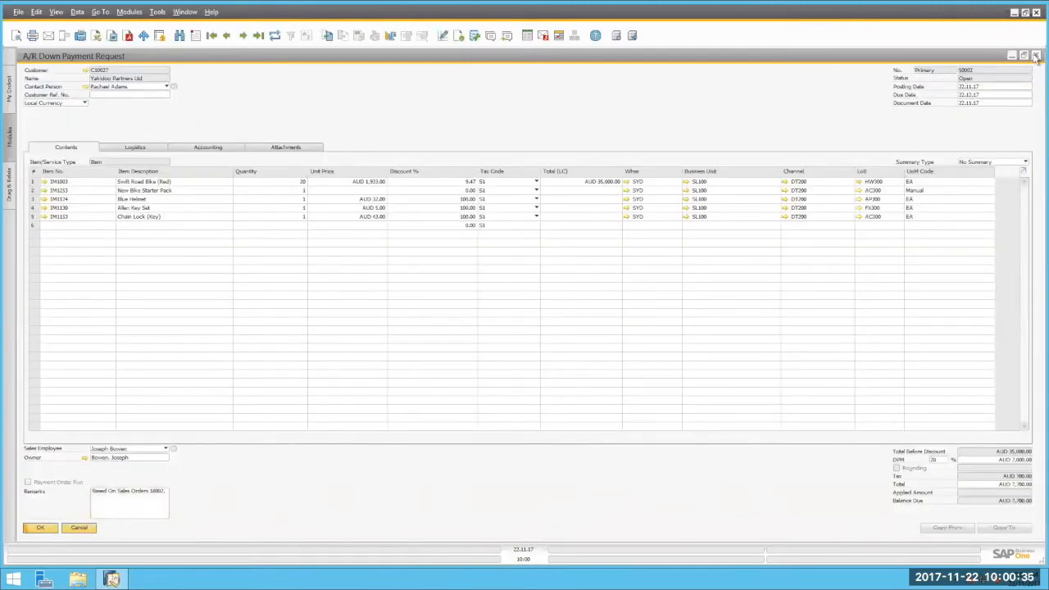
{"action": "left_click", "coordinate": [1036, 56]}
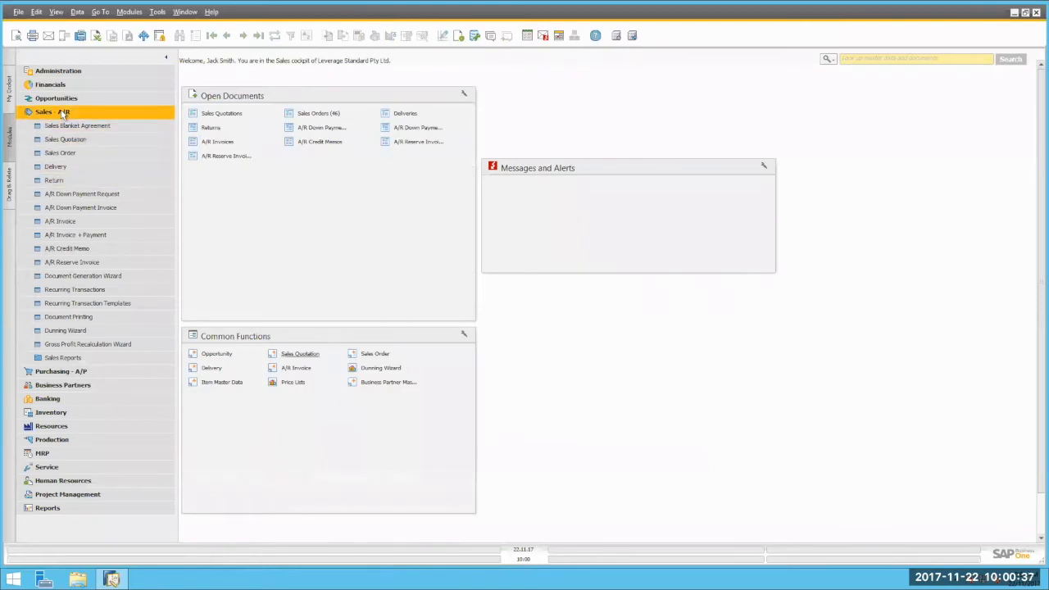
Run the Backorder report up to 22.11.17 for the Sydney and Melbourne warehouses, compare backorders with stock, and close it
{"action": "left_click", "coordinate": [86, 362]}
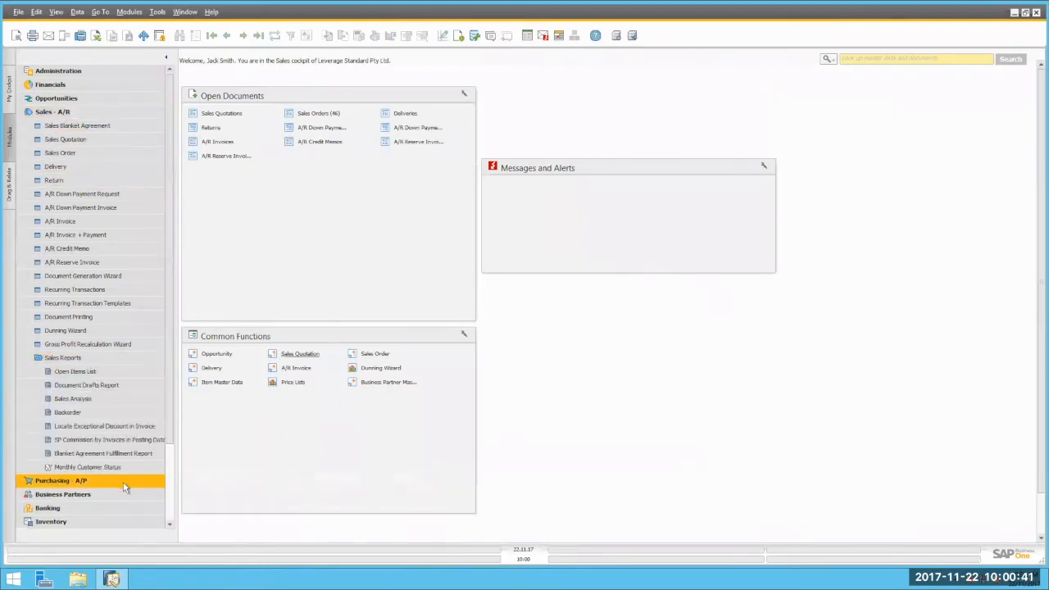
{"action": "left_click", "coordinate": [90, 417]}
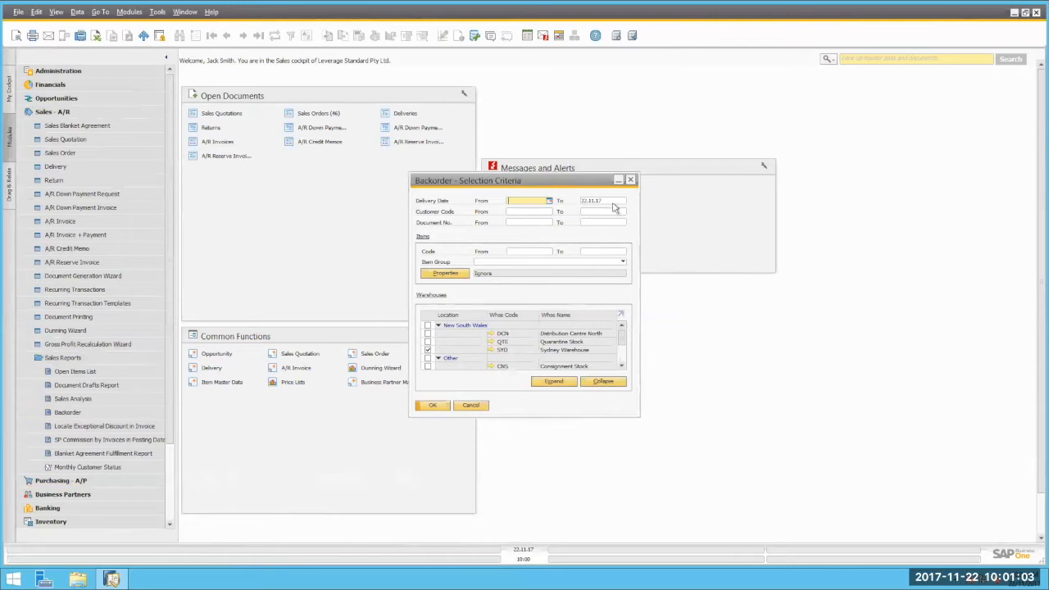
{"action": "key", "text": "Tab"}
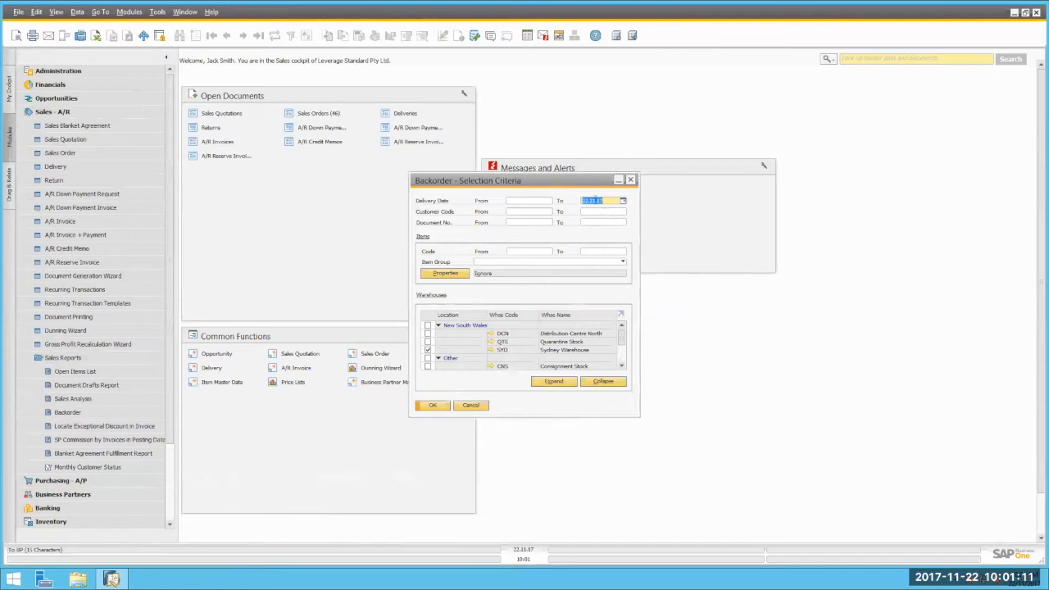
{"action": "scroll", "coordinate": [620, 344], "scroll_direction": "down", "scroll_amount": 3}
{"action": "scroll", "coordinate": [621, 349], "scroll_direction": "down", "scroll_amount": 3}
{"action": "left_click", "coordinate": [435, 406]}
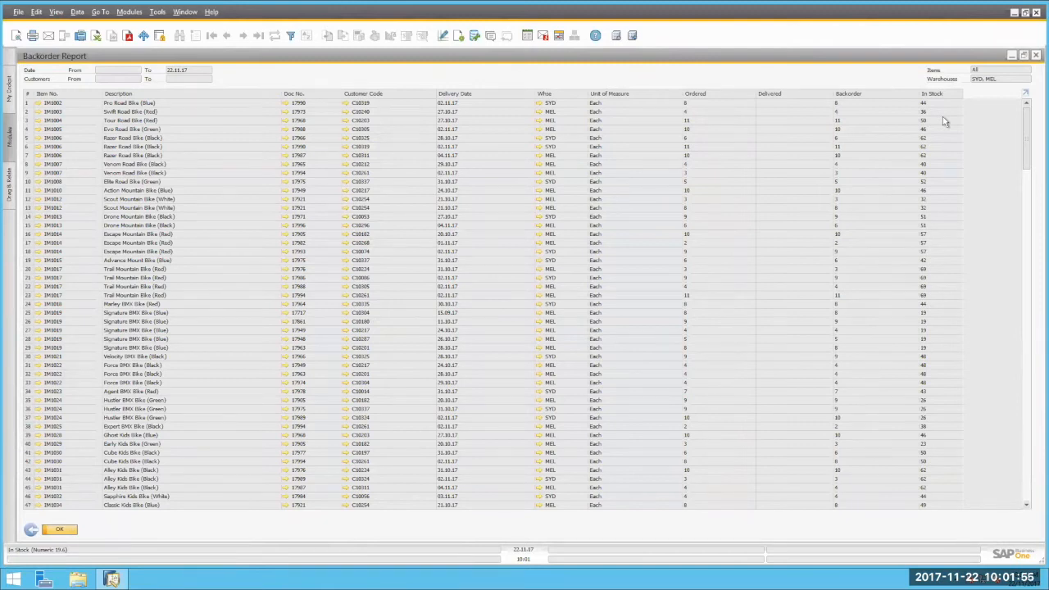
{"action": "left_click", "coordinate": [31, 529]}
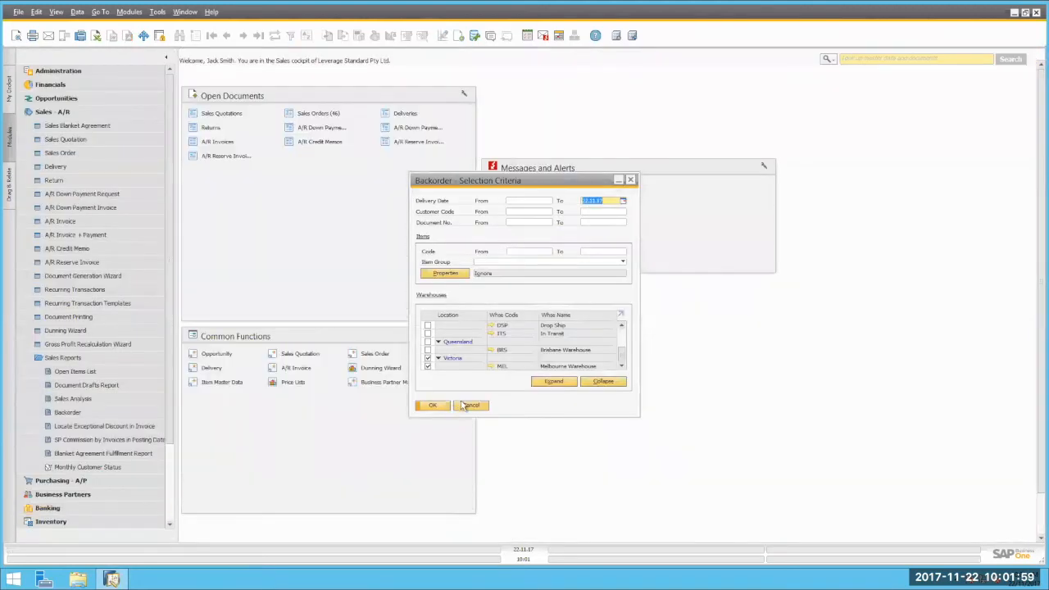
{"action": "left_click", "coordinate": [464, 406]}
{"action": "left_click", "coordinate": [65, 113]}
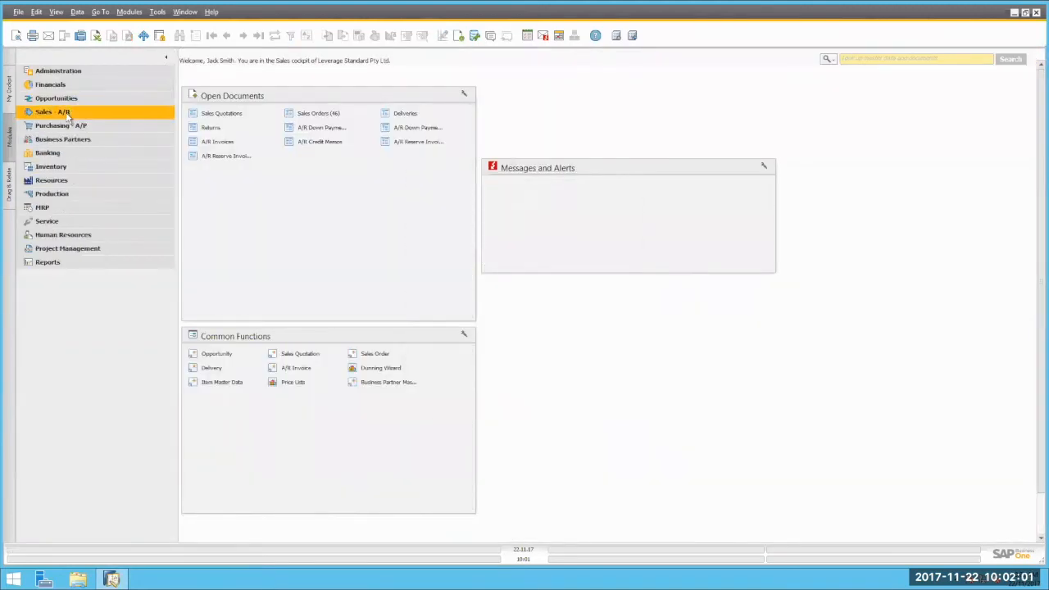
List open sales and production orders in the Pick and Pack Manager, grouped by document and sorted by Delivery/Due Date
{"action": "left_click", "coordinate": [61, 168]}
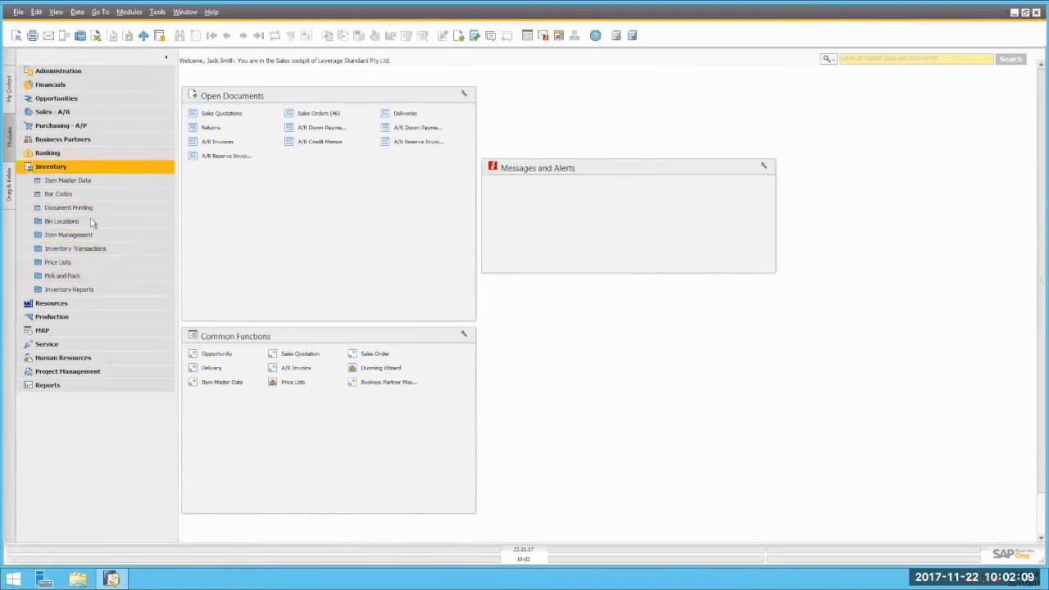
{"action": "left_click", "coordinate": [63, 277]}
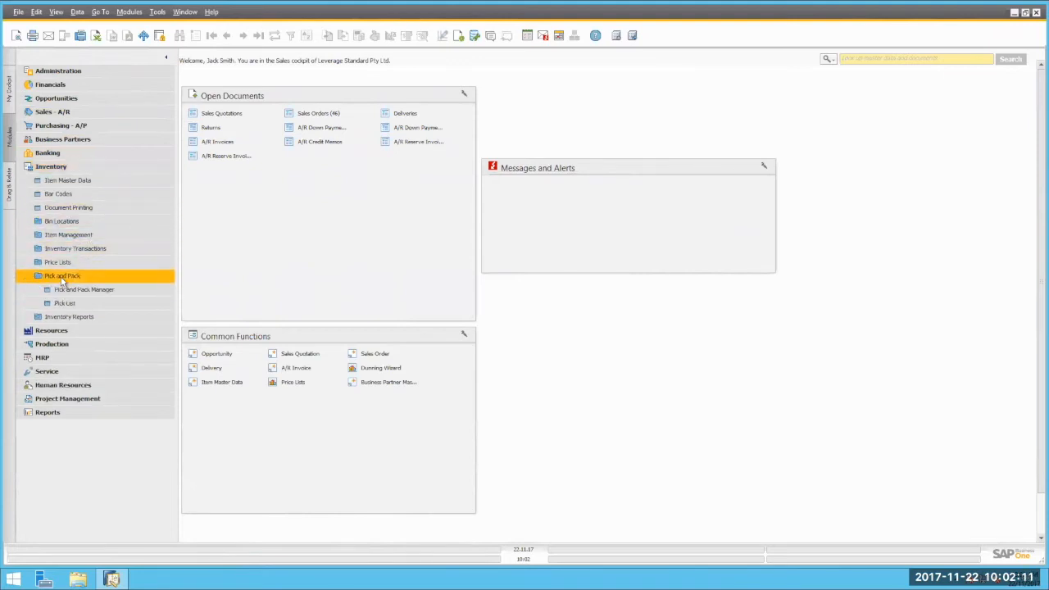
{"action": "left_click", "coordinate": [75, 292]}
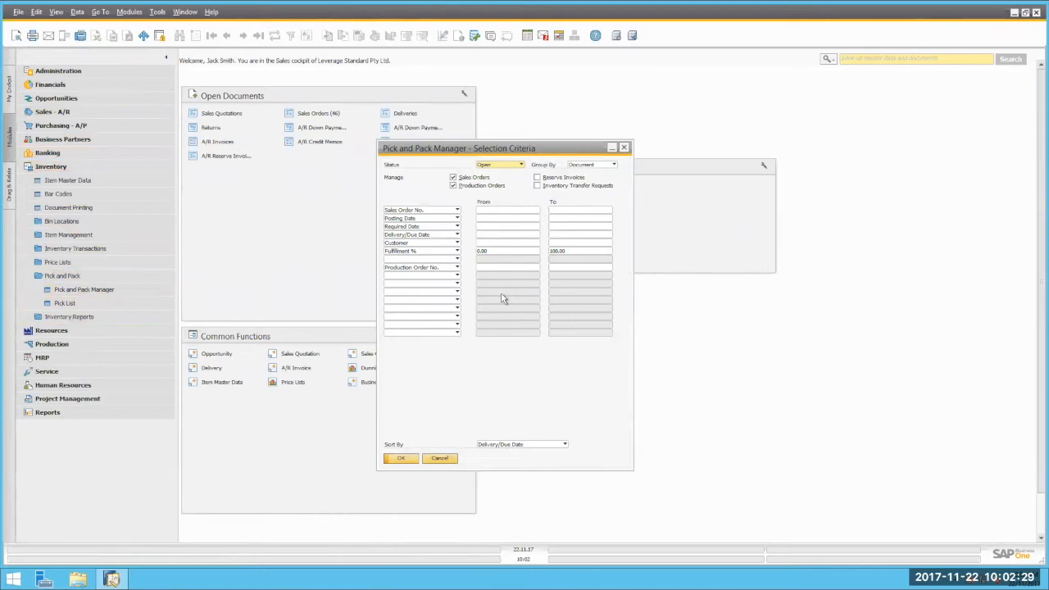
{"action": "left_click", "coordinate": [401, 460]}
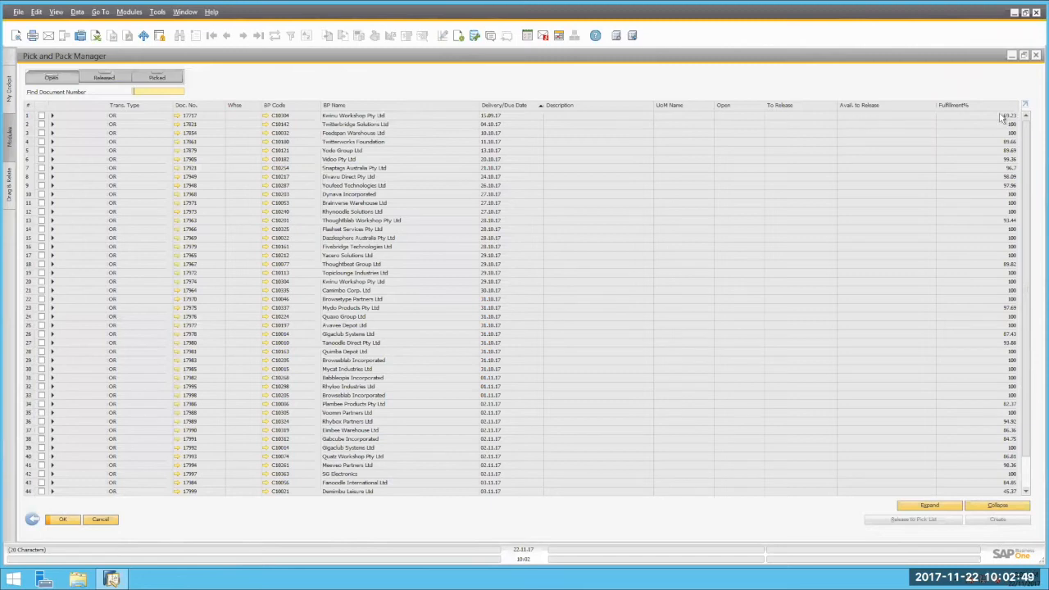
Examine the first Kwinu Workshop and Twitterbridge orders' lines, select the Twitterbridge lines for release, and leave without saving the selection
{"action": "left_click", "coordinate": [52, 115]}
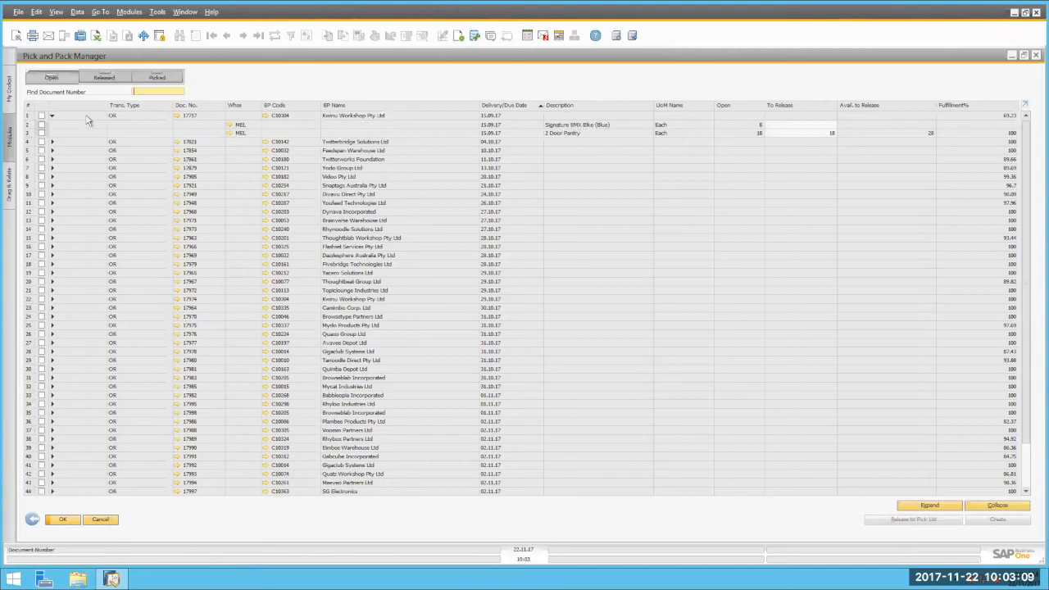
{"action": "left_click", "coordinate": [52, 117]}
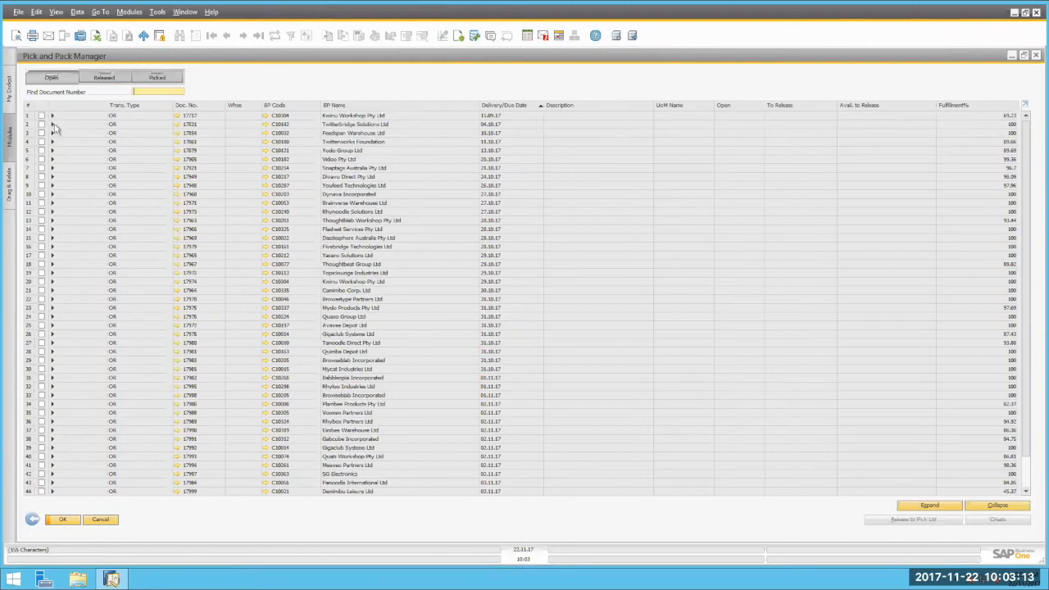
{"action": "left_click", "coordinate": [52, 124]}
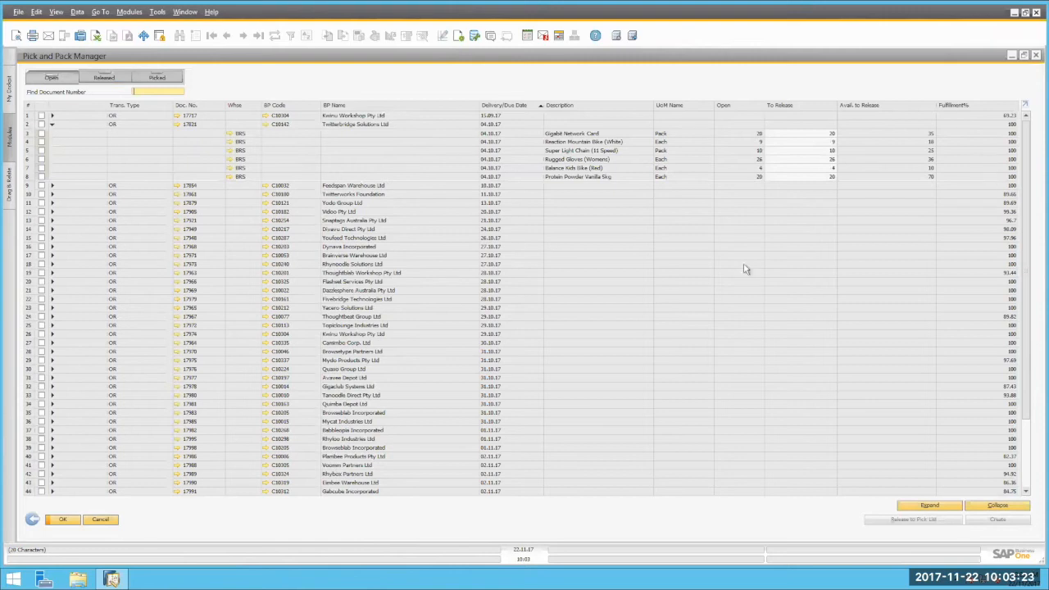
{"action": "left_click", "coordinate": [41, 124]}
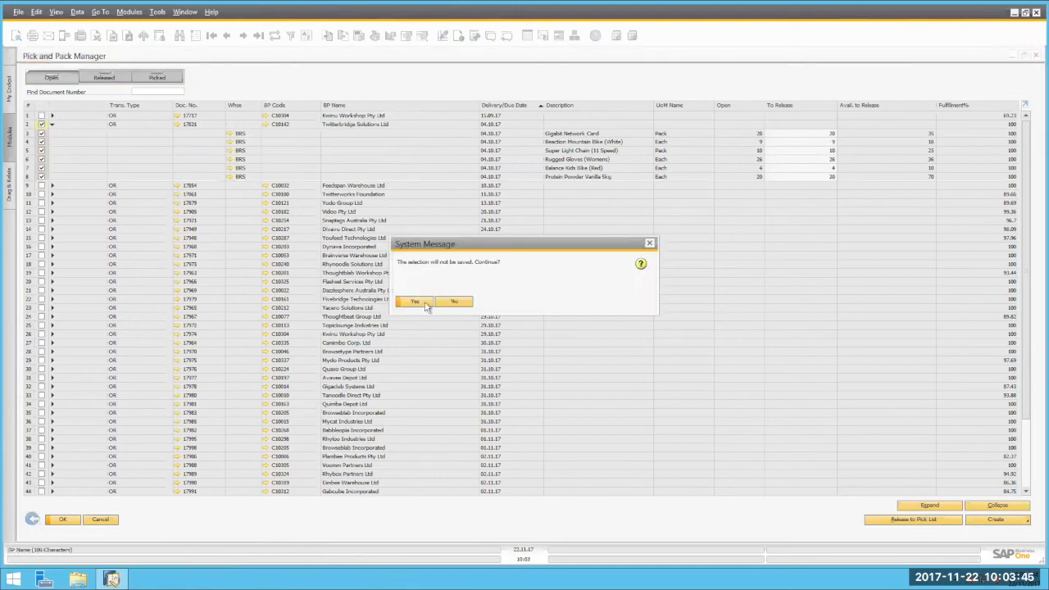
{"action": "left_click", "coordinate": [414, 303]}
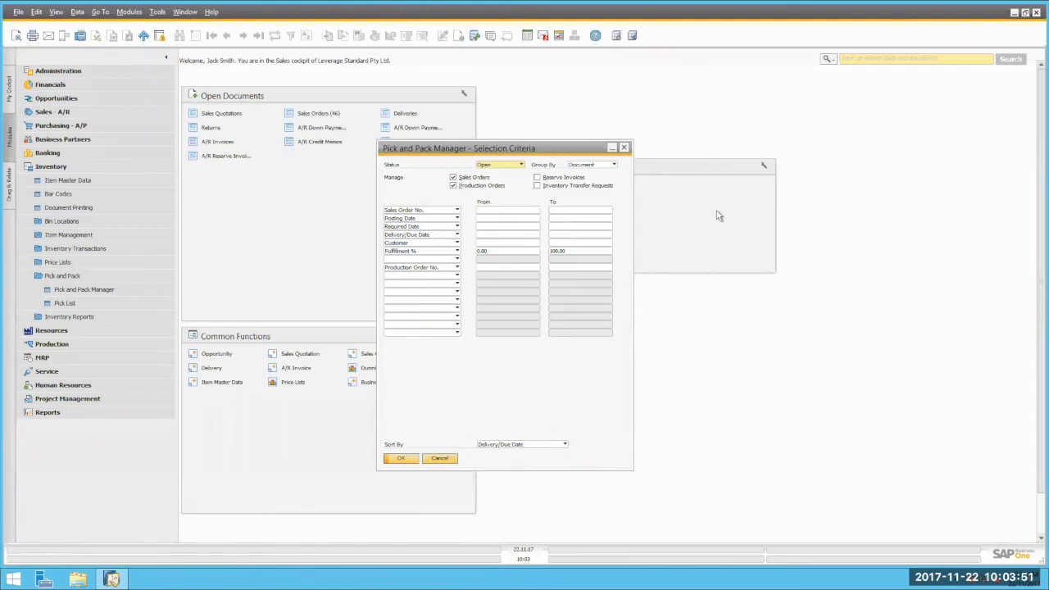
Minimise the remote desktop session to return to the presentation slides
{"action": "key", "text": "alt+Tab"}
{"action": "key", "text": "alt+Tab"}
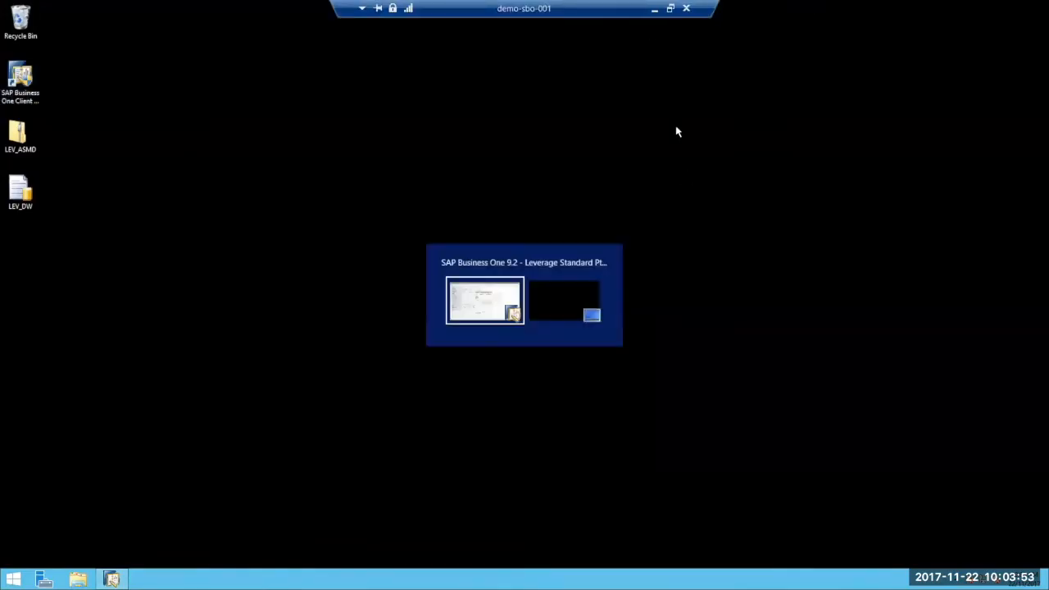
{"action": "left_click", "coordinate": [654, 10]}
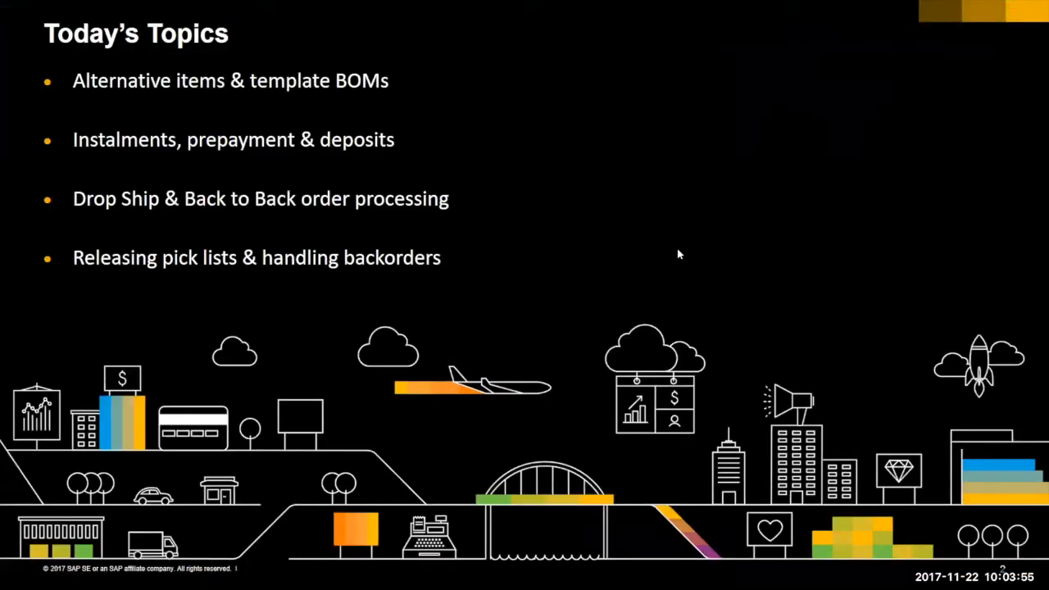